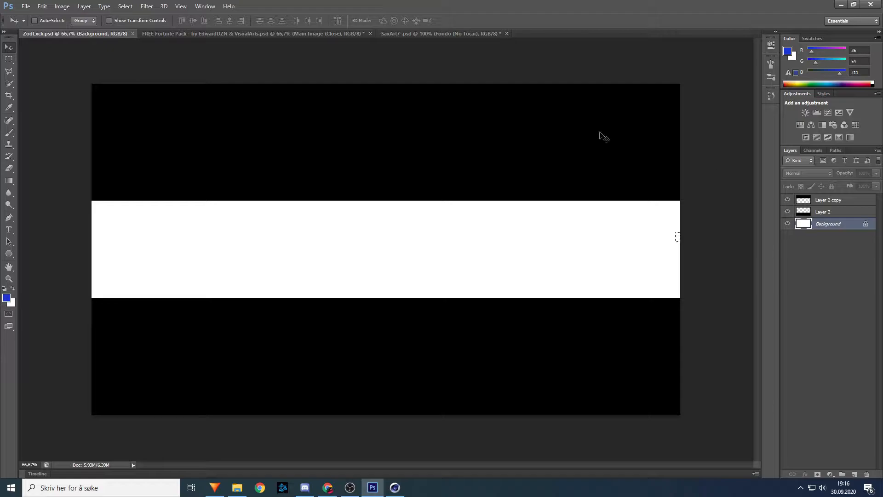
# Step: Preview several wallpapers from the 4K Wallpapers group in the Fortnite Pack document
pyautogui.click(252, 34)
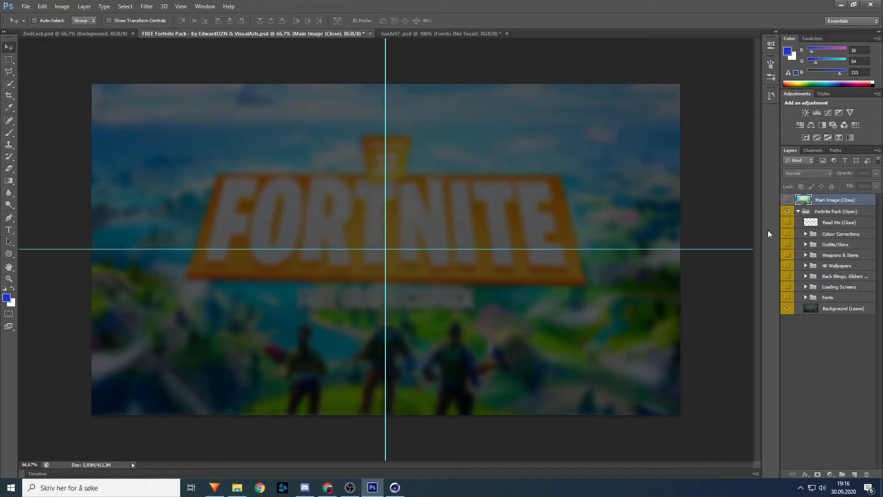
pyautogui.click(805, 266)
pyautogui.click(787, 276)
pyautogui.click(786, 276)
pyautogui.click(786, 288)
pyautogui.click(786, 288)
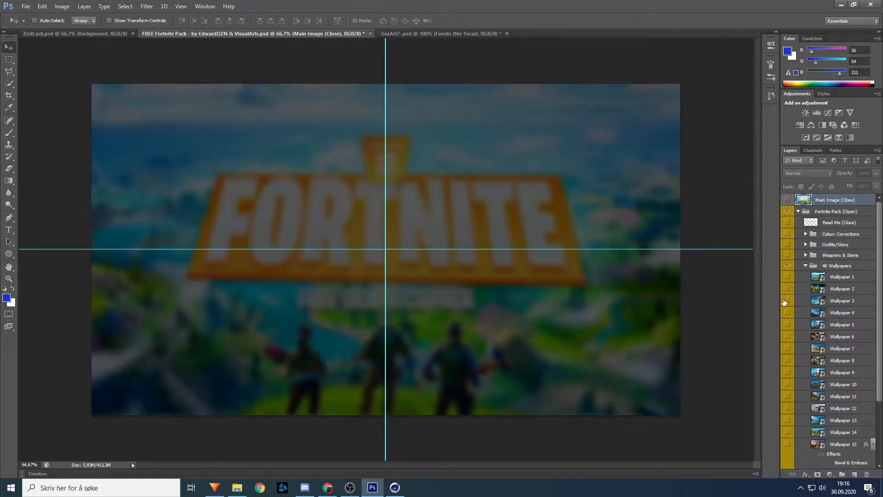
pyautogui.click(786, 300)
pyautogui.click(796, 302)
pyautogui.click(786, 301)
pyautogui.click(786, 313)
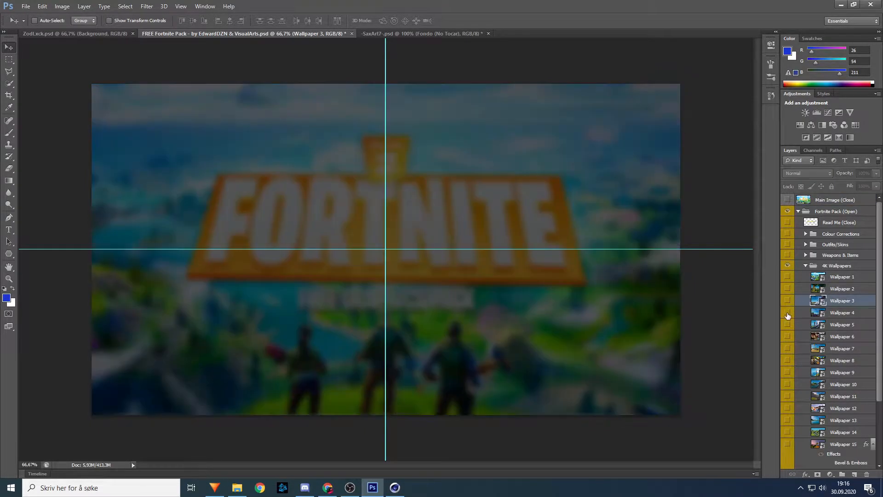
pyautogui.click(786, 312)
# Step: Show Wallpaper 13 and copy it into the banner document, positioned behind the black bars
pyautogui.click(786, 420)
pyautogui.click(842, 420)
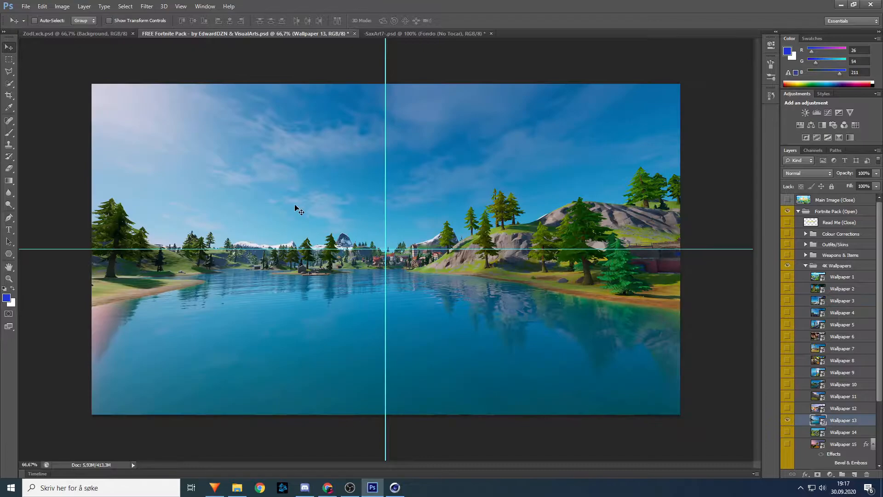
pyautogui.moveTo(307, 205); pyautogui.dragTo(367, 227)
pyautogui.moveTo(477, 243); pyautogui.dragTo(447, 193)
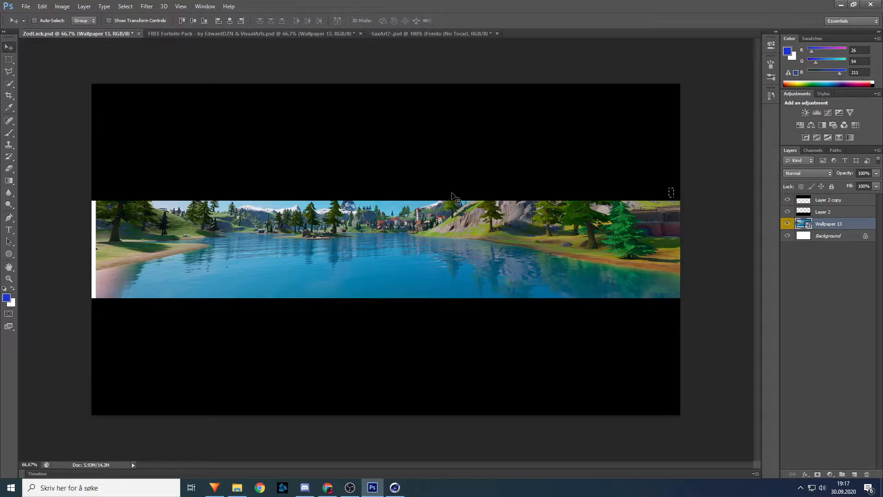
# Step: Enlarge Wallpaper 13 to about 106.5% and reposition it to cover the whole banner strip
pyautogui.click(9, 60)
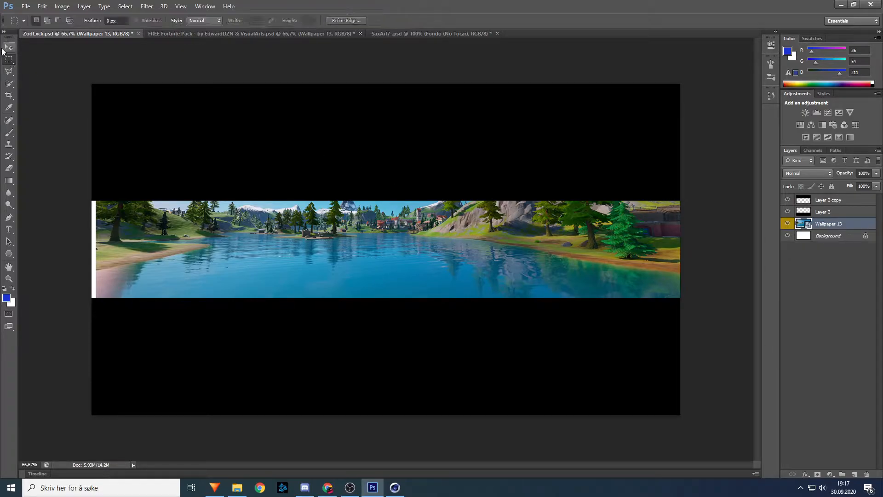
pyautogui.click(6, 47)
pyautogui.hotkey('ctrl', 't')
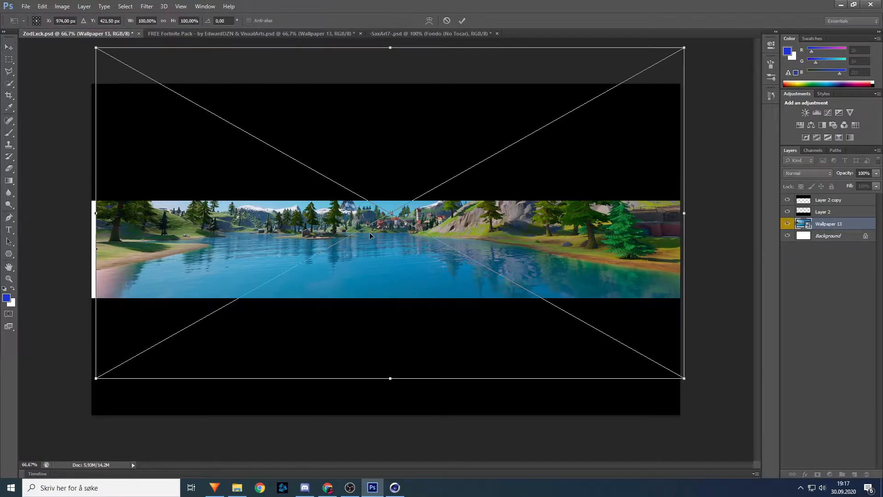
pyautogui.moveTo(96, 377); pyautogui.dragTo(39, 365)
pyautogui.moveTo(295, 255); pyautogui.dragTo(322, 256)
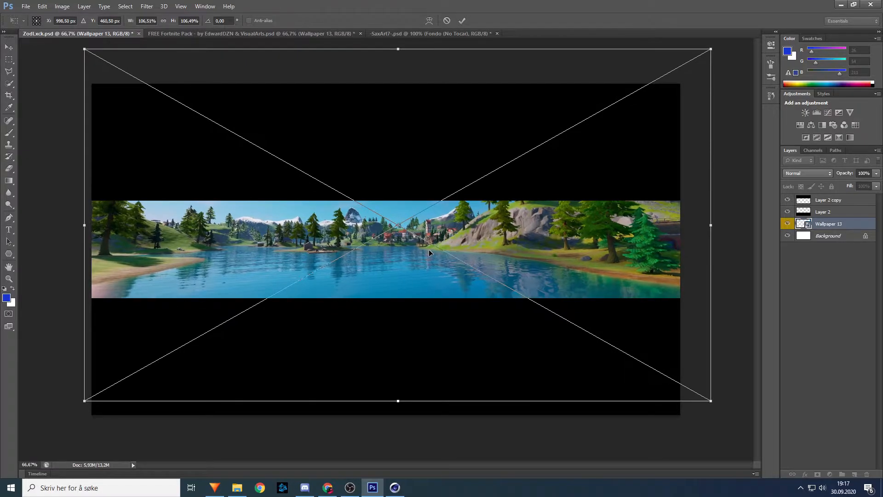
pyautogui.press('Return')
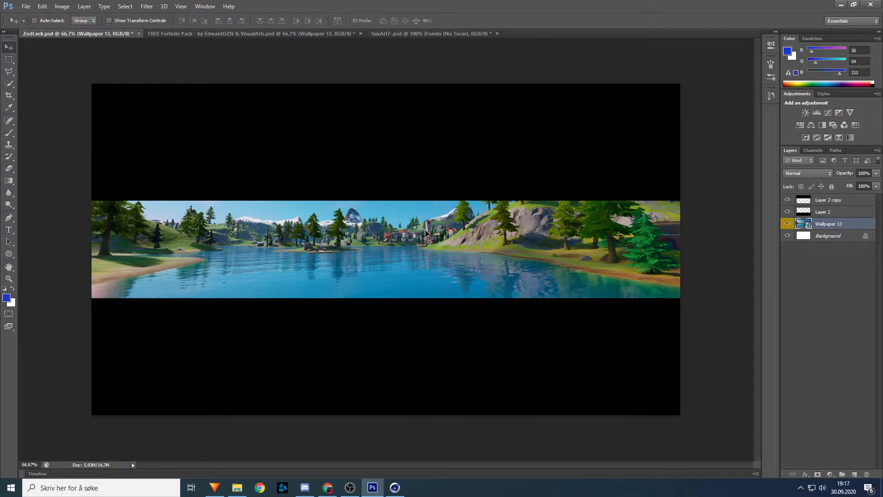
# Step: Add a new layer above Wallpaper 13 and set the brush's foreground color to white (ffffff)
pyautogui.click(854, 474)
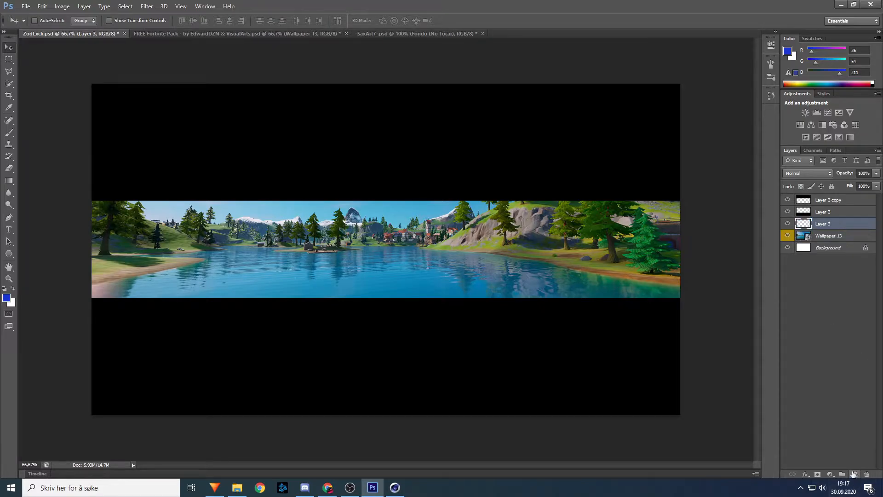
pyautogui.click(10, 134)
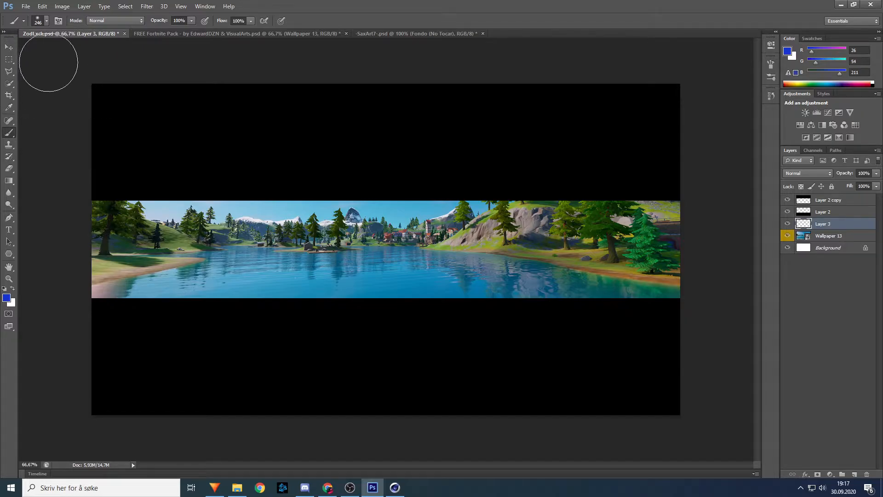
pyautogui.click(8, 301)
pyautogui.click(229, 268)
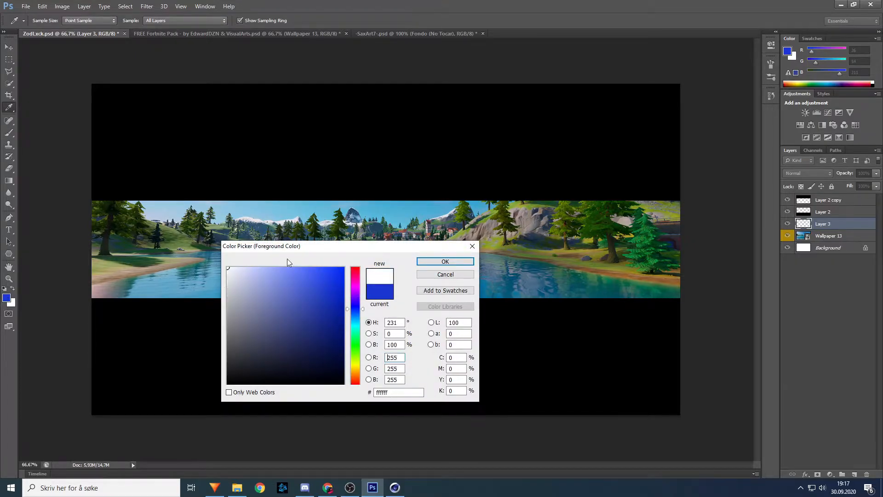
pyautogui.click(434, 262)
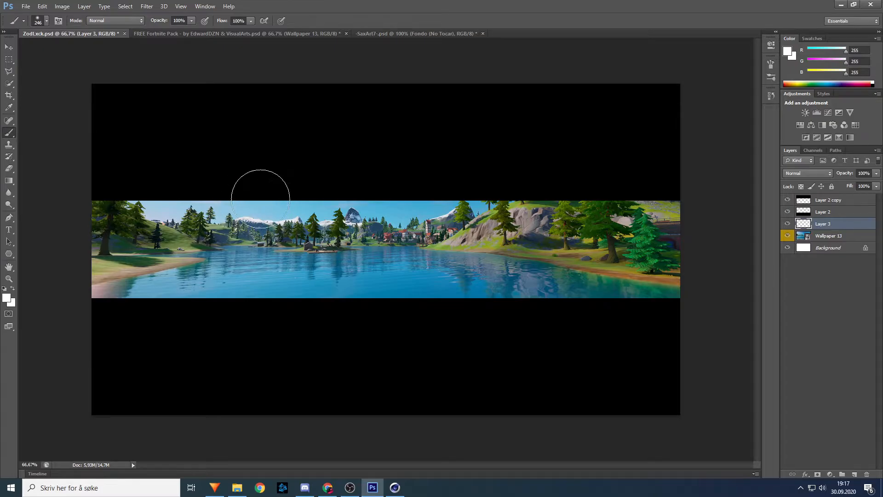
# Step: Paint soft white highlights along the banner strip's upper and lower edges with a 246 px brush at 0% hardness
pyautogui.click(47, 21)
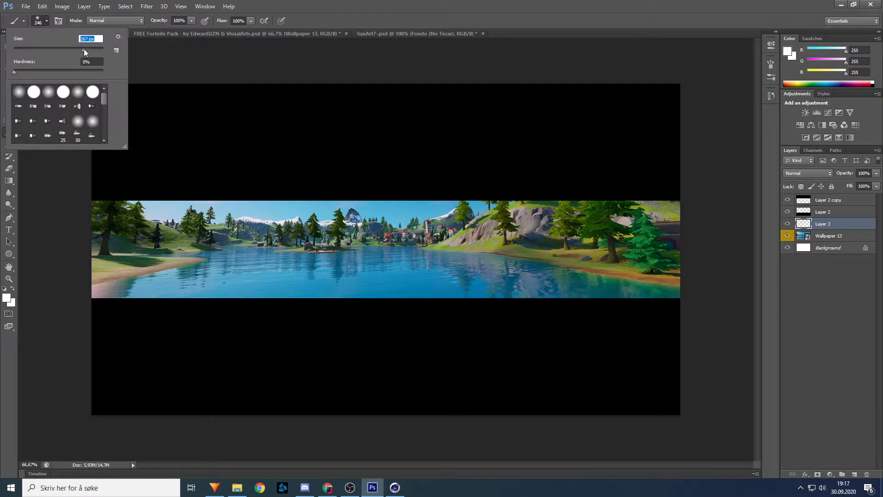
pyautogui.click(16, 70)
pyautogui.click(47, 20)
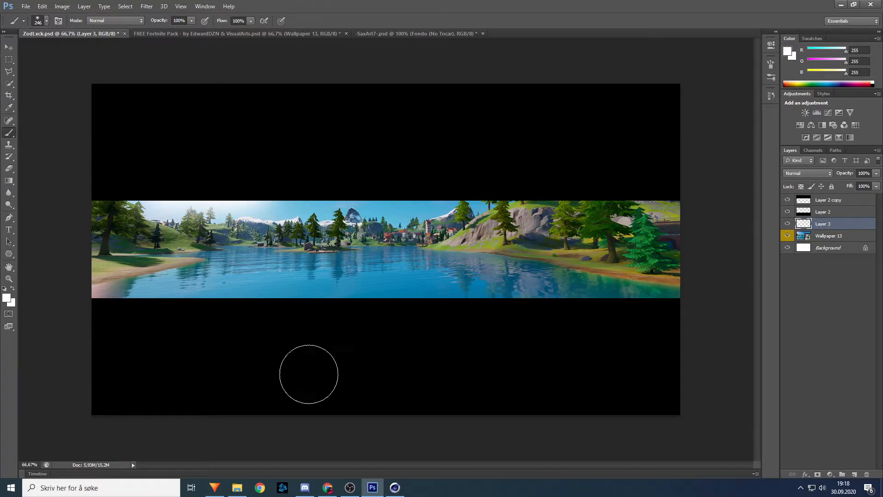
pyautogui.moveTo(235, 320)
pyautogui.mouseDown()
pyautogui.moveTo(421, 316)
pyautogui.moveTo(392, 347)
pyautogui.moveTo(498, 335)
pyautogui.moveTo(453, 324)
pyautogui.moveTo(518, 325)
pyautogui.moveTo(413, 331)
pyautogui.mouseUp()
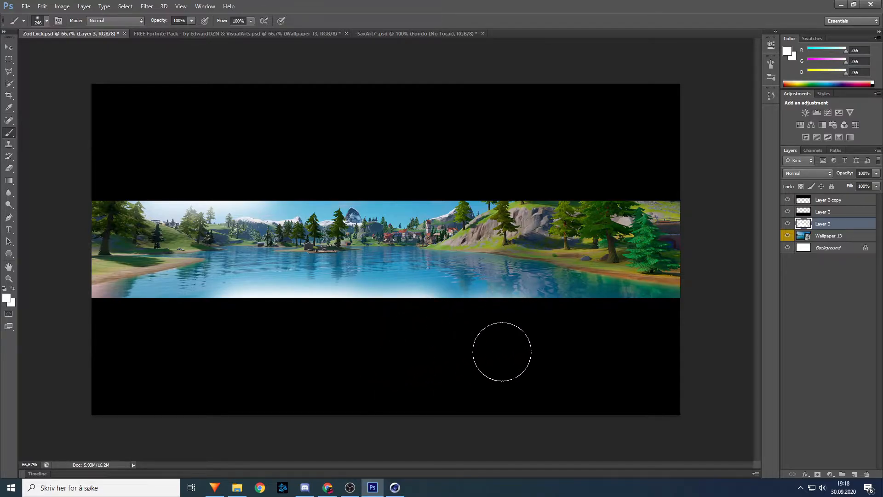
pyautogui.moveTo(443, 185); pyautogui.dragTo(438, 184)
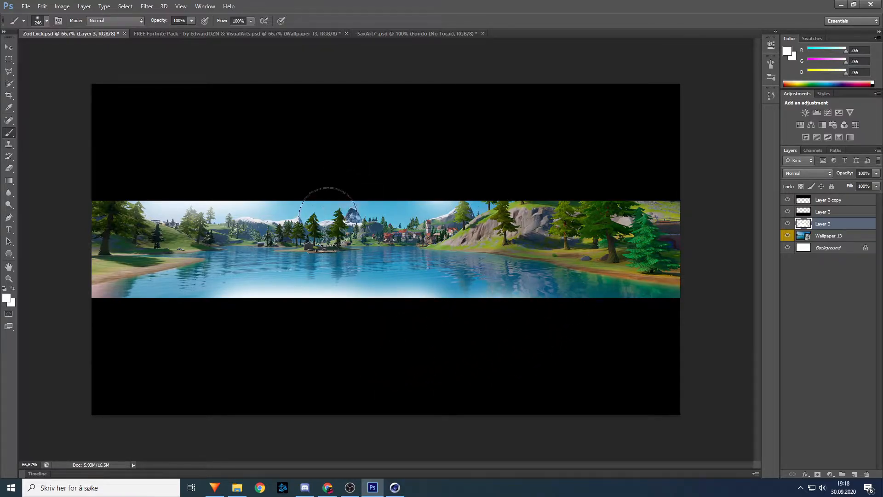
pyautogui.click(325, 194)
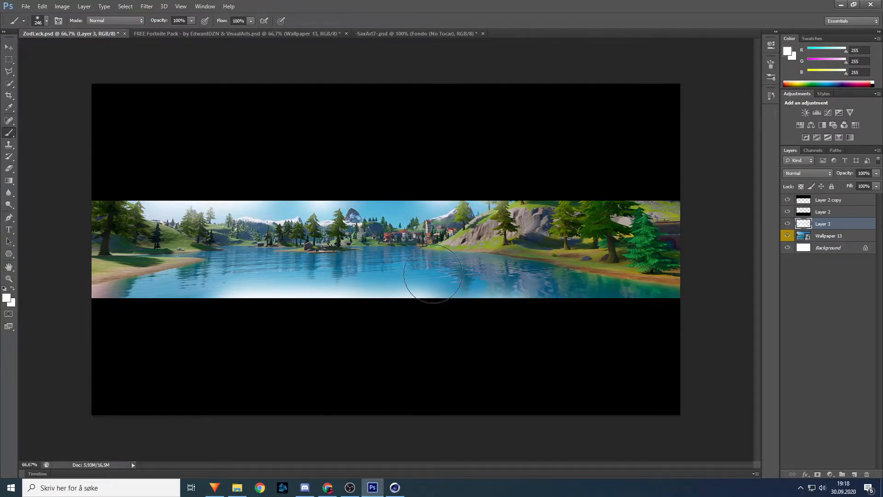
pyautogui.click(394, 184)
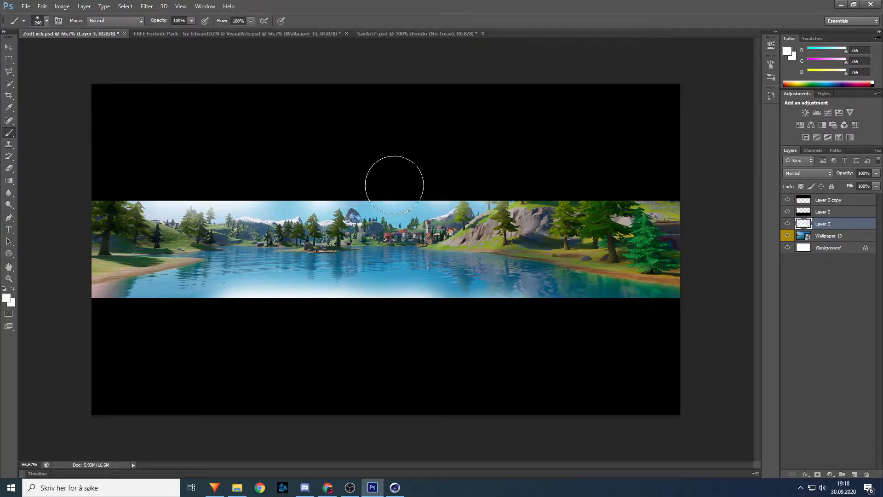
# Step: Set the white highlight layer's blend mode to Soft Light
pyautogui.click(808, 175)
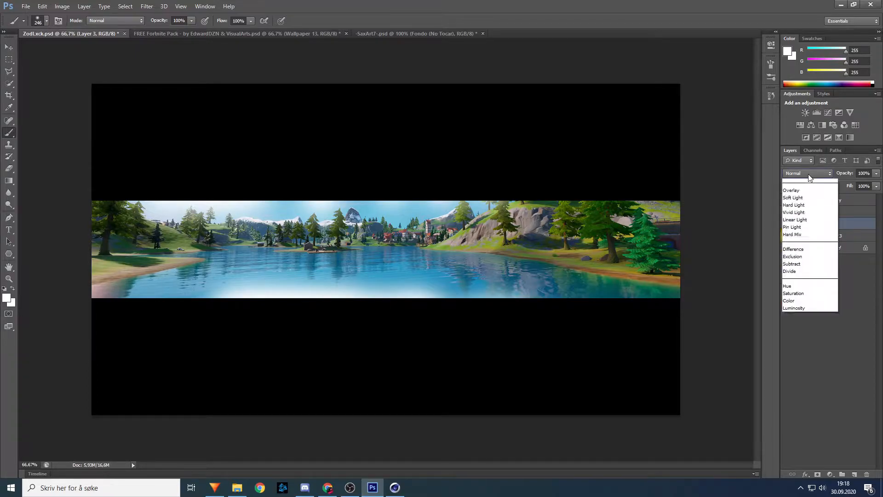
pyautogui.click(811, 177)
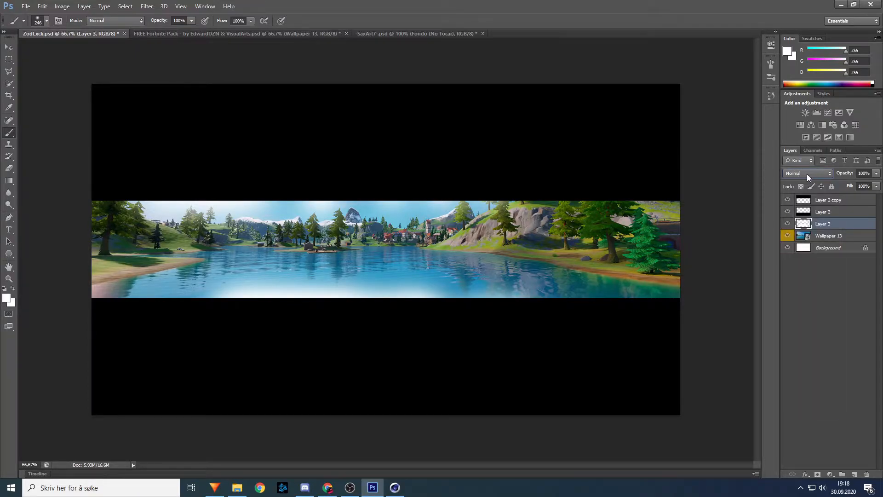
pyautogui.click(808, 174)
pyautogui.click(792, 292)
pyautogui.click(808, 174)
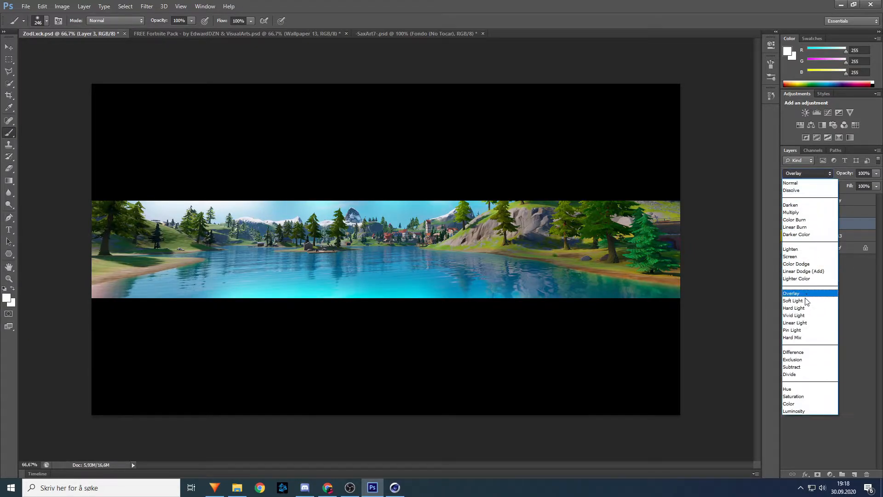
pyautogui.click(805, 301)
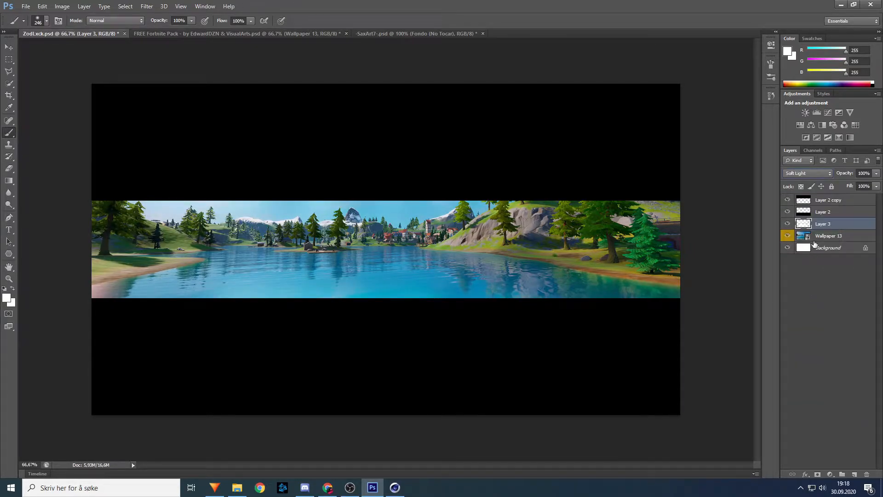
# Step: Compare the banner with and without the white highlight layer by toggling its visibility
pyautogui.click(788, 224)
pyautogui.click(787, 224)
pyautogui.click(787, 235)
pyautogui.click(788, 234)
pyautogui.click(789, 225)
pyautogui.click(788, 225)
pyautogui.click(789, 225)
pyautogui.click(788, 226)
pyautogui.click(10, 297)
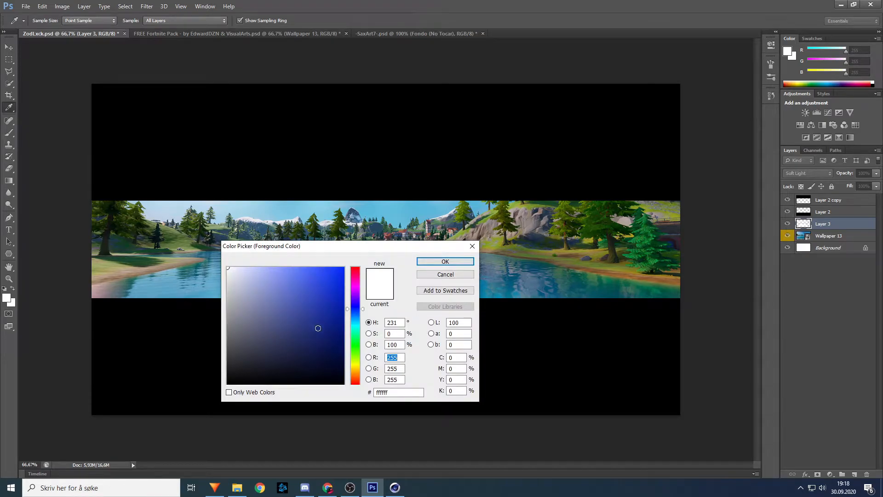
pyautogui.moveTo(376, 246); pyautogui.dragTo(367, 188)
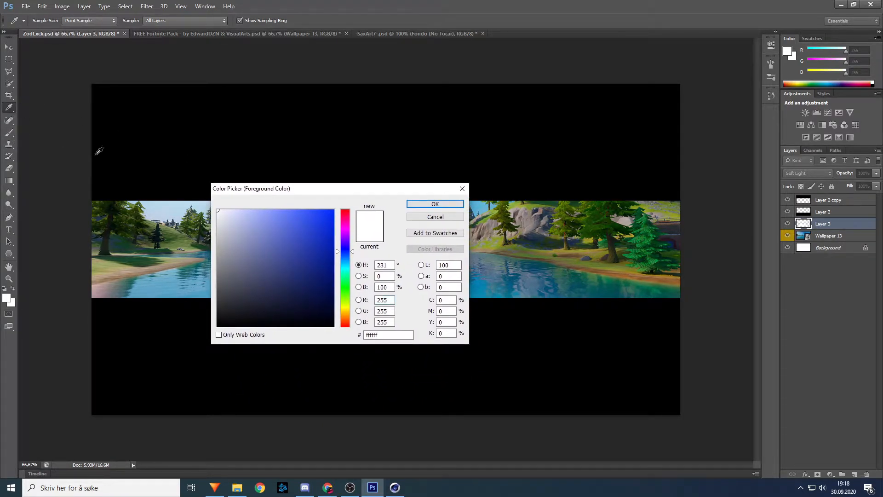
pyautogui.click(422, 206)
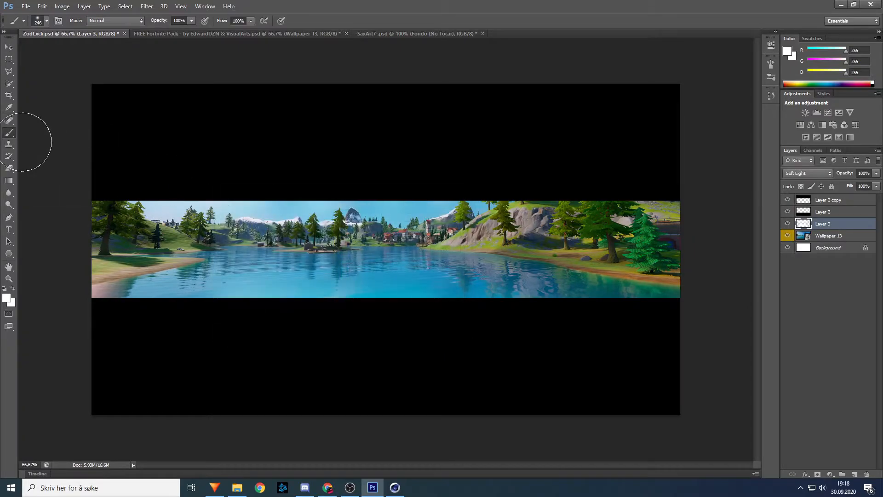
# Step: Set the foreground color to black (000000) and the brush size to 329 px
pyautogui.click(7, 297)
pyautogui.moveTo(272, 284); pyautogui.dragTo(368, 344)
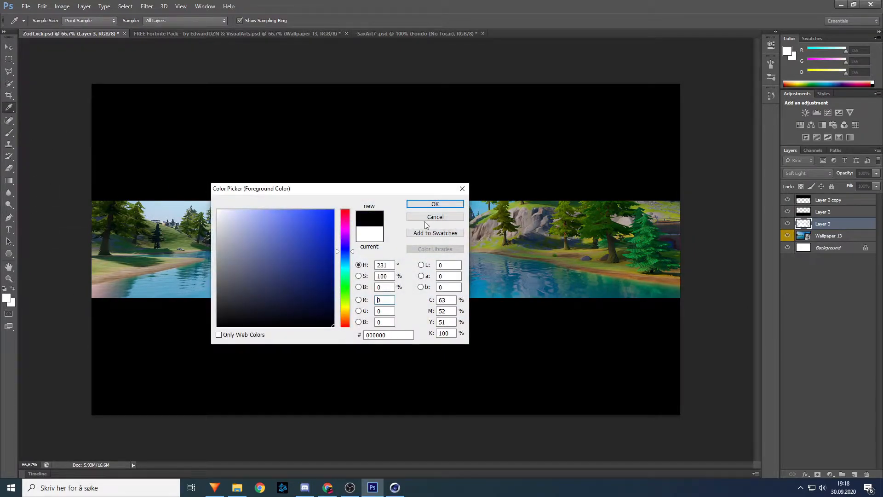
pyautogui.click(418, 204)
pyautogui.click(47, 21)
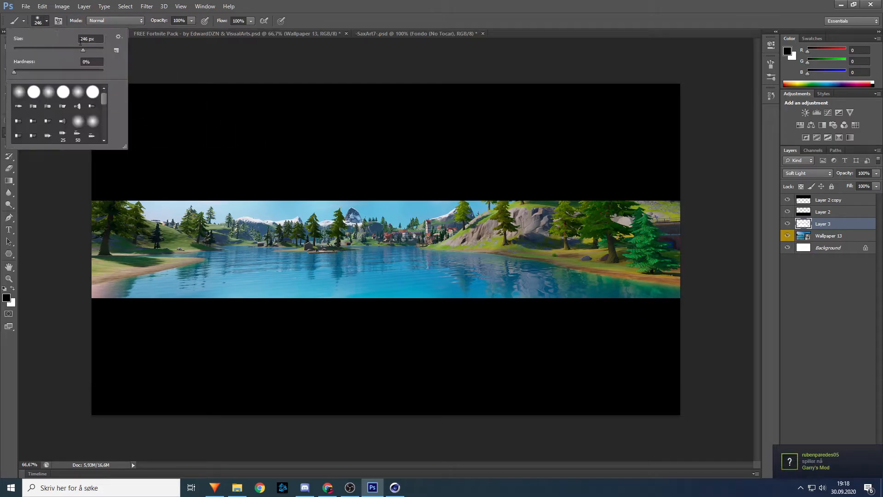
pyautogui.click(51, 27)
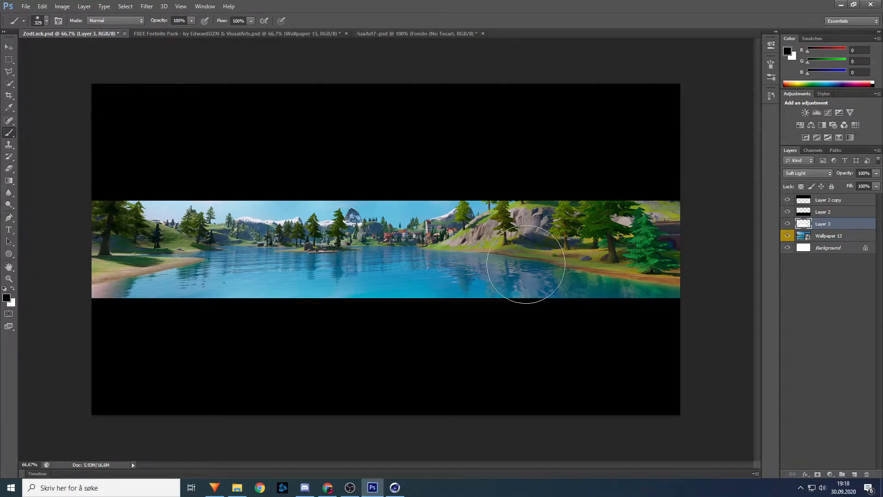
# Step: Paint soft black shading around the banner strip's ends and upper corners on a new layer and set its blend mode to Overlay
pyautogui.click(853, 474)
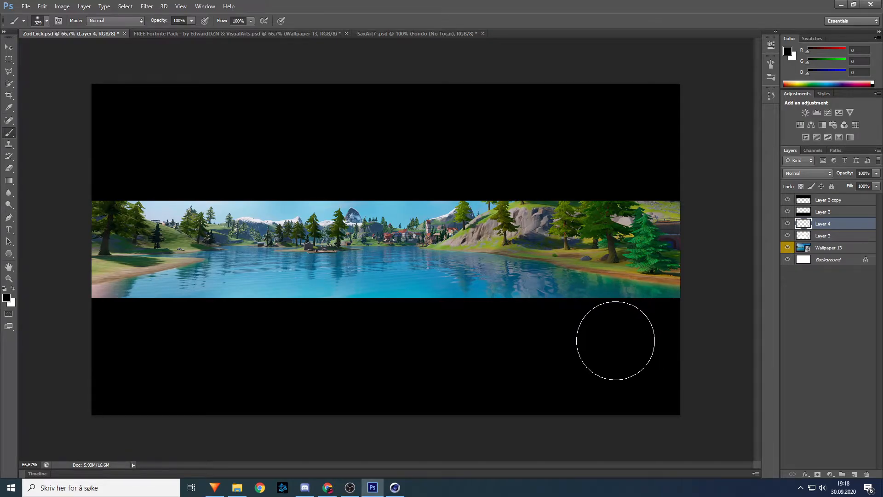
pyautogui.moveTo(602, 336)
pyautogui.mouseDown()
pyautogui.moveTo(650, 332)
pyautogui.moveTo(704, 304)
pyautogui.moveTo(709, 188)
pyautogui.moveTo(676, 156)
pyautogui.moveTo(594, 155)
pyautogui.moveTo(651, 158)
pyautogui.moveTo(741, 187)
pyautogui.mouseUp()
pyautogui.moveTo(158, 161)
pyautogui.mouseDown()
pyautogui.moveTo(100, 161)
pyautogui.moveTo(54, 242)
pyautogui.moveTo(79, 179)
pyautogui.moveTo(193, 161)
pyautogui.moveTo(100, 156)
pyautogui.mouseUp()
pyautogui.moveTo(174, 152); pyautogui.dragTo(152, 154)
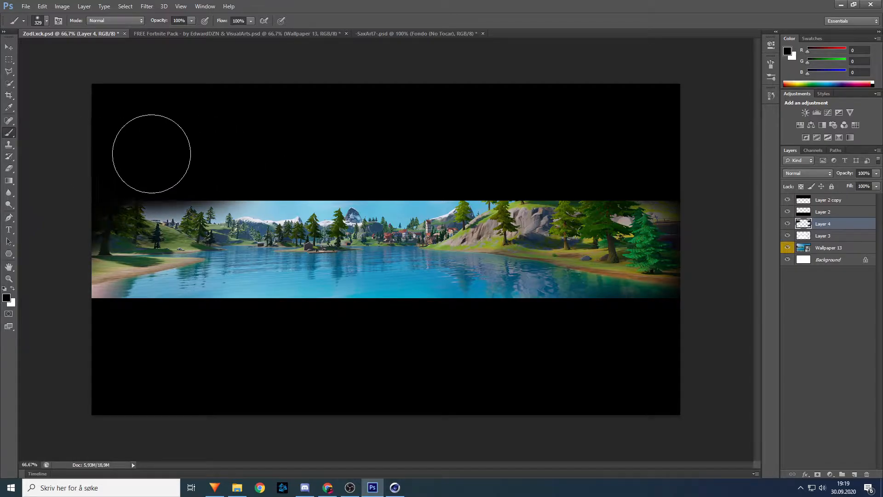
pyautogui.moveTo(75, 262)
pyautogui.mouseDown()
pyautogui.moveTo(67, 213)
pyautogui.moveTo(121, 143)
pyautogui.mouseUp()
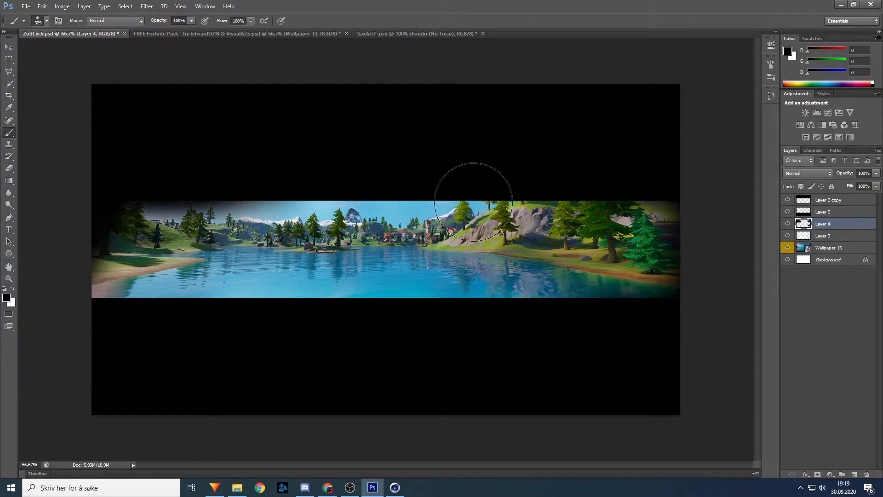
pyautogui.moveTo(484, 184)
pyautogui.mouseDown()
pyautogui.moveTo(546, 158)
pyautogui.moveTo(615, 158)
pyautogui.mouseUp()
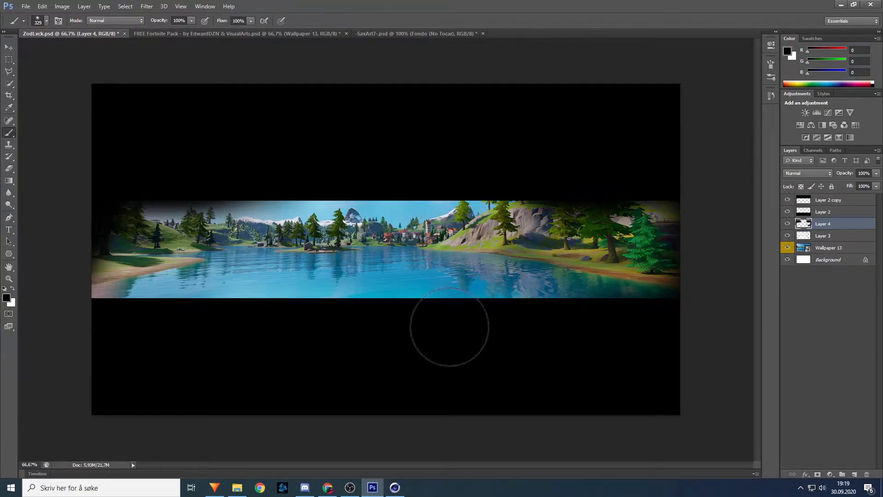
pyautogui.moveTo(99, 345)
pyautogui.mouseDown()
pyautogui.moveTo(80, 331)
pyautogui.moveTo(55, 262)
pyautogui.moveTo(64, 295)
pyautogui.mouseUp()
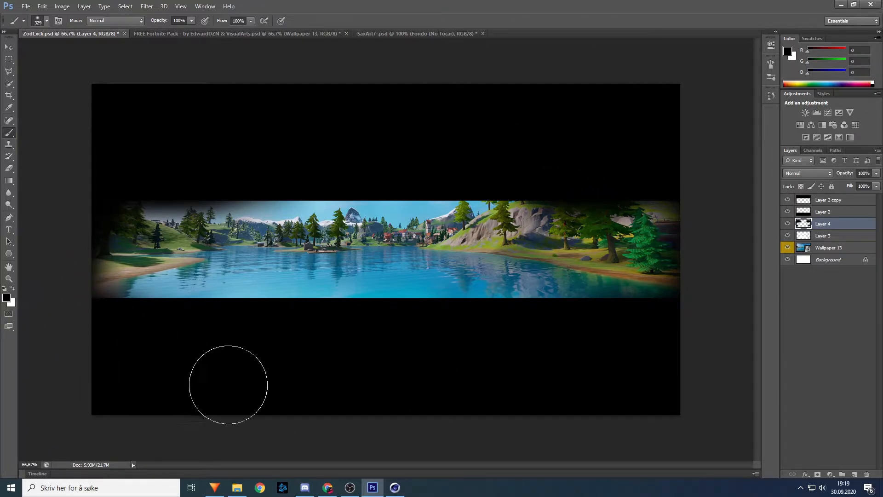
pyautogui.click(825, 172)
pyautogui.click(792, 291)
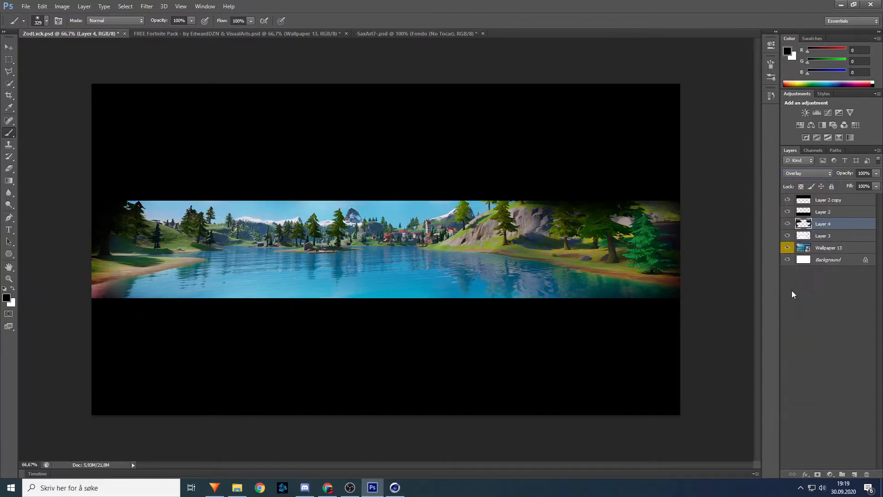
# Step: Set the black shading layer's blend mode to Soft Light and compare the banner with and without it
pyautogui.click(808, 173)
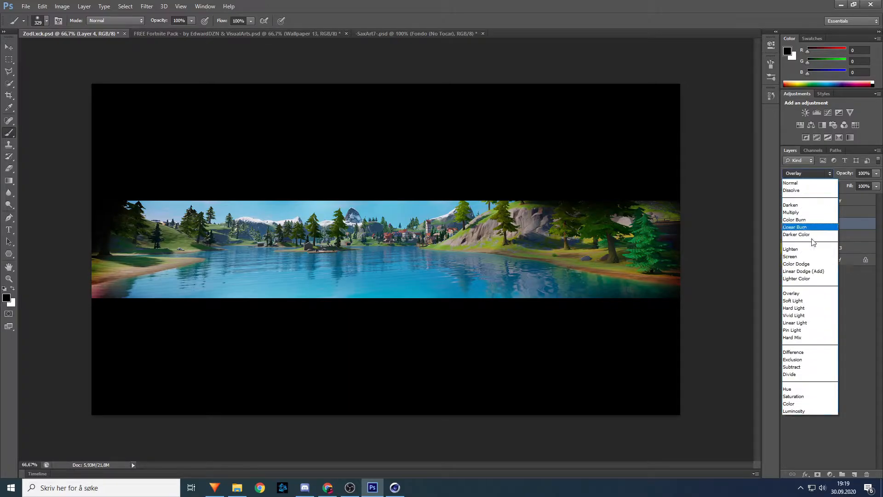
pyautogui.click(801, 299)
pyautogui.click(788, 224)
pyautogui.click(788, 223)
pyautogui.click(788, 223)
pyautogui.click(787, 224)
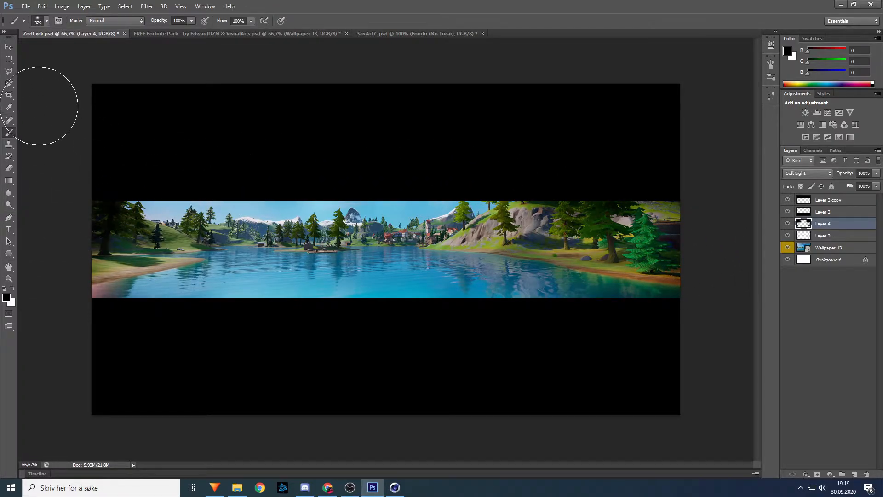
# Step: Set the foreground color to a blue sampled from the lake water (1e96c3)
pyautogui.click(7, 298)
pyautogui.moveTo(349, 193); pyautogui.dragTo(571, 289)
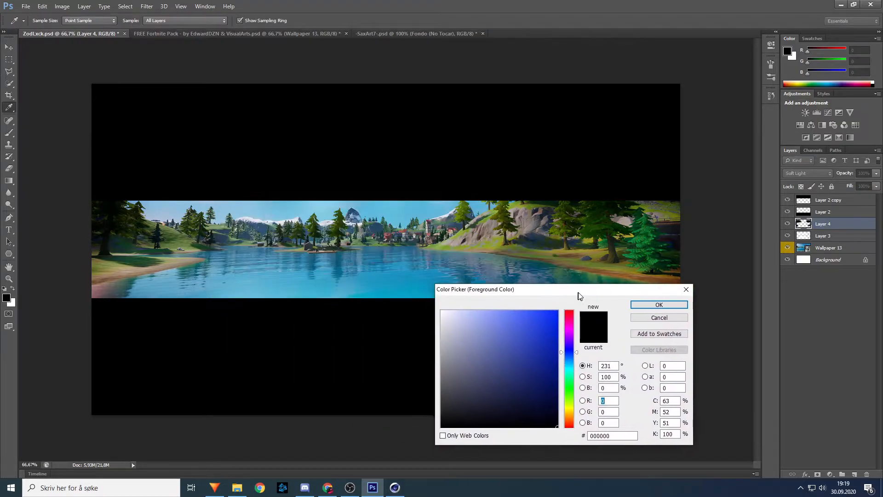
pyautogui.click(404, 267)
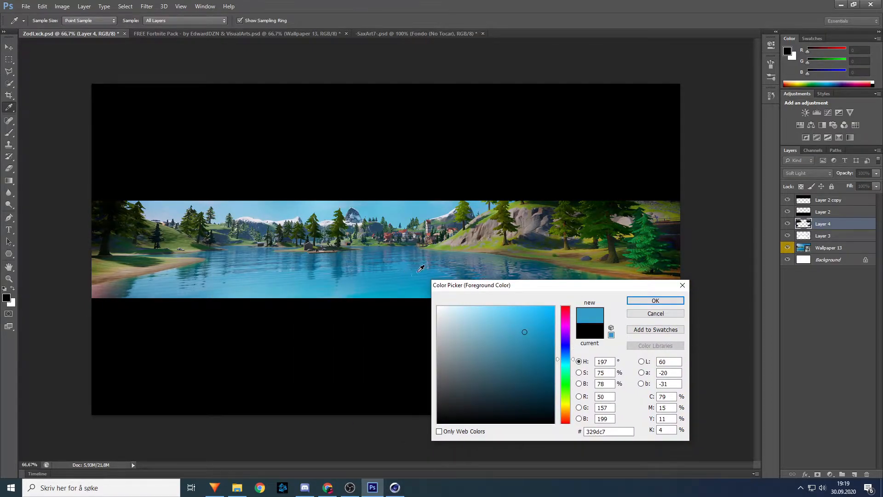
pyautogui.click(408, 267)
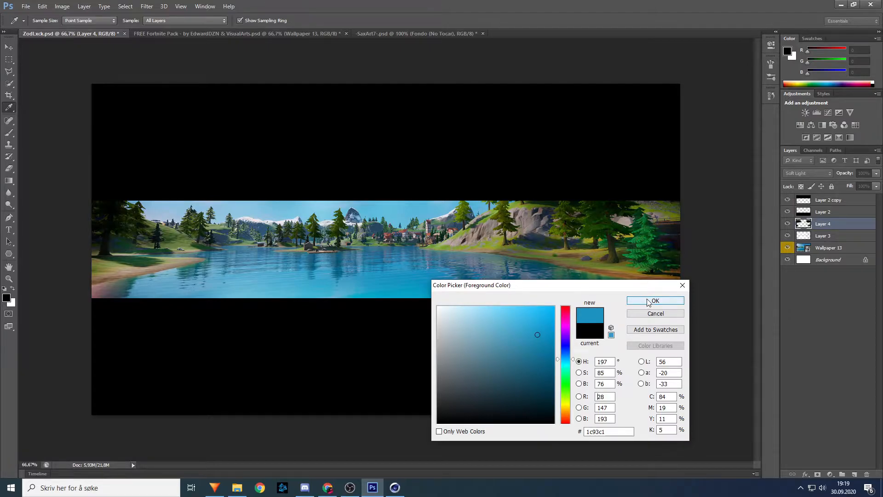
pyautogui.click(502, 216)
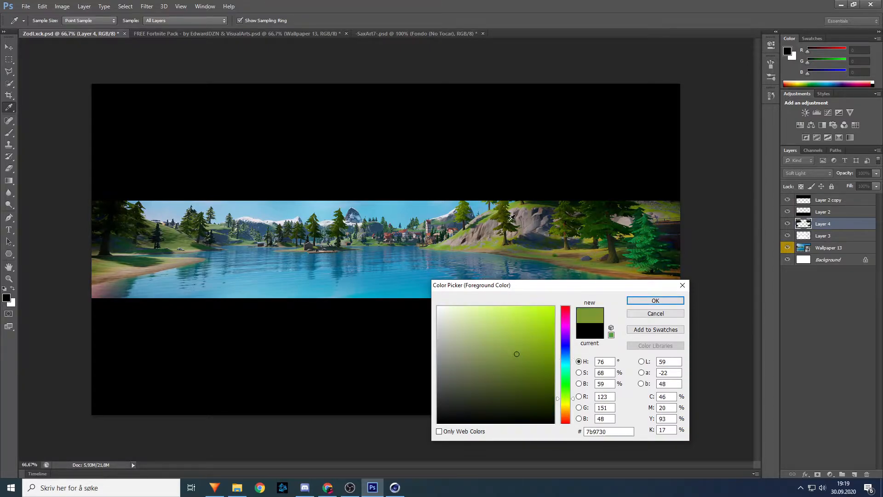
pyautogui.click(375, 276)
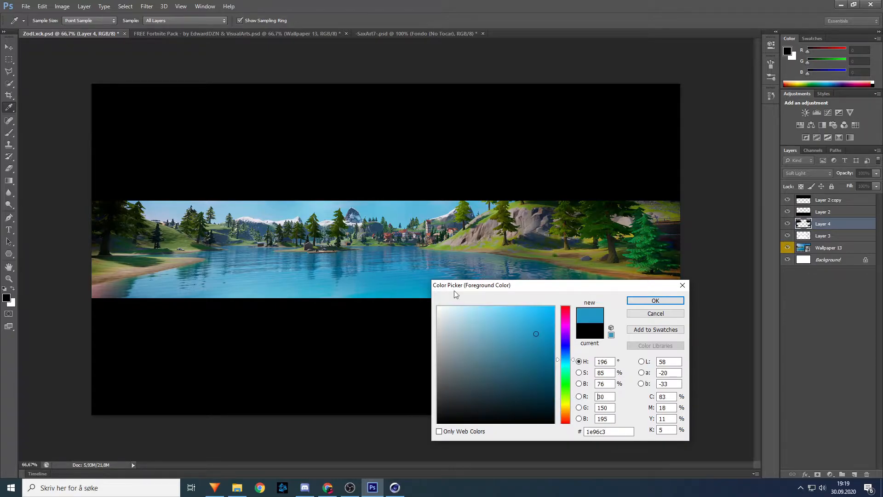
pyautogui.click(653, 301)
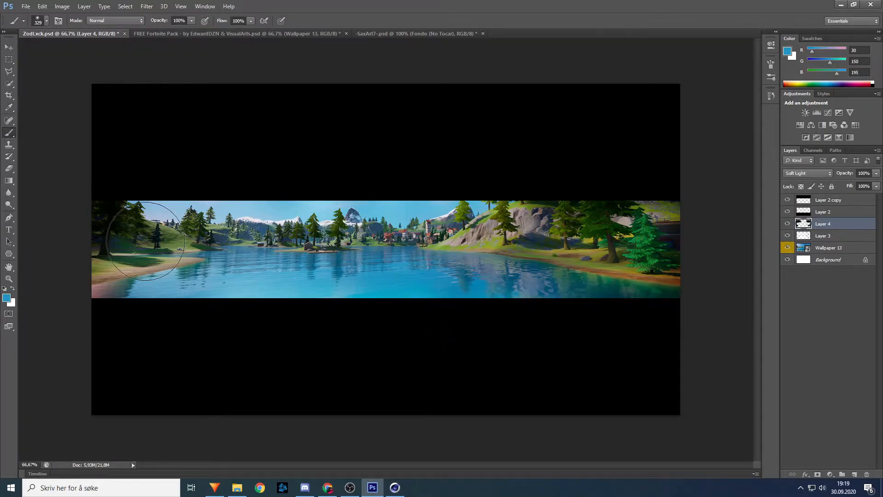
# Step: Paint soft blue over the middle of the lake on a new layer blended with Color Dodge at 52% opacity
pyautogui.click(855, 474)
pyautogui.moveTo(409, 309)
pyautogui.mouseDown()
pyautogui.moveTo(433, 292)
pyautogui.moveTo(204, 290)
pyautogui.moveTo(247, 283)
pyautogui.moveTo(338, 296)
pyautogui.moveTo(427, 279)
pyautogui.moveTo(512, 305)
pyautogui.mouseUp()
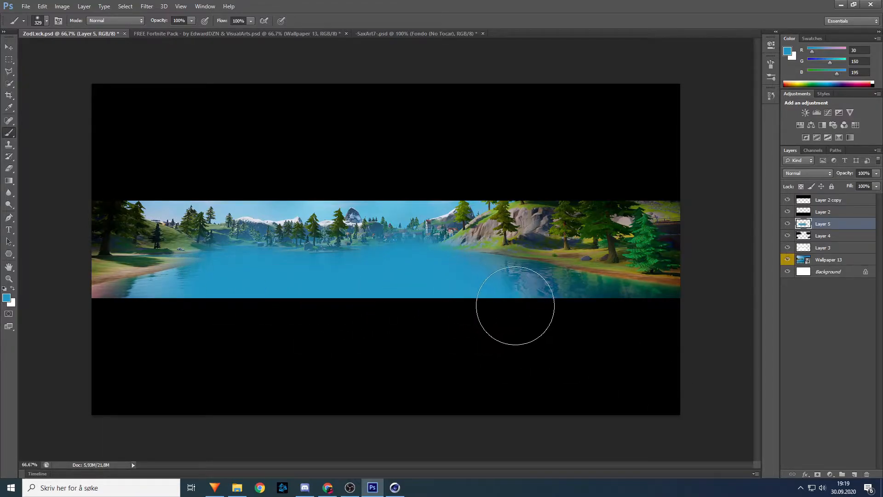
pyautogui.click(808, 173)
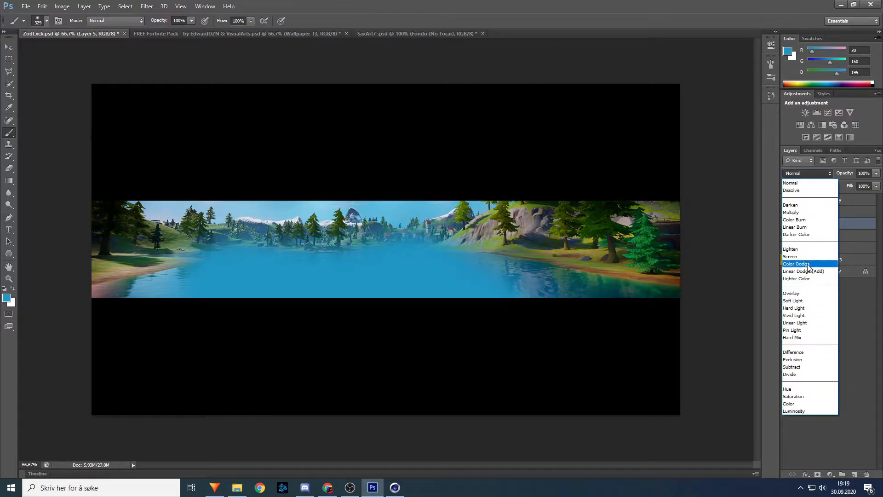
pyautogui.click(809, 264)
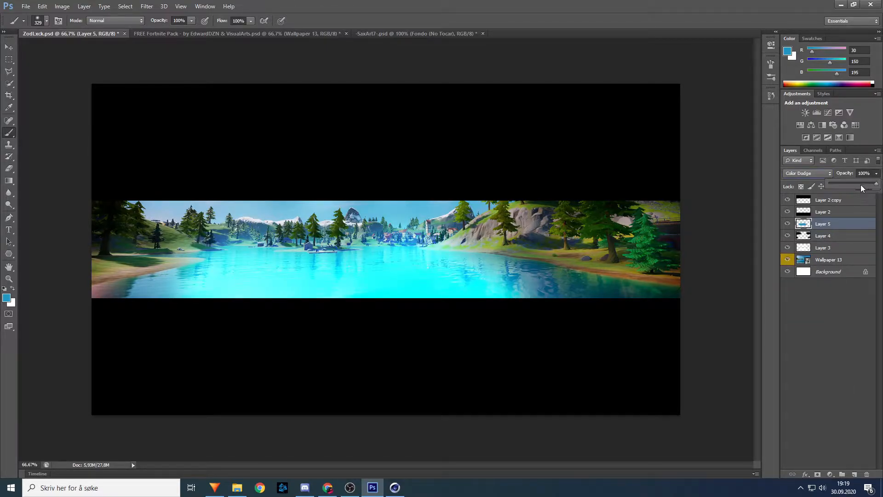
pyautogui.moveTo(859, 183); pyautogui.dragTo(858, 183)
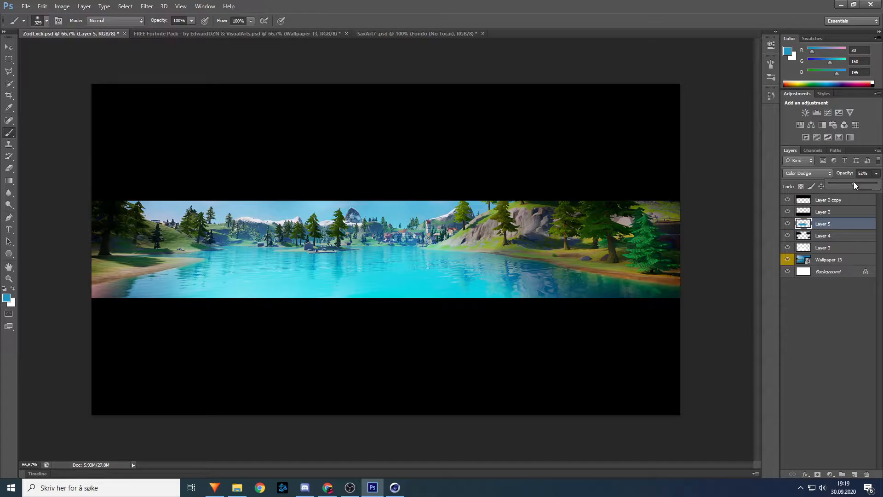
# Step: Compare the banner with and without the blue Color Dodge layer by toggling its visibility
pyautogui.click(787, 224)
pyautogui.click(788, 224)
pyautogui.click(787, 223)
pyautogui.click(788, 224)
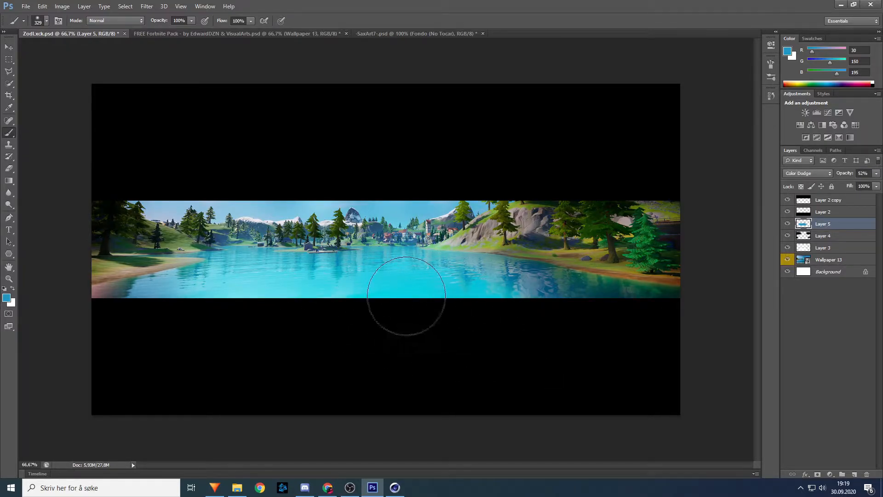
# Step: Set the foreground color to a deeper blue (0057c3) and paint it over the lake's right and left ends
pyautogui.click(8, 298)
pyautogui.moveTo(570, 362); pyautogui.dragTo(568, 354)
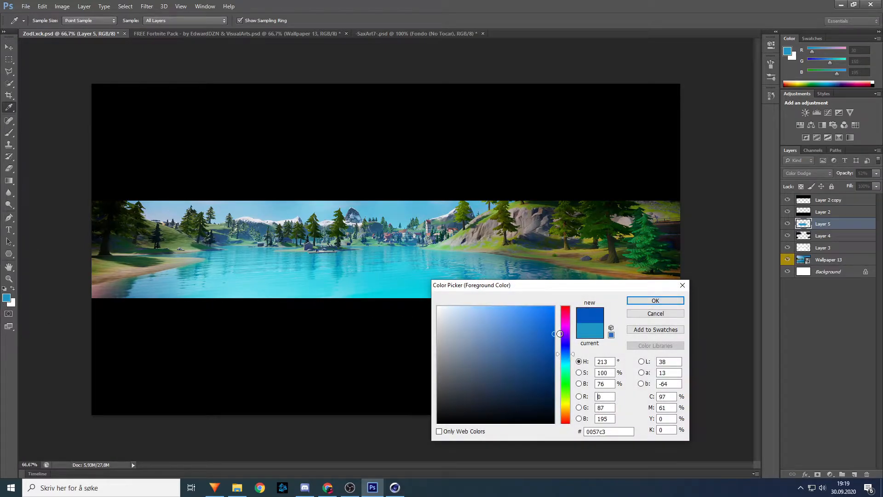
pyautogui.click(656, 301)
pyautogui.moveTo(655, 316)
pyautogui.mouseDown()
pyautogui.moveTo(583, 305)
pyautogui.moveTo(552, 286)
pyautogui.mouseUp()
pyautogui.moveTo(123, 312); pyautogui.dragTo(181, 290)
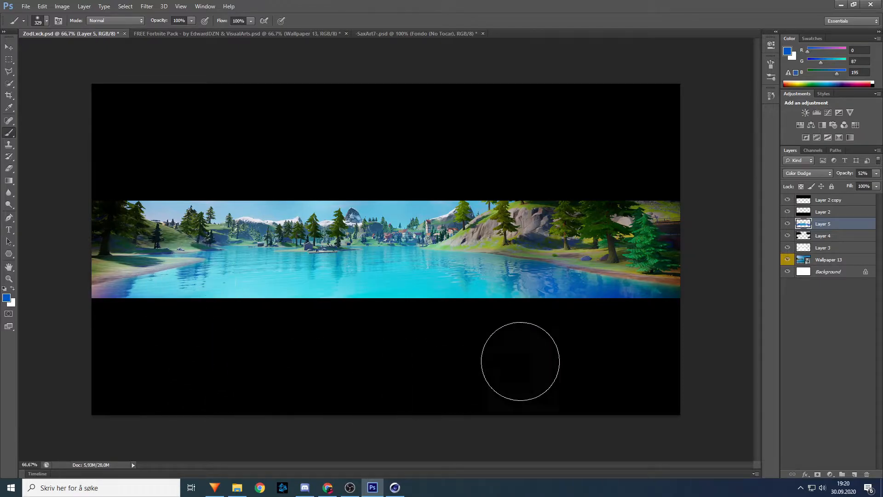
# Step: Reduce the brush size to 160 px and paint the deeper blue along the lake's far shoreline
pyautogui.click(46, 20)
pyautogui.moveTo(486, 272); pyautogui.dragTo(416, 256)
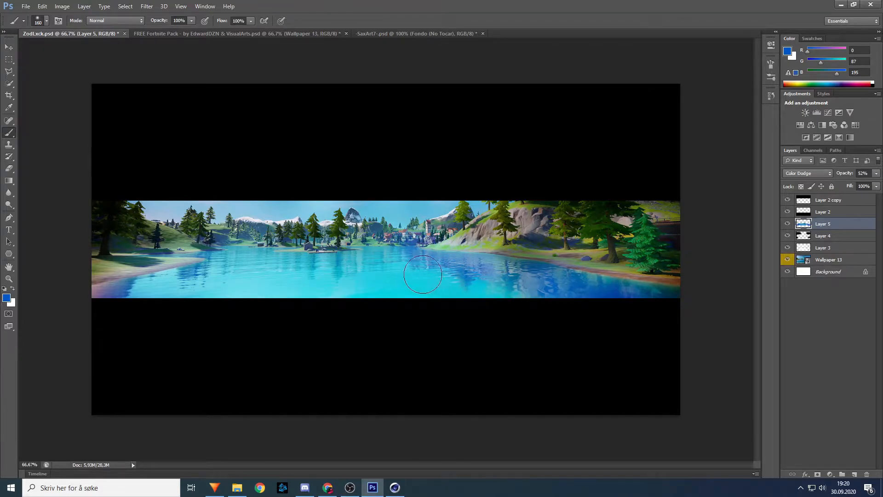
pyautogui.moveTo(220, 264); pyautogui.dragTo(230, 256)
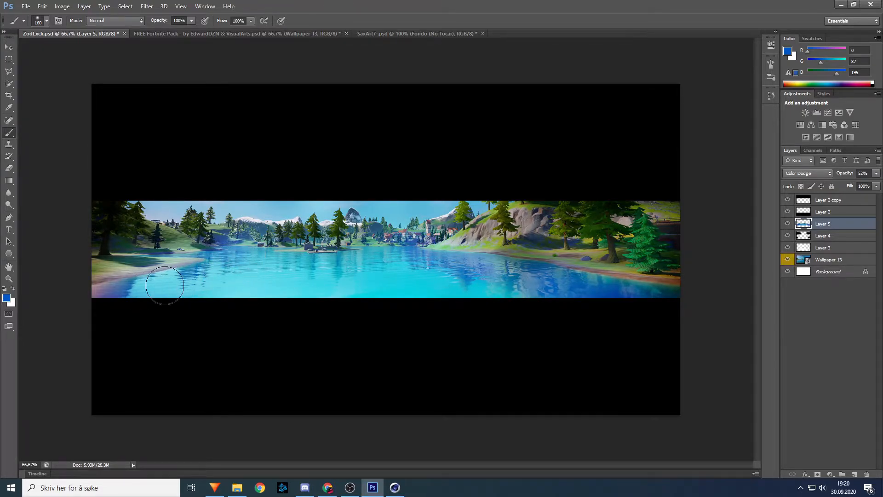
pyautogui.moveTo(391, 243); pyautogui.dragTo(386, 243)
pyautogui.click(8, 48)
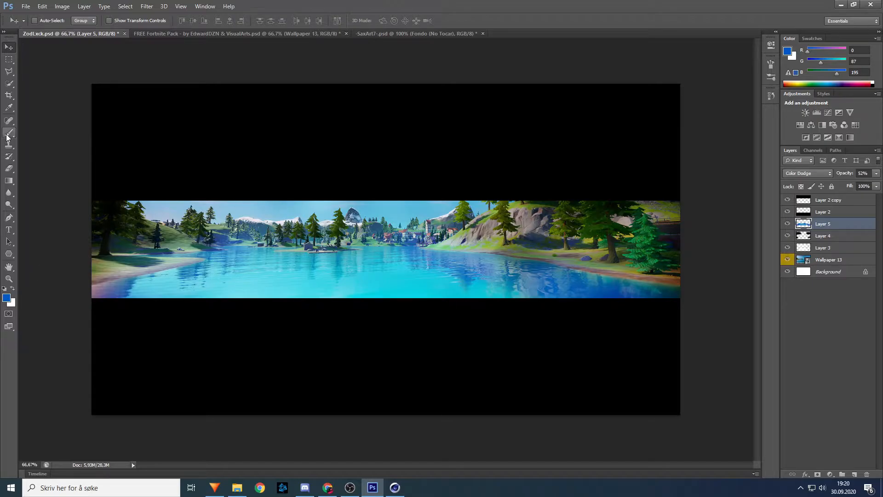
# Step: Set the foreground color to a dark green sampled from the trees (RGB 76, 89, 6) and return to the Brush tool
pyautogui.click(6, 297)
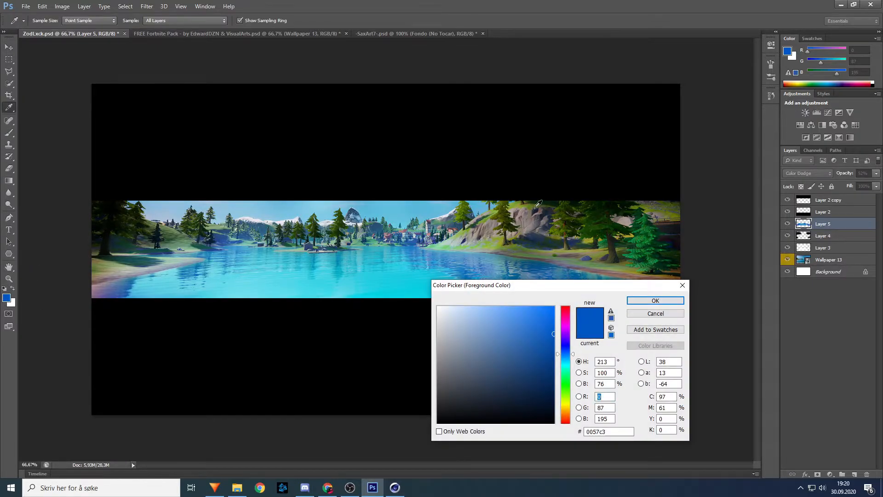
pyautogui.click(592, 223)
pyautogui.click(656, 300)
pyautogui.press('b')
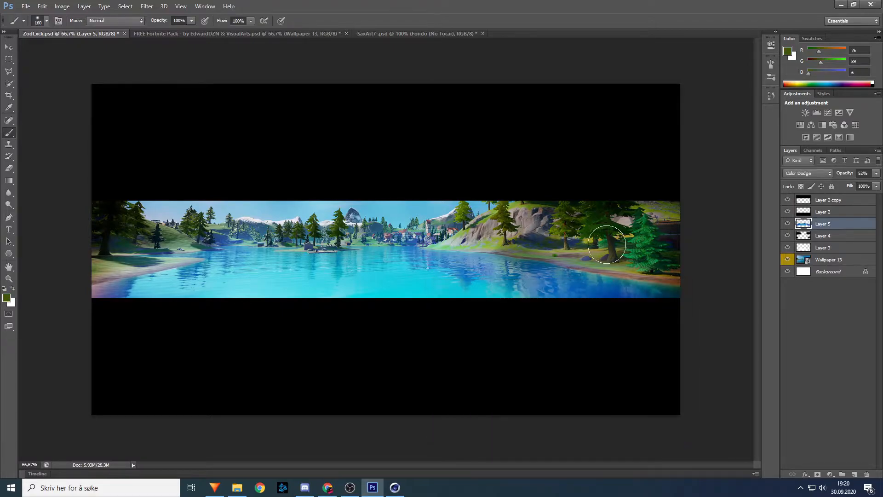
# Step: Paint the green over the trees on the lake's right bank and undo the last stroke
pyautogui.moveTo(607, 209)
pyautogui.mouseDown()
pyautogui.moveTo(644, 231)
pyautogui.moveTo(651, 257)
pyautogui.mouseUp()
pyautogui.moveTo(585, 209)
pyautogui.mouseDown()
pyautogui.moveTo(568, 230)
pyautogui.moveTo(568, 220)
pyautogui.mouseUp()
pyautogui.hotkey('ctrl', 'z')
pyautogui.click(9, 47)
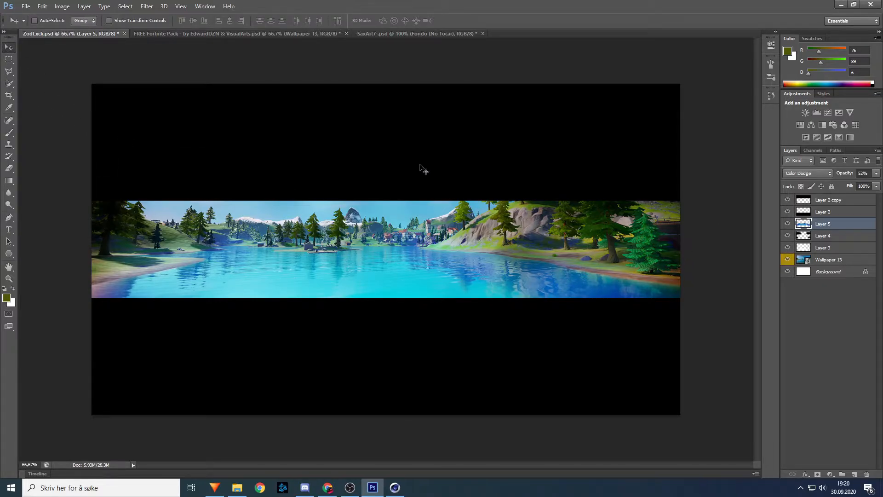
# Step: In the FREE Fortnite Pack document, collapse and hide the 4K Wallpapers group, and expand and show the Outfits/Skins group
pyautogui.click(292, 33)
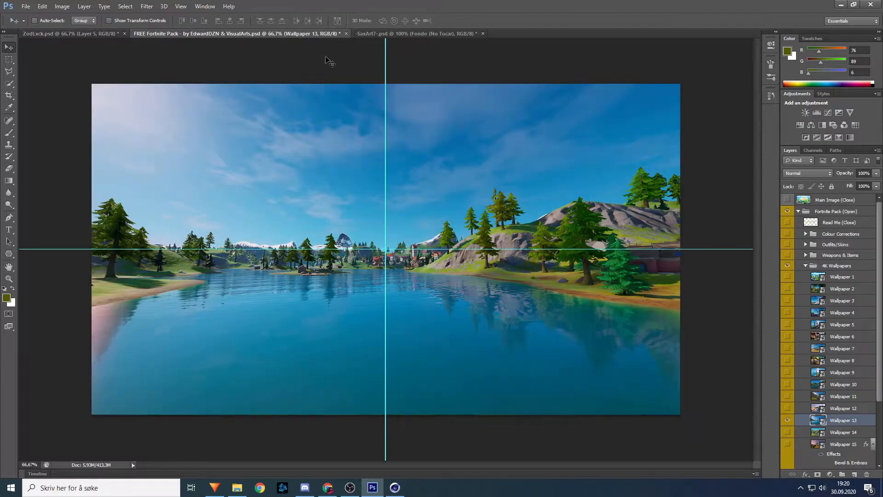
pyautogui.click(805, 267)
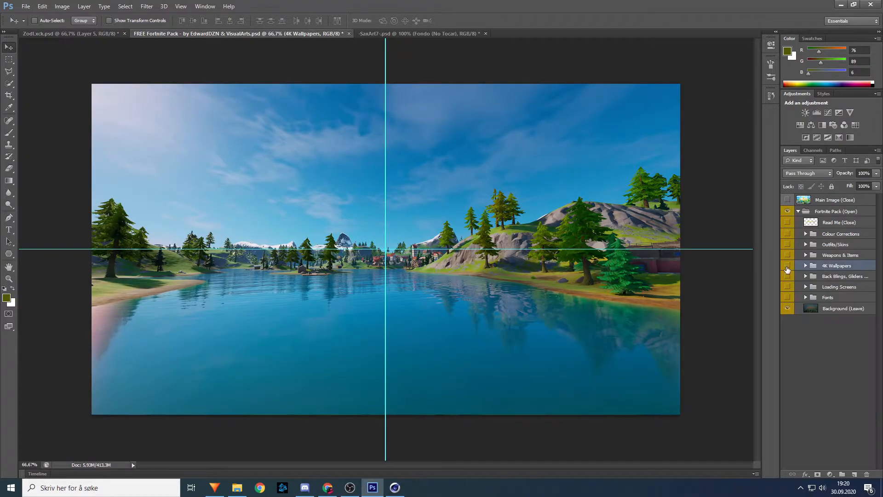
pyautogui.click(788, 266)
pyautogui.click(805, 244)
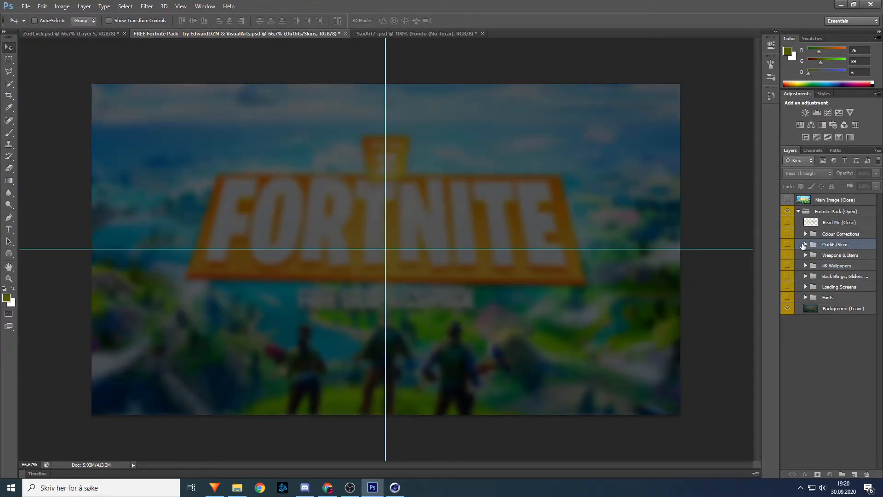
pyautogui.click(805, 245)
pyautogui.click(787, 245)
# Step: Preview the skins from Scratch down to Hazard one at a time by toggling their visibility
pyautogui.click(787, 267)
pyautogui.click(787, 268)
pyautogui.click(788, 279)
pyautogui.click(787, 279)
pyautogui.click(788, 291)
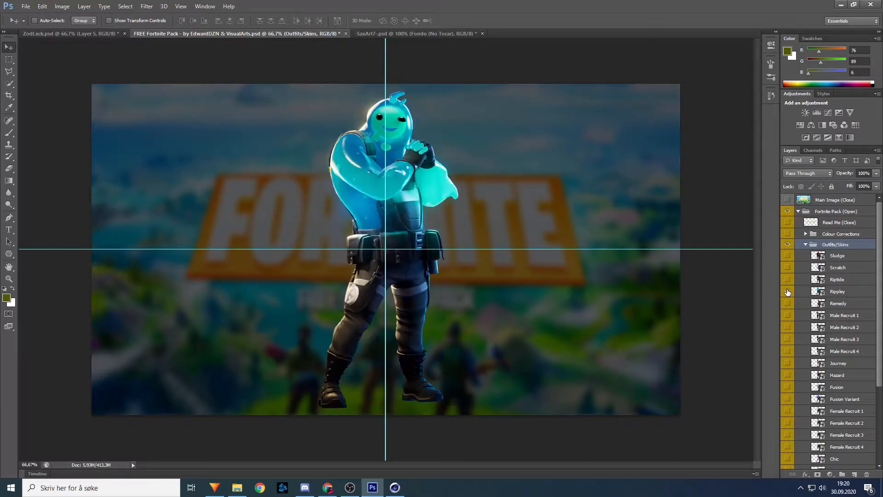
pyautogui.click(787, 291)
pyautogui.click(787, 303)
pyautogui.click(788, 303)
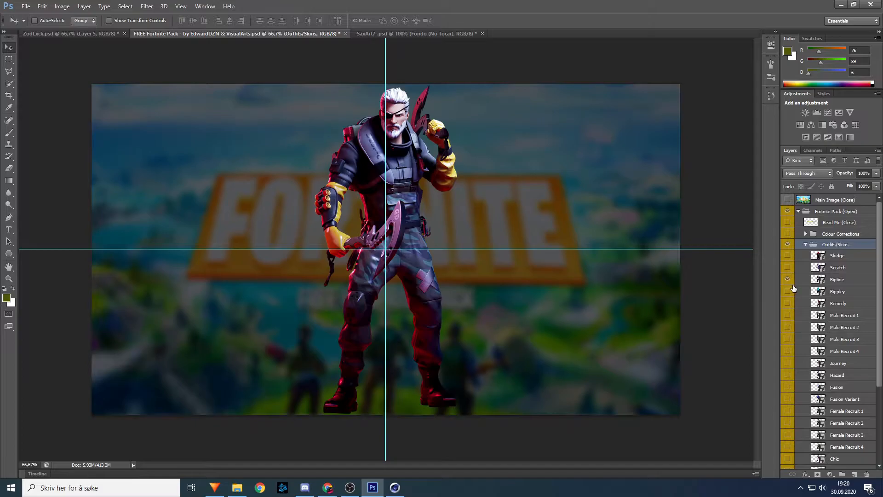
pyautogui.click(788, 315)
pyautogui.click(788, 315)
pyautogui.click(787, 327)
pyautogui.click(788, 327)
pyautogui.click(787, 339)
pyautogui.click(788, 339)
pyautogui.click(787, 351)
pyautogui.click(787, 351)
pyautogui.click(787, 363)
pyautogui.click(787, 363)
pyautogui.click(788, 375)
pyautogui.click(789, 376)
# Step: Preview the remaining skins, from Fusion Variant and the Female Recruits down to Turk, one at a time
pyautogui.scroll(-5, 793, 374)
pyautogui.click(788, 351)
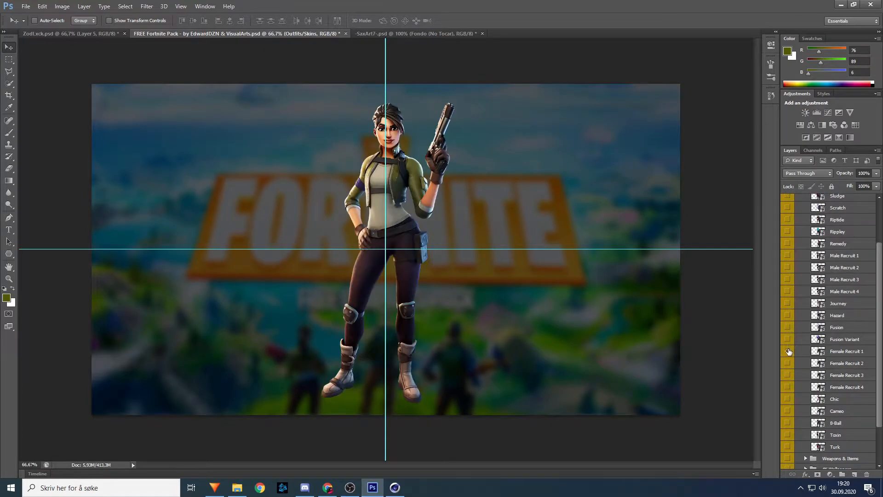
pyautogui.click(788, 351)
pyautogui.click(788, 340)
pyautogui.click(788, 340)
pyautogui.click(788, 362)
pyautogui.click(788, 363)
pyautogui.click(788, 374)
pyautogui.click(788, 375)
pyautogui.click(788, 388)
pyautogui.click(788, 387)
pyautogui.click(787, 398)
pyautogui.click(788, 398)
pyautogui.click(788, 411)
pyautogui.click(787, 411)
pyautogui.click(786, 423)
pyautogui.scroll(-2, 791, 405)
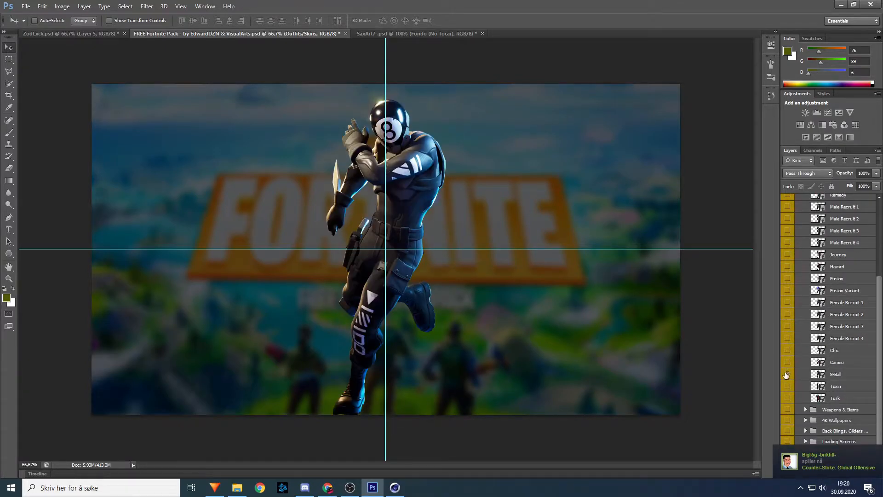
pyautogui.click(787, 375)
pyautogui.click(787, 386)
pyautogui.click(787, 386)
pyautogui.click(788, 398)
pyautogui.click(787, 398)
# Step: Preview the Sludge, Scratch and Riptide skins again at the start of the Outfits/Skins group
pyautogui.scroll(2, 800, 398)
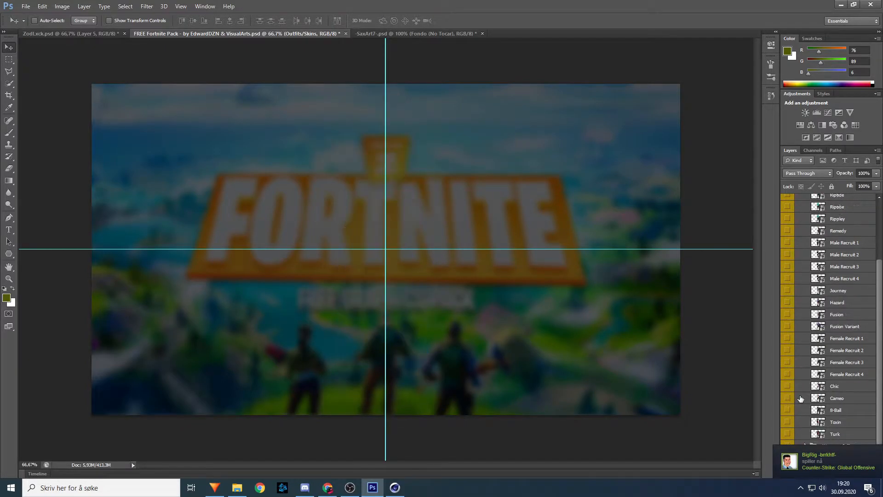
pyautogui.scroll(4, 798, 350)
pyautogui.click(788, 255)
pyautogui.click(788, 256)
pyautogui.click(788, 267)
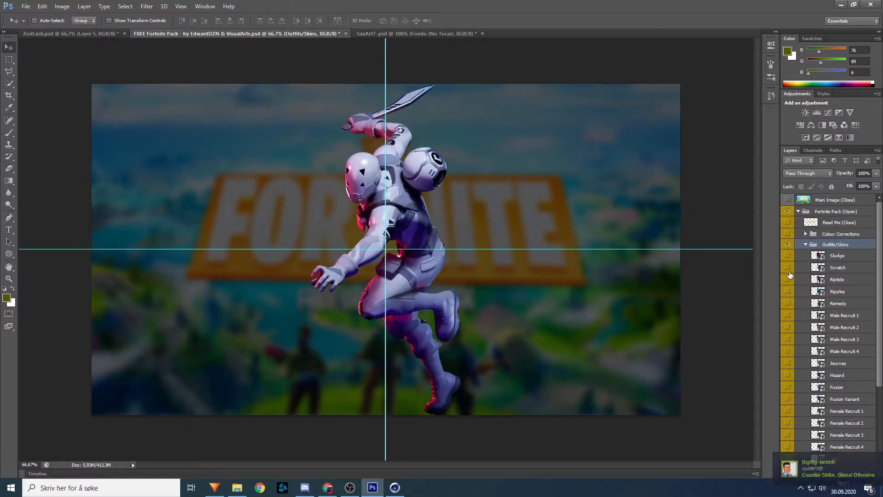
pyautogui.click(787, 268)
pyautogui.click(788, 279)
pyautogui.click(787, 279)
# Step: Show the Rippley skin and copy its layer into the banner document
pyautogui.click(787, 291)
pyautogui.click(819, 290)
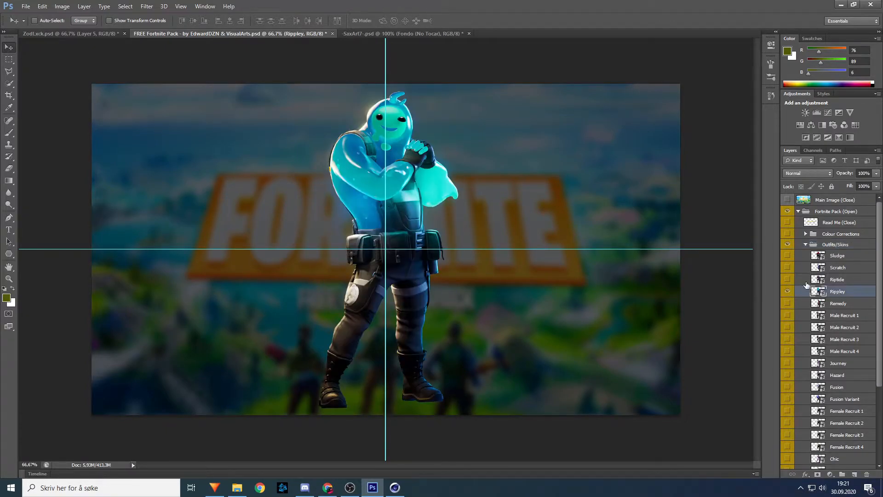
pyautogui.moveTo(348, 154); pyautogui.dragTo(261, 269)
# Step: Scale the Rippley skin to 22.31% and position its upper body within the left part of the banner strip
pyautogui.hotkey('ctrl', 't')
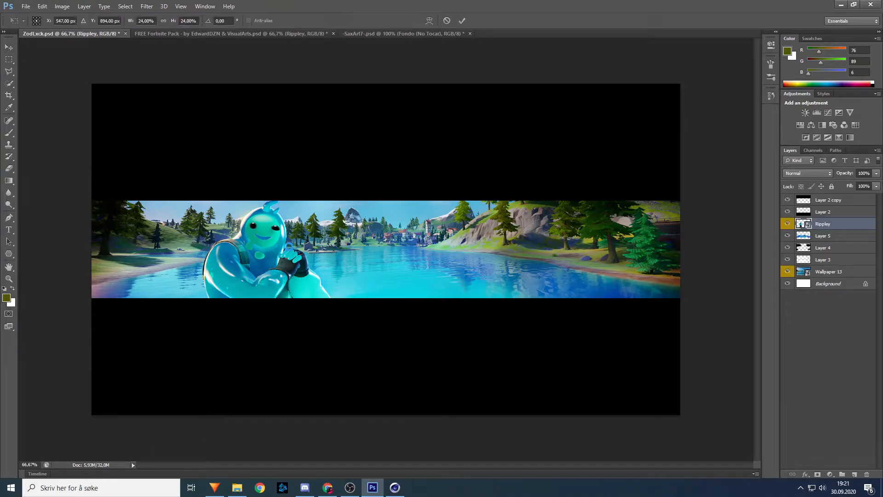
pyautogui.moveTo(296, 246); pyautogui.dragTo(315, 230)
pyautogui.moveTo(380, 177); pyautogui.dragTo(354, 193)
pyautogui.moveTo(311, 233)
pyautogui.mouseDown()
pyautogui.moveTo(312, 220)
pyautogui.moveTo(324, 227)
pyautogui.moveTo(315, 227)
pyautogui.mouseUp()
pyautogui.moveTo(293, 265); pyautogui.dragTo(281, 262)
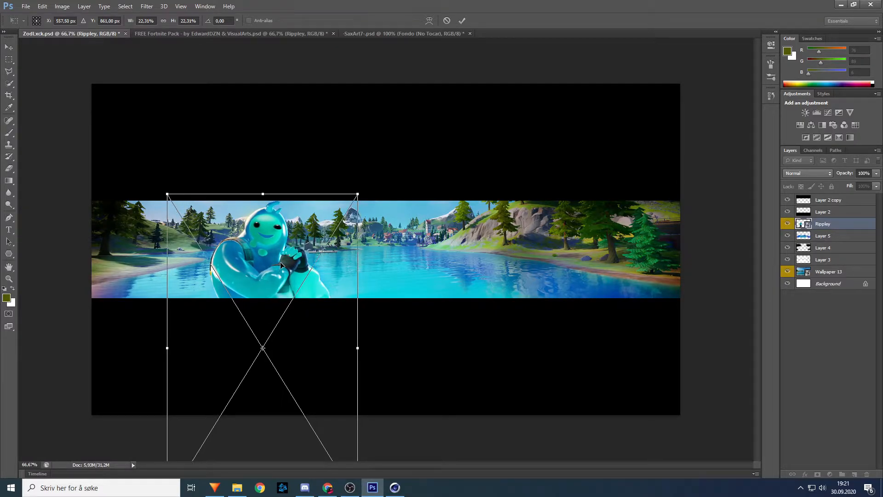
pyautogui.press('Return')
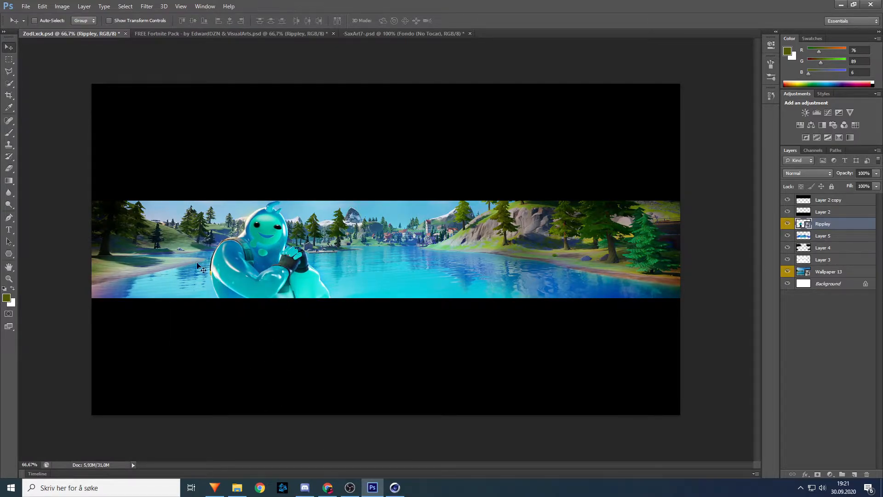
pyautogui.moveTo(271, 237); pyautogui.dragTo(265, 235)
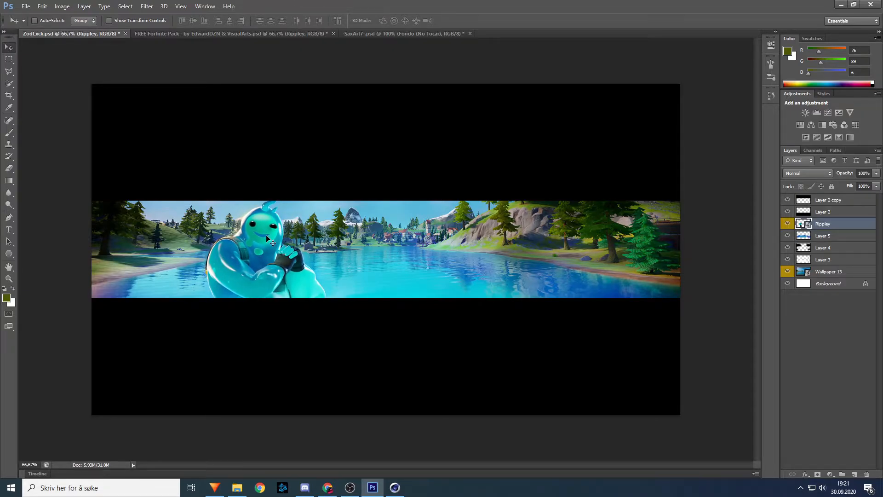
# Step: Sample a teal foreground colour, RGB 0, 164, 173, from the Rippley skin's arm for the Brush tool
pyautogui.click(9, 279)
pyautogui.click(186, 263)
pyautogui.click(204, 248)
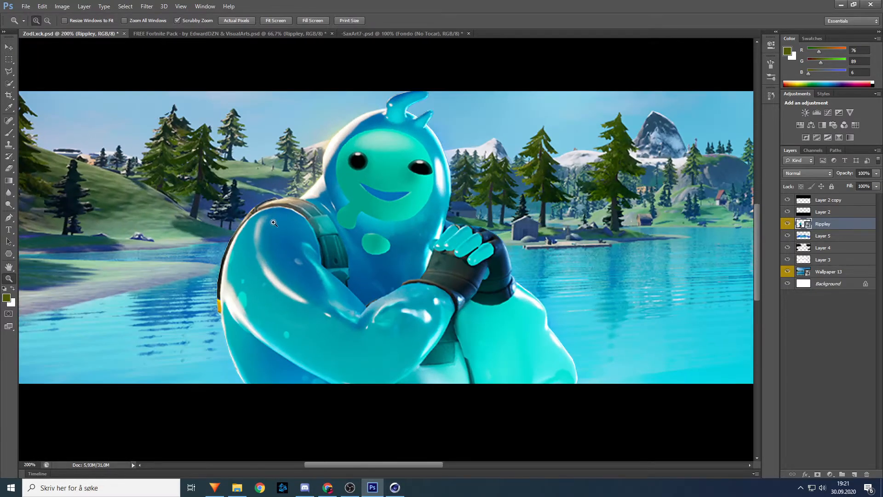
pyautogui.moveTo(396, 465); pyautogui.dragTo(401, 465)
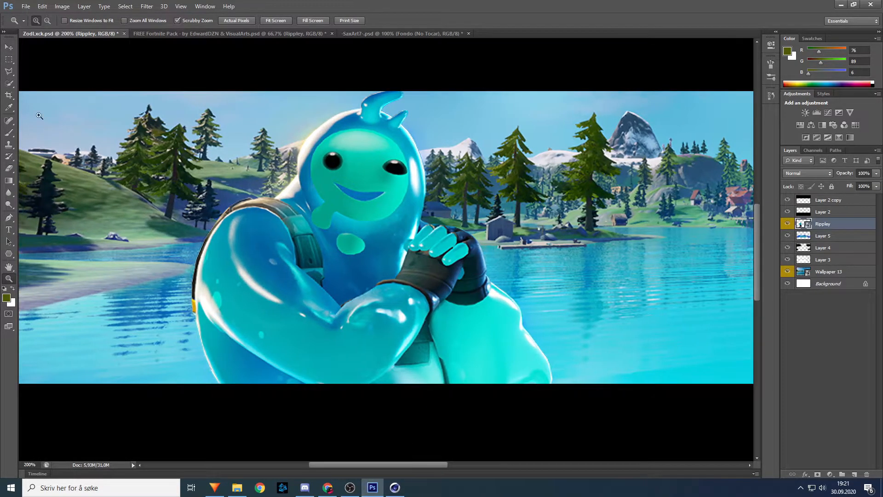
pyautogui.click(8, 133)
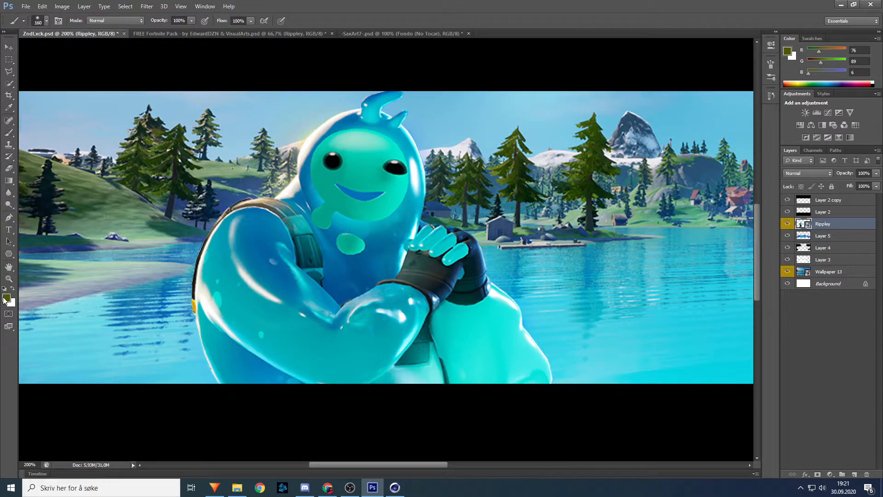
pyautogui.click(6, 298)
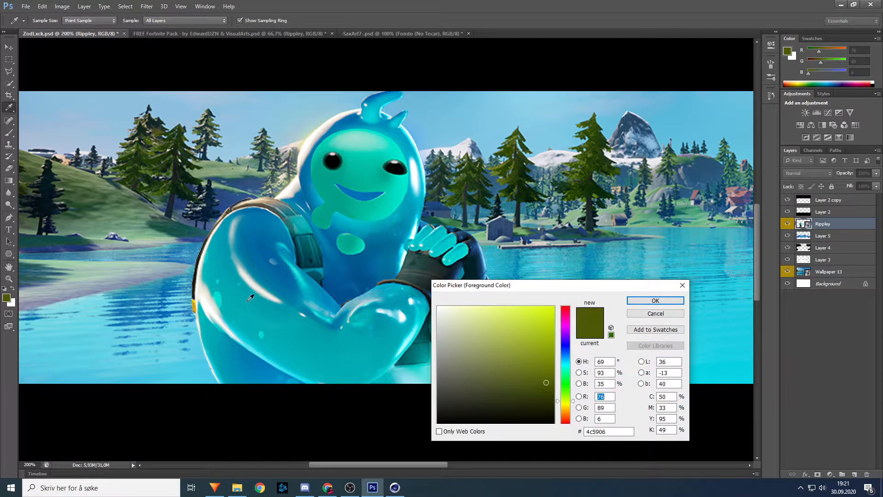
pyautogui.click(251, 297)
pyautogui.click(670, 300)
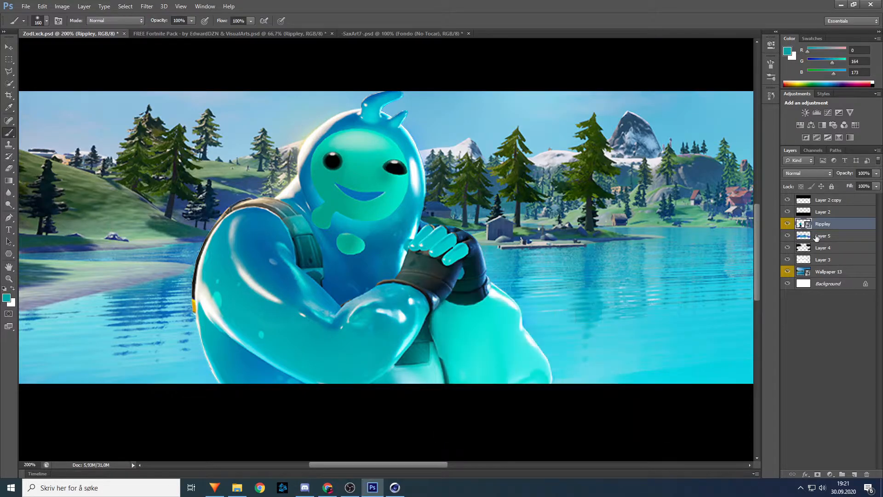
# Step: Paint a soft teal glow around Rippley on a new layer directly beneath the skin and blend it as Overlay
pyautogui.click(826, 236)
pyautogui.click(856, 474)
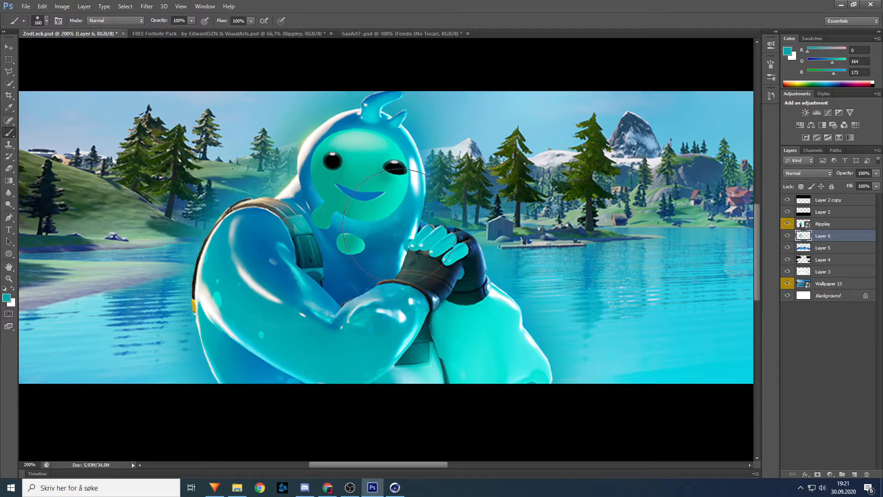
pyautogui.click(826, 173)
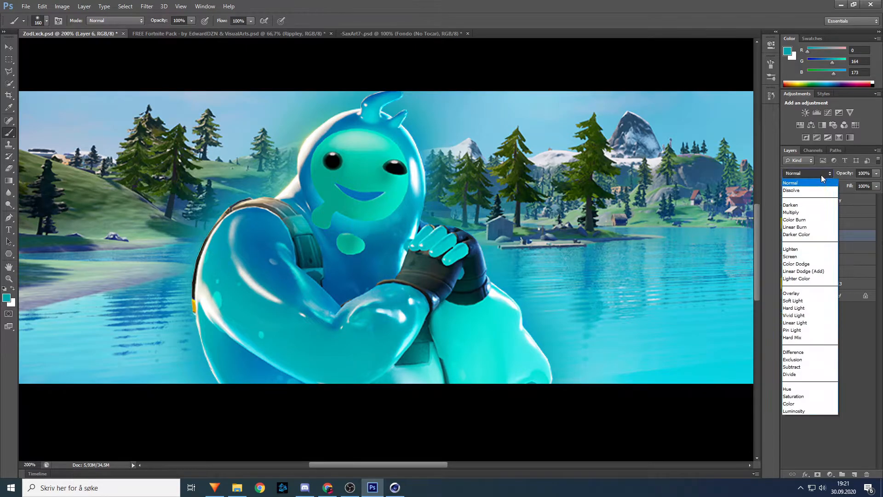
pyautogui.click(808, 295)
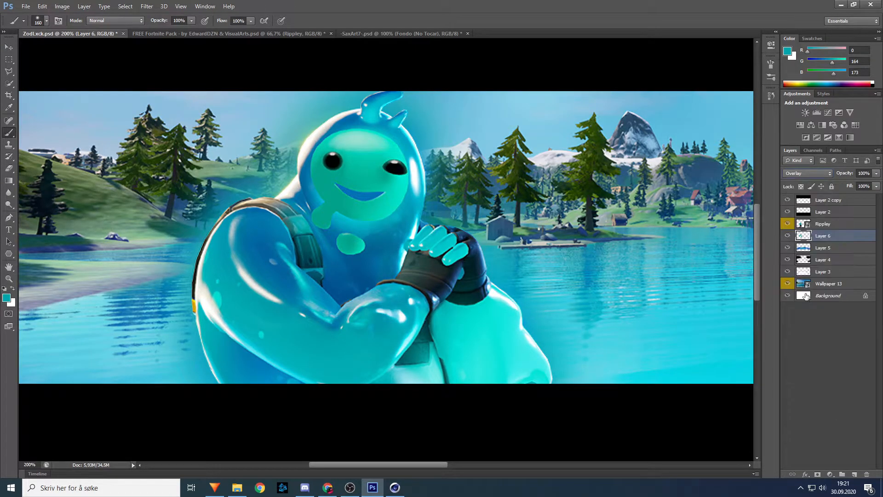
# Step: Set the foreground colour to white and brush light around Rippley's outline on the Overlay layer beneath the skin
pyautogui.click(10, 299)
pyautogui.click(419, 304)
pyautogui.click(655, 301)
pyautogui.press('b')
pyautogui.moveTo(235, 257)
pyautogui.mouseDown()
pyautogui.moveTo(309, 214)
pyautogui.moveTo(361, 147)
pyautogui.moveTo(391, 153)
pyautogui.mouseUp()
pyautogui.moveTo(425, 263)
pyautogui.mouseDown()
pyautogui.moveTo(503, 365)
pyautogui.moveTo(516, 400)
pyautogui.mouseUp()
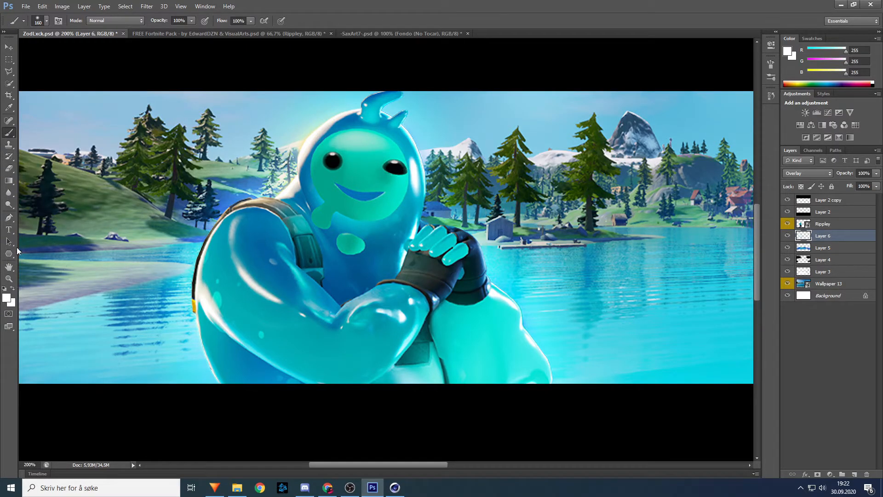
# Step: Set the foreground colour to black and paint a soft shadow beside Rippley's gloved hands on a new layer beneath the skin
pyautogui.click(6, 297)
pyautogui.moveTo(551, 366); pyautogui.dragTo(580, 425)
pyautogui.click(658, 301)
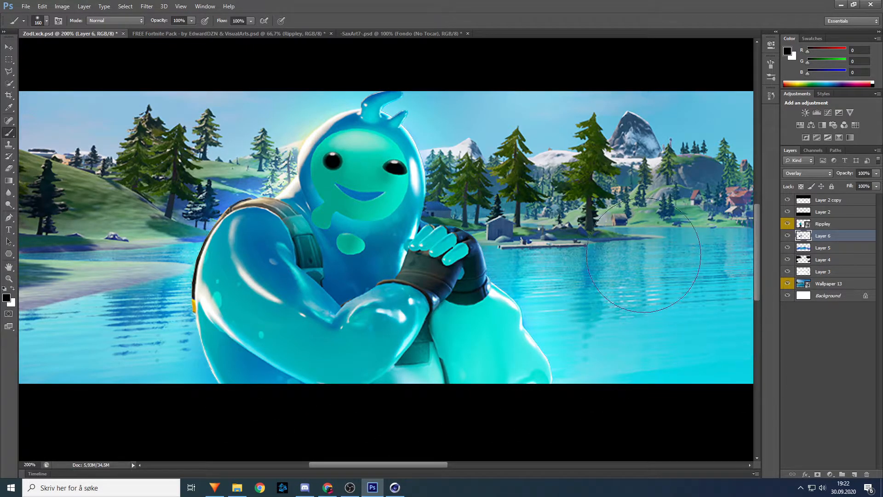
pyautogui.click(856, 476)
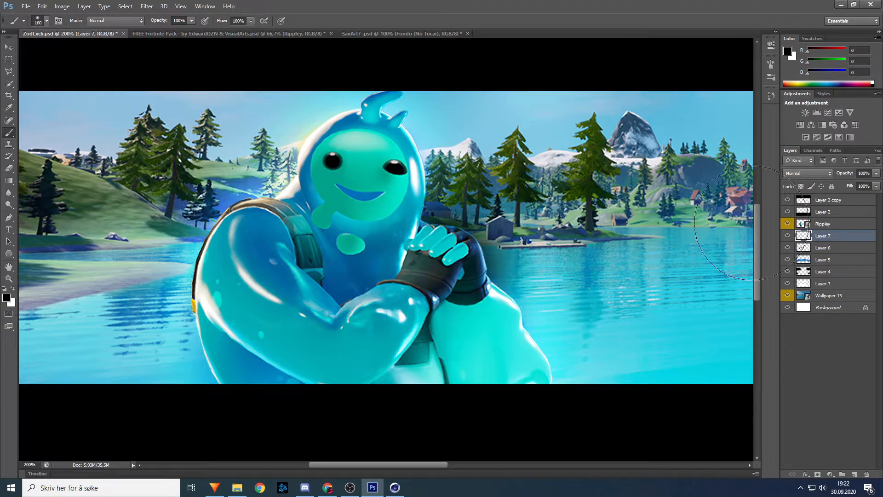
pyautogui.scroll(-1, 324, 246)
pyautogui.scroll(1, 324, 246)
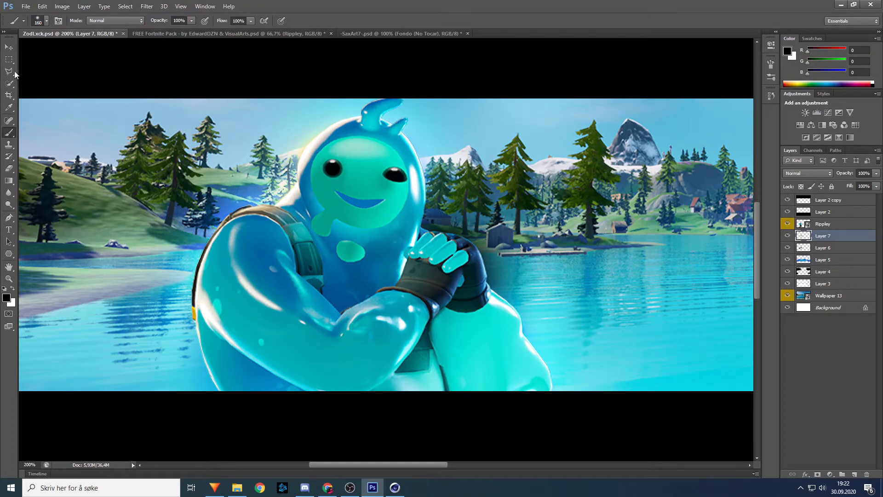
# Step: Set the Brush tool's foreground colour to near-white, RGB 251, 251, 251
pyautogui.click(9, 48)
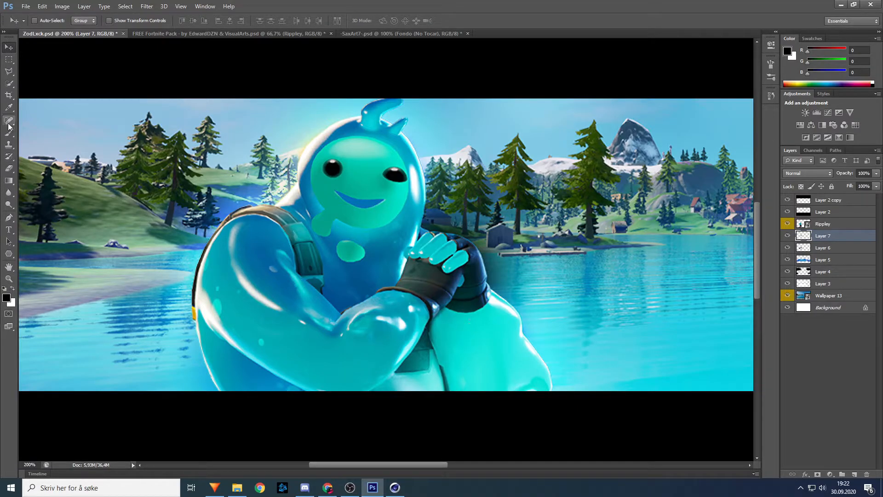
pyautogui.click(10, 145)
pyautogui.click(9, 133)
pyautogui.click(7, 298)
pyautogui.click(423, 311)
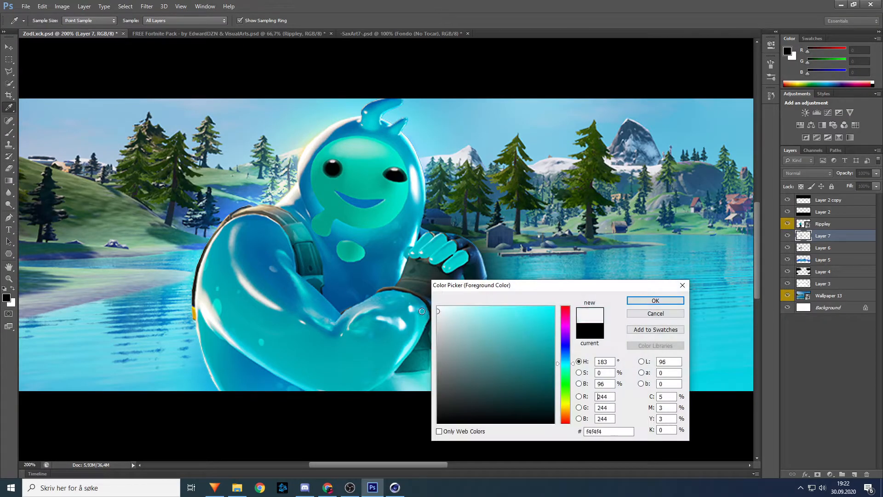
pyautogui.click(628, 301)
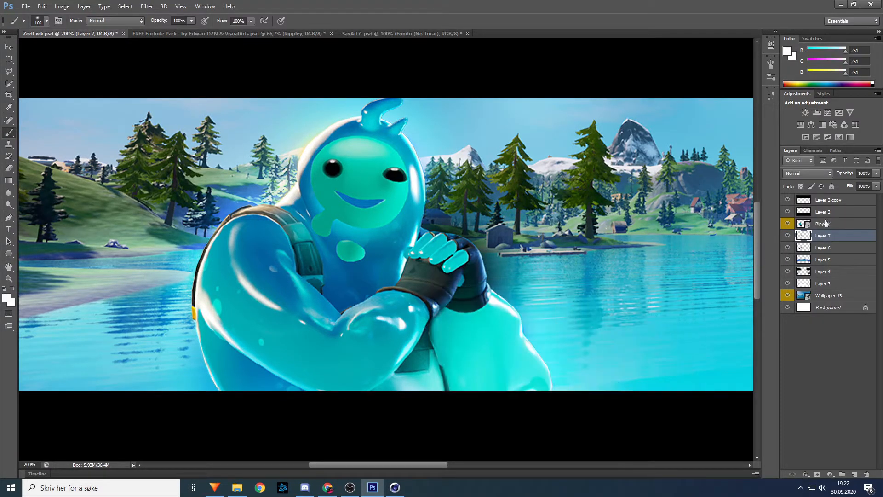
# Step: Paint white highlights along Rippley's head and shoulder edges on a new layer clipped to the skin
pyautogui.click(823, 225)
pyautogui.click(854, 475)
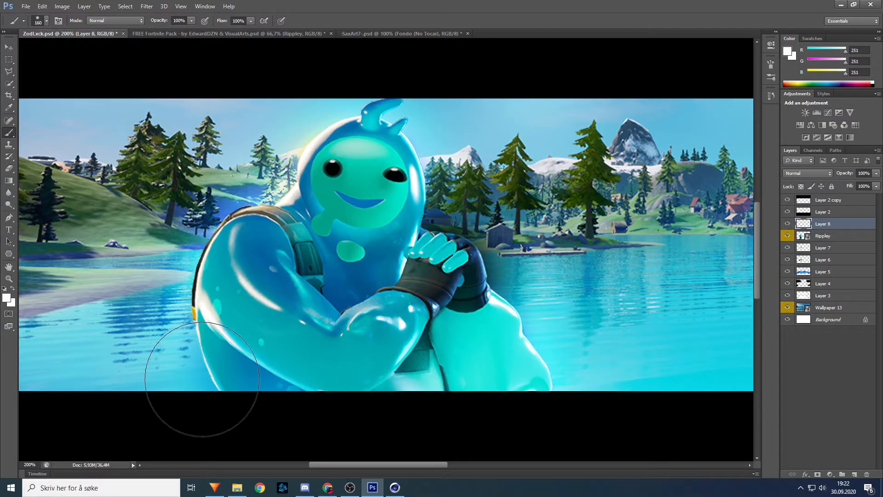
pyautogui.moveTo(335, 109); pyautogui.dragTo(238, 168)
pyautogui.moveTo(462, 159); pyautogui.dragTo(483, 196)
pyautogui.rightClick(833, 226)
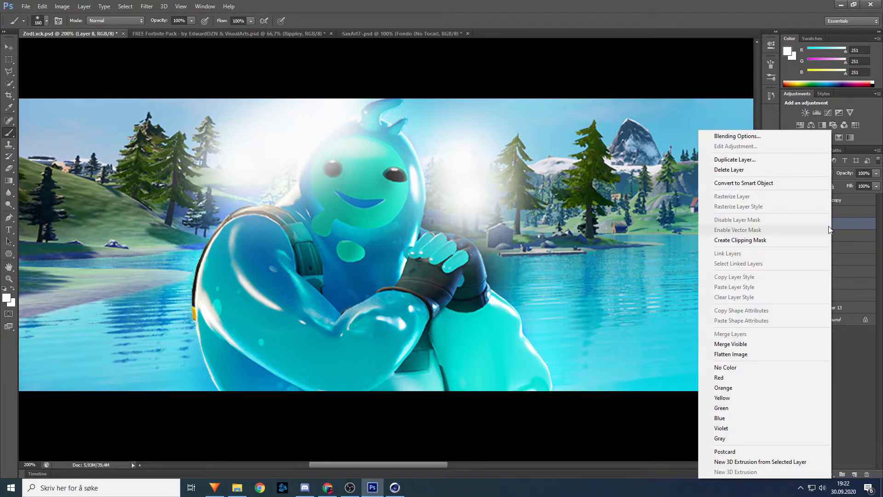
pyautogui.click(758, 239)
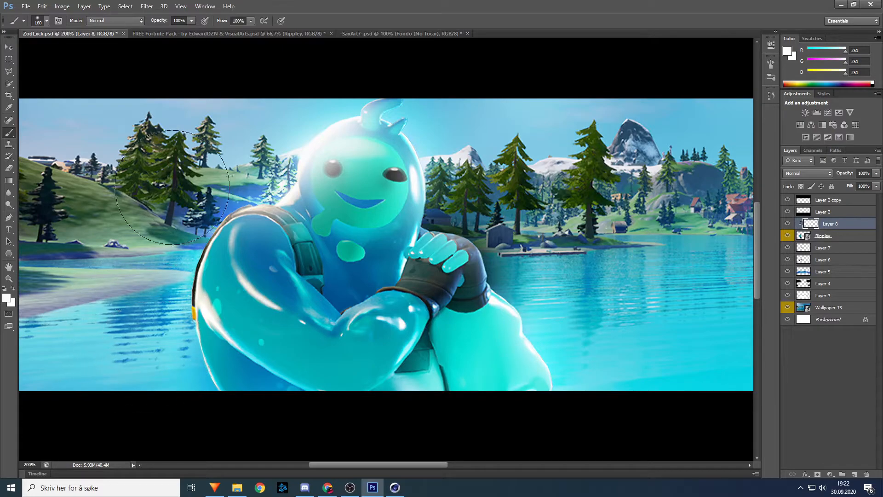
pyautogui.moveTo(201, 194); pyautogui.dragTo(208, 257)
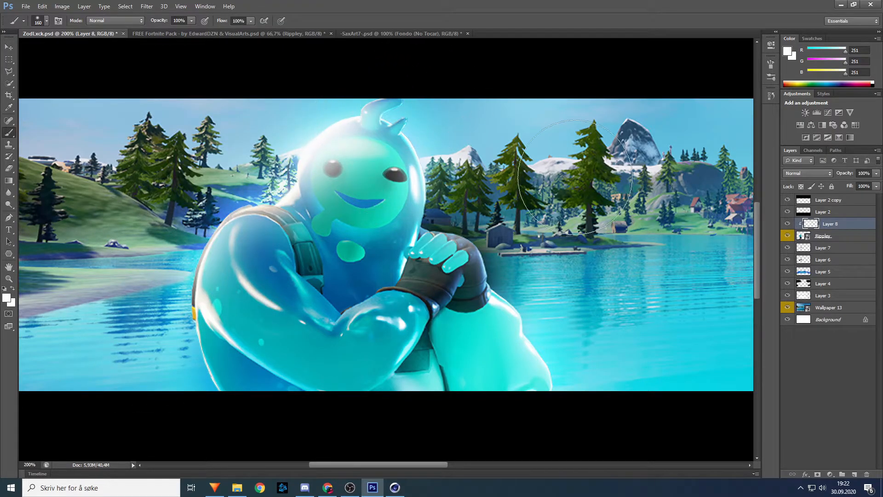
# Step: Try Overlay blending on the clipped highlight layer and compare the skin with and without it
pyautogui.click(808, 173)
pyautogui.click(814, 295)
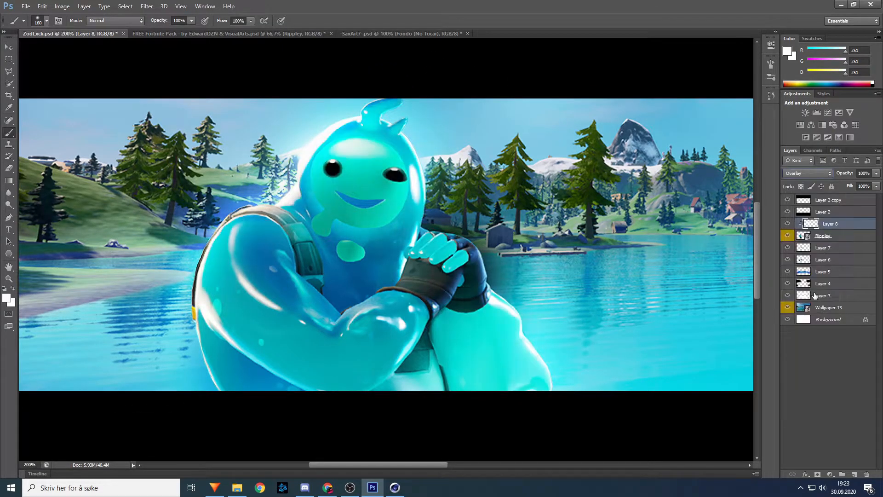
pyautogui.click(787, 224)
pyautogui.click(787, 224)
pyautogui.click(787, 224)
pyautogui.click(788, 224)
# Step: Set the clipped highlight layer's blend mode to Soft Light and compare the skin with and without it
pyautogui.click(821, 173)
pyautogui.click(815, 301)
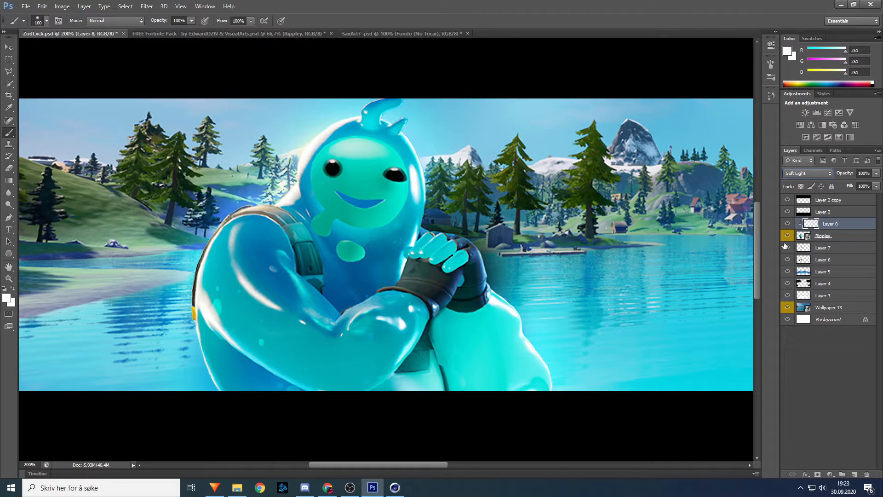
pyautogui.click(788, 224)
pyautogui.click(788, 224)
pyautogui.click(192, 332)
# Step: Set the foreground colour to black, 000000, and add a new layer clipped to Rippley above the highlight layer
pyautogui.click(7, 297)
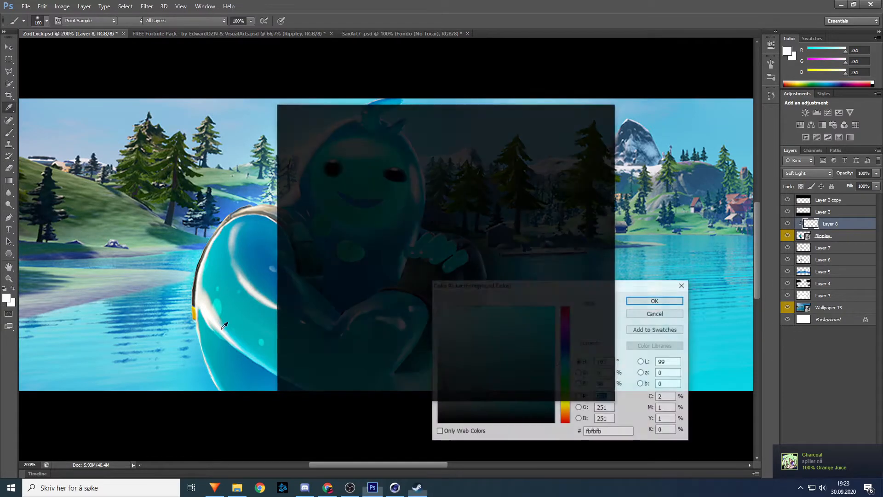
pyautogui.moveTo(499, 354); pyautogui.dragTo(555, 438)
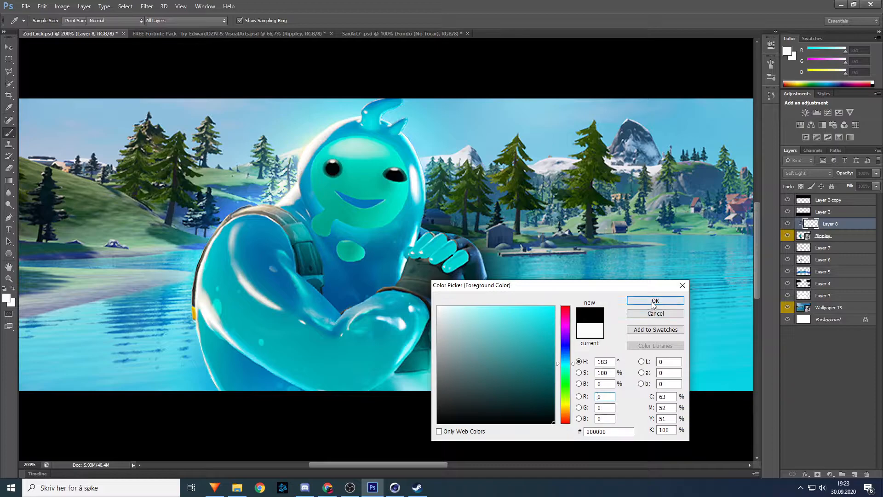
pyautogui.click(654, 301)
pyautogui.hotkey('ctrl', 'shift', 'alt', 'n')
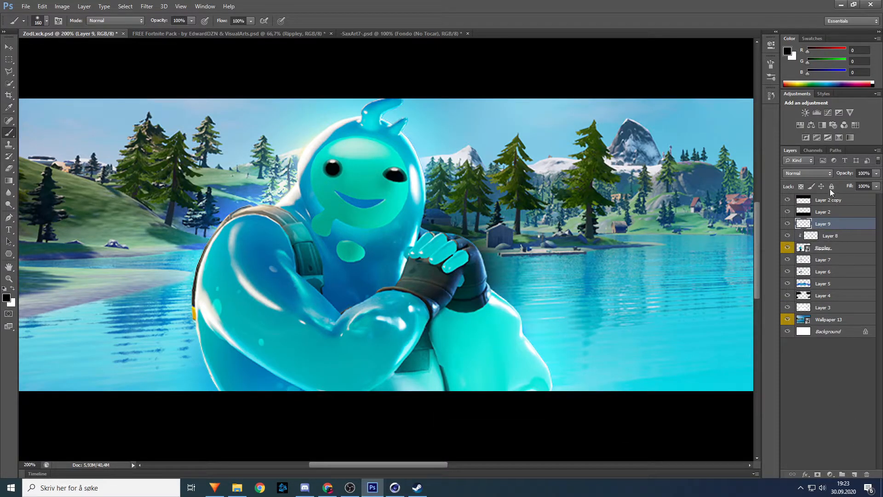
pyautogui.rightClick(818, 224)
pyautogui.click(759, 240)
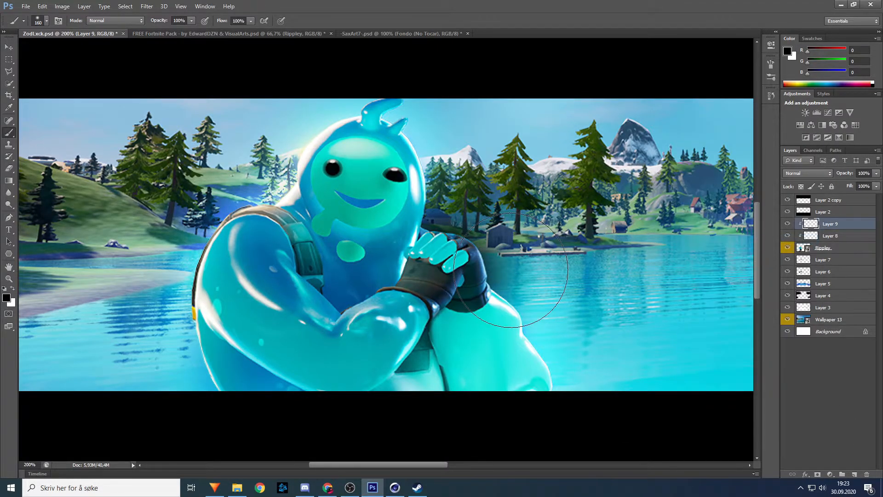
# Step: Paint black shading along Rippley's lower and side edges and blend the clipped layer as Soft Light
pyautogui.moveTo(498, 201)
pyautogui.mouseDown()
pyautogui.moveTo(511, 193)
pyautogui.moveTo(465, 257)
pyautogui.moveTo(506, 220)
pyautogui.moveTo(501, 239)
pyautogui.mouseUp()
pyautogui.moveTo(153, 374)
pyautogui.mouseDown()
pyautogui.moveTo(186, 421)
pyautogui.moveTo(157, 350)
pyautogui.moveTo(161, 385)
pyautogui.moveTo(201, 439)
pyautogui.mouseUp()
pyautogui.moveTo(422, 444)
pyautogui.mouseDown()
pyautogui.moveTo(453, 443)
pyautogui.moveTo(363, 434)
pyautogui.moveTo(490, 453)
pyautogui.moveTo(316, 424)
pyautogui.moveTo(534, 425)
pyautogui.mouseUp()
pyautogui.click(820, 171)
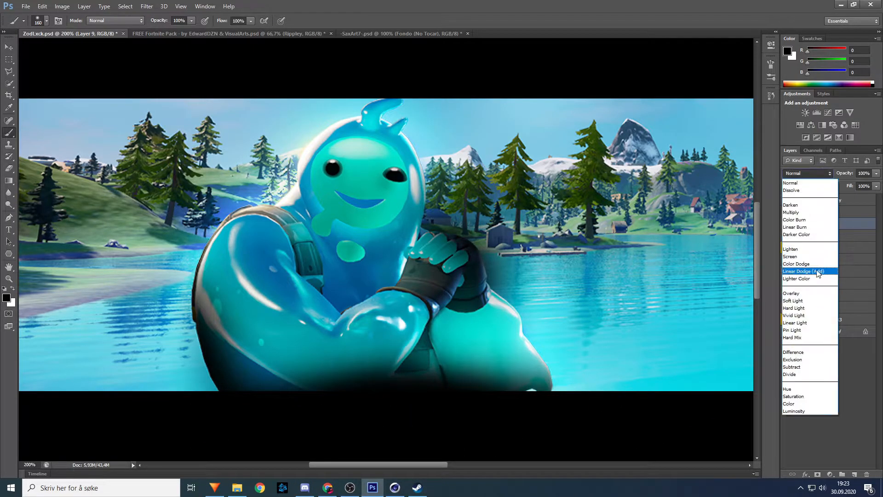
pyautogui.click(805, 301)
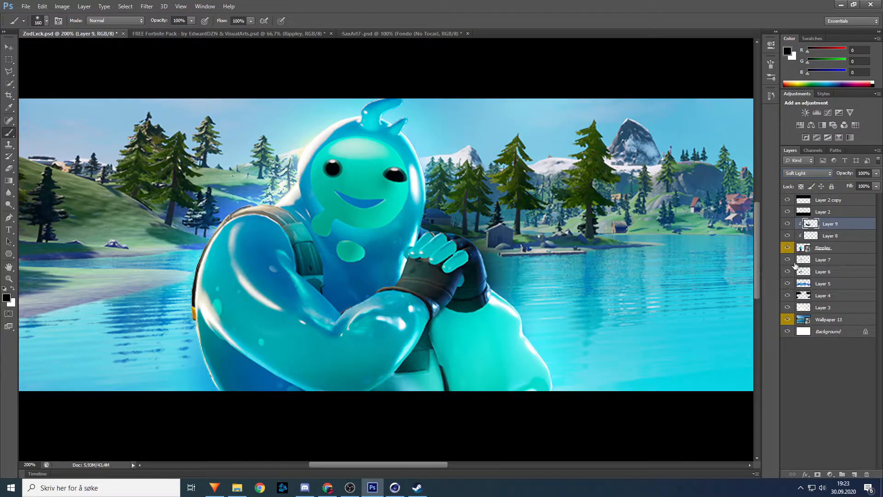
pyautogui.click(788, 223)
pyautogui.click(788, 223)
# Step: Fit the whole banner on screen to examine the shaded Rippley against the background
pyautogui.click(8, 280)
pyautogui.rightClick(458, 241)
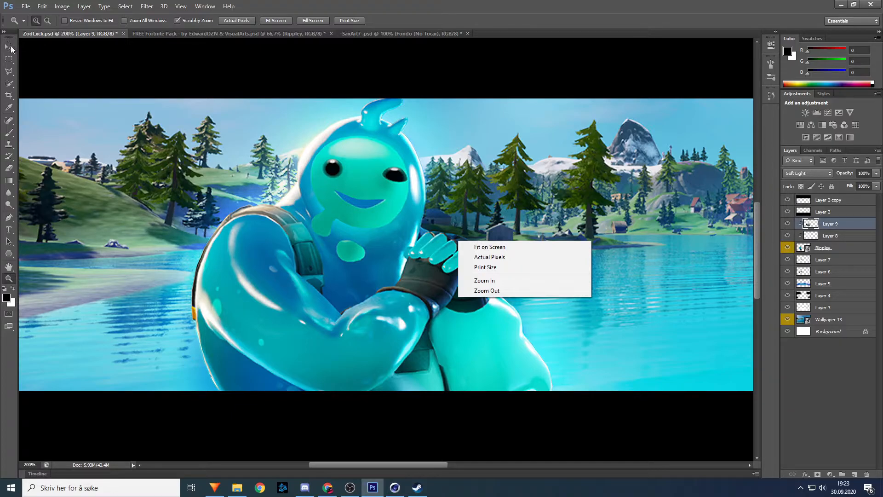
pyautogui.click(479, 247)
pyautogui.click(478, 247)
pyautogui.press('v')
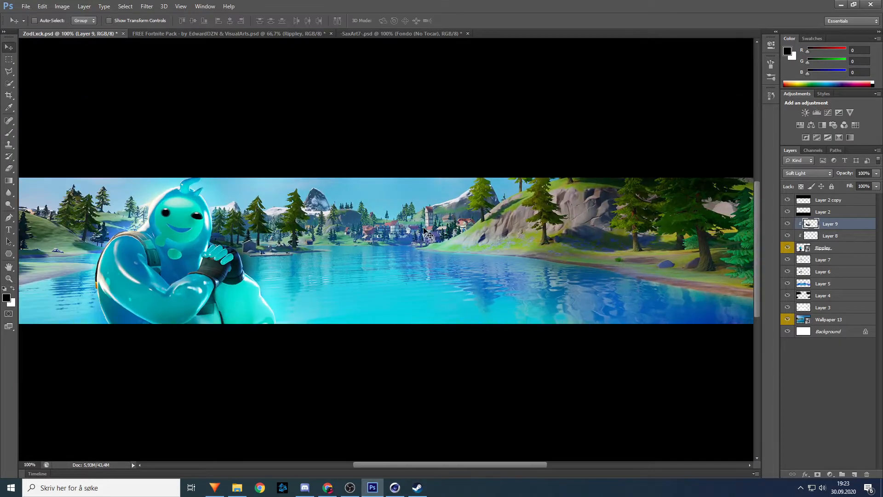
pyautogui.click(14, 278)
pyautogui.rightClick(266, 268)
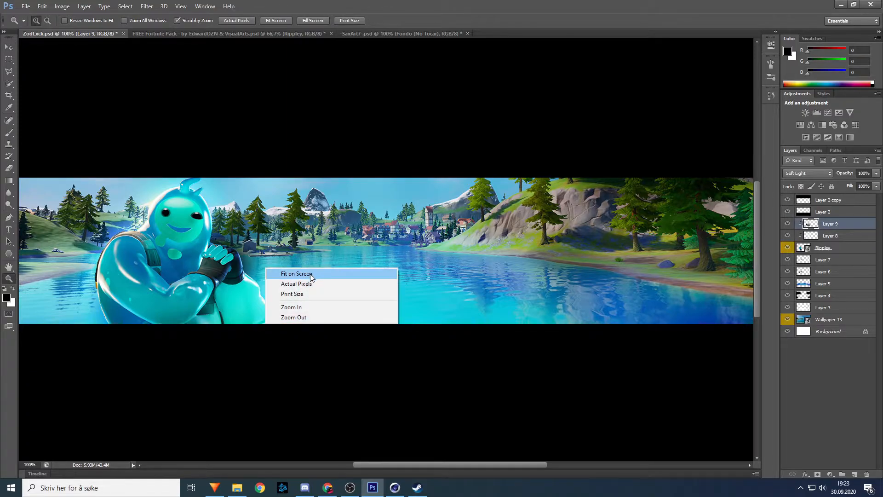
pyautogui.click(311, 274)
# Step: In the FREE Fortnite Pack document, collapse and hide the Outfits/Skins group and expand the Weapons & Items group
pyautogui.click(9, 48)
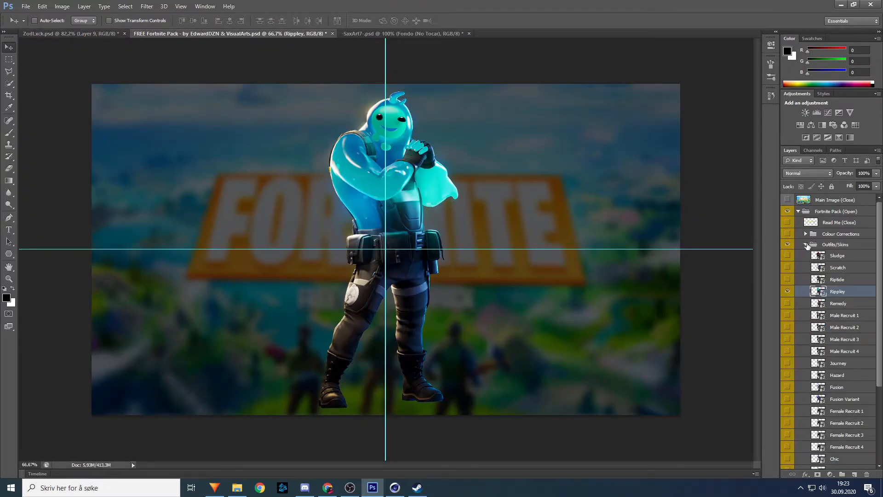
pyautogui.click(805, 244)
pyautogui.click(788, 244)
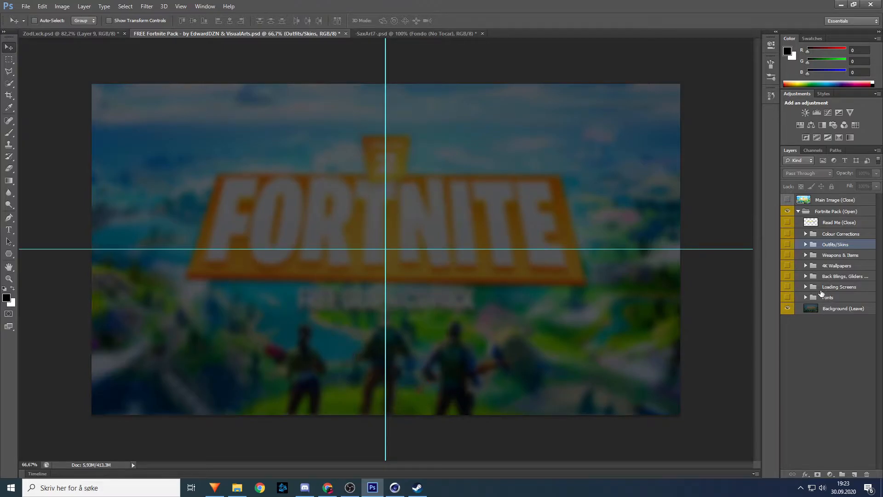
pyautogui.click(805, 255)
pyautogui.scroll(-2, 809, 299)
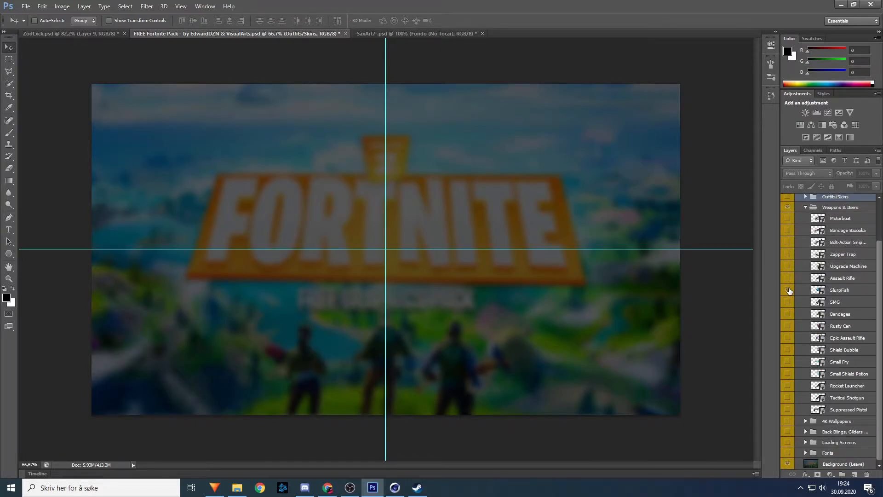
# Step: Show the SlurpFish item and copy its layer into the banner document
pyautogui.click(788, 290)
pyautogui.click(828, 290)
pyautogui.moveTo(345, 212); pyautogui.dragTo(421, 239)
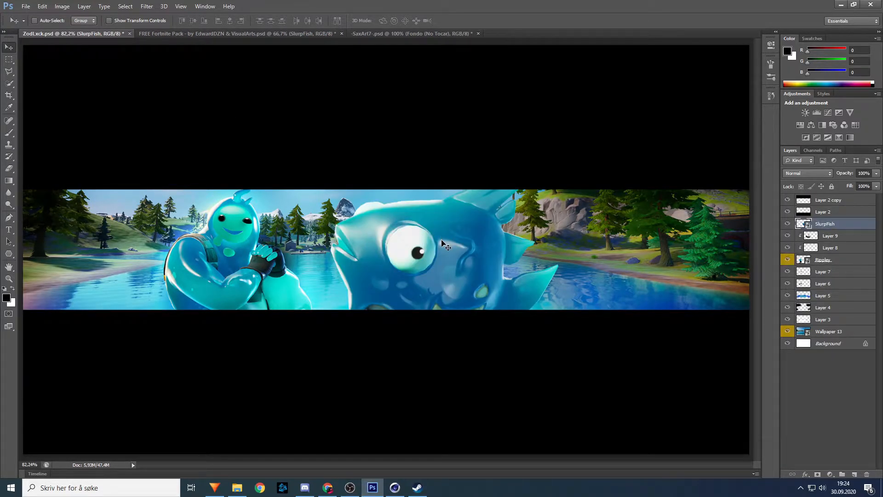
# Step: Scale the SlurpFish layer down to 9.47% and place the fish in the water near the banner's centre
pyautogui.hotkey('ctrl', 't')
pyautogui.moveTo(464, 163); pyautogui.dragTo(534, 396)
pyautogui.moveTo(142, 133); pyautogui.dragTo(413, 361)
pyautogui.moveTo(457, 383); pyautogui.dragTo(300, 122)
pyautogui.moveTo(226, 107); pyautogui.dragTo(403, 317)
pyautogui.moveTo(474, 341); pyautogui.dragTo(330, 142)
pyautogui.moveTo(256, 82); pyautogui.dragTo(448, 273)
pyautogui.moveTo(480, 304); pyautogui.dragTo(551, 247)
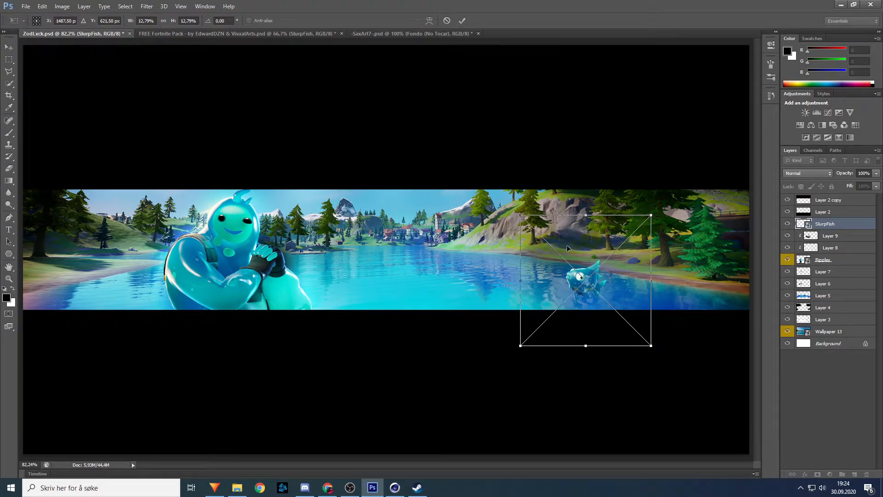
pyautogui.moveTo(520, 214); pyautogui.dragTo(409, 250)
pyautogui.press('Return')
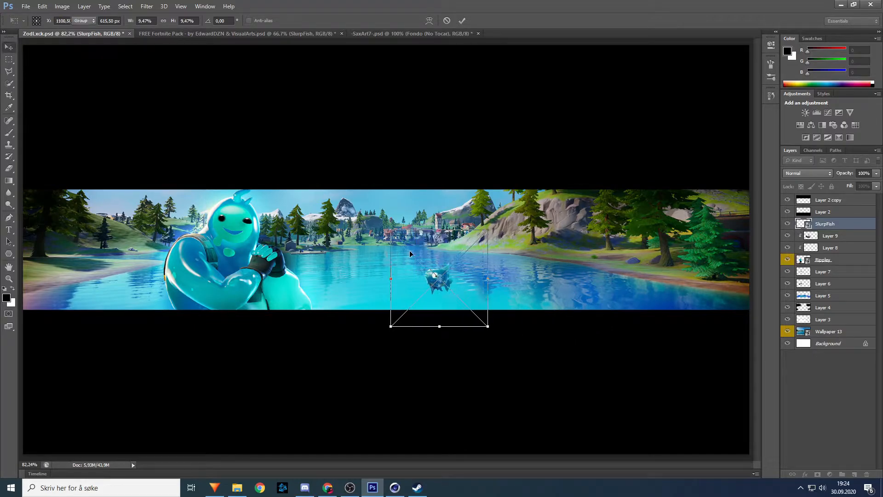
# Step: Add a new layer above SlurpFish and sample the cyan water beside the fish (RGB 8, 202, 223) as the brush color
pyautogui.click(9, 132)
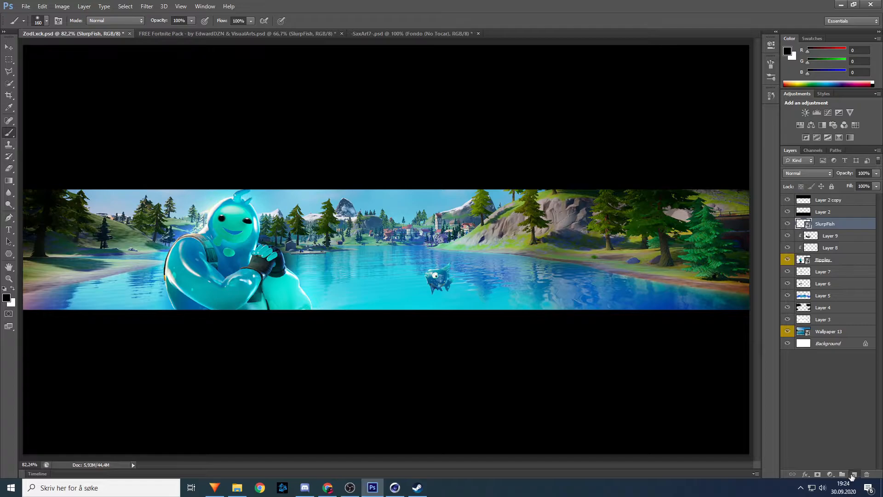
pyautogui.click(852, 475)
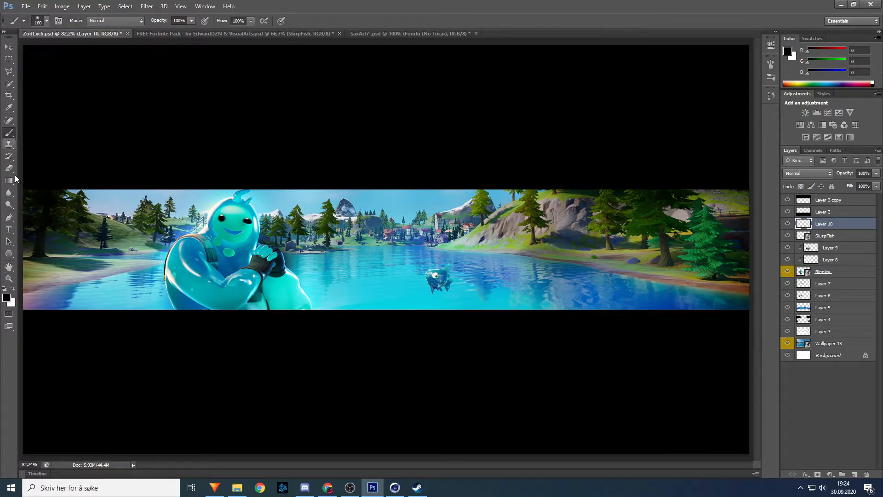
pyautogui.click(7, 296)
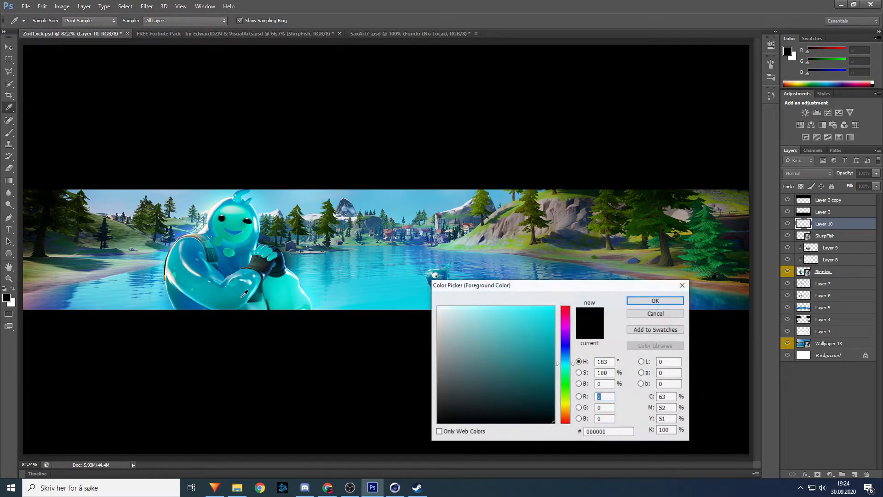
pyautogui.click(426, 285)
pyautogui.click(656, 300)
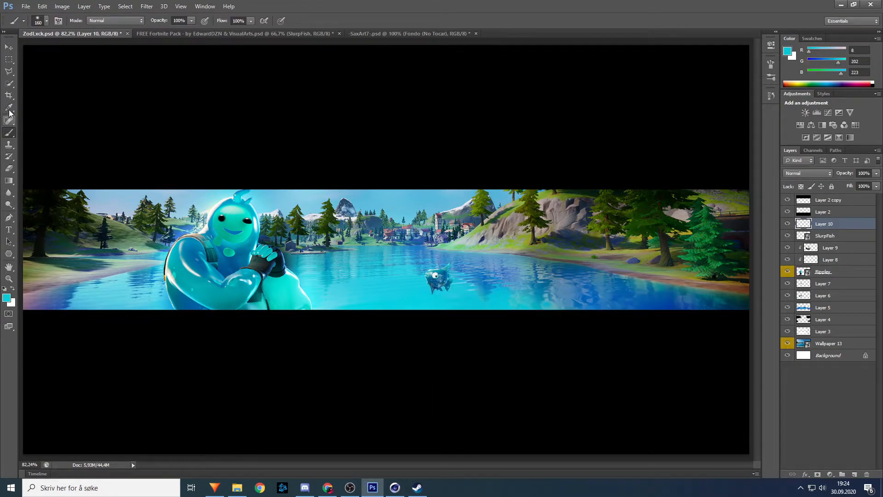
pyautogui.click(47, 21)
pyautogui.moveTo(62, 47); pyautogui.dragTo(62, 47)
pyautogui.click(48, 22)
pyautogui.moveTo(424, 302)
pyautogui.mouseDown()
pyautogui.moveTo(458, 301)
pyautogui.moveTo(426, 298)
pyautogui.moveTo(450, 299)
pyautogui.moveTo(474, 322)
pyautogui.moveTo(427, 315)
pyautogui.moveTo(436, 301)
pyautogui.mouseUp()
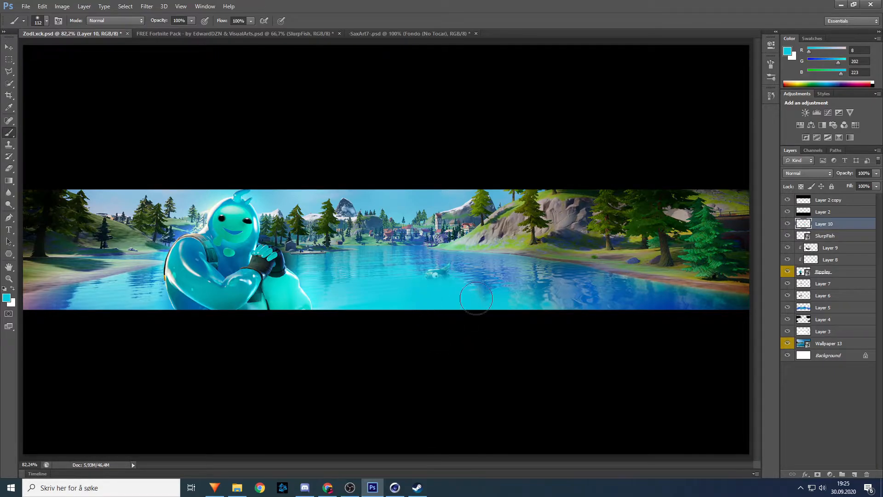
pyautogui.click(771, 95)
pyautogui.click(701, 303)
pyautogui.click(770, 95)
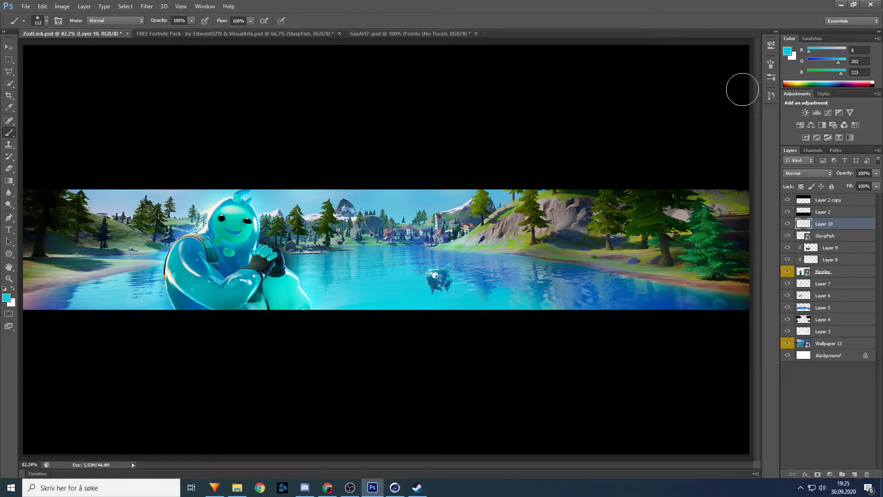
# Step: Paint the water color over the SlurpFish's lower half with a soft 77 px brush so only its top shows
pyautogui.click(38, 20)
pyautogui.moveTo(51, 48); pyautogui.dragTo(48, 47)
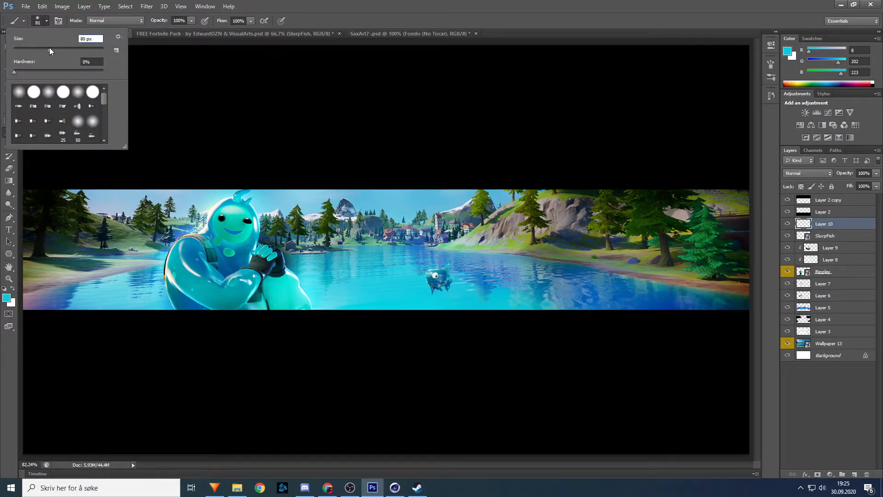
pyautogui.moveTo(421, 299)
pyautogui.mouseDown()
pyautogui.moveTo(458, 294)
pyautogui.moveTo(423, 291)
pyautogui.mouseUp()
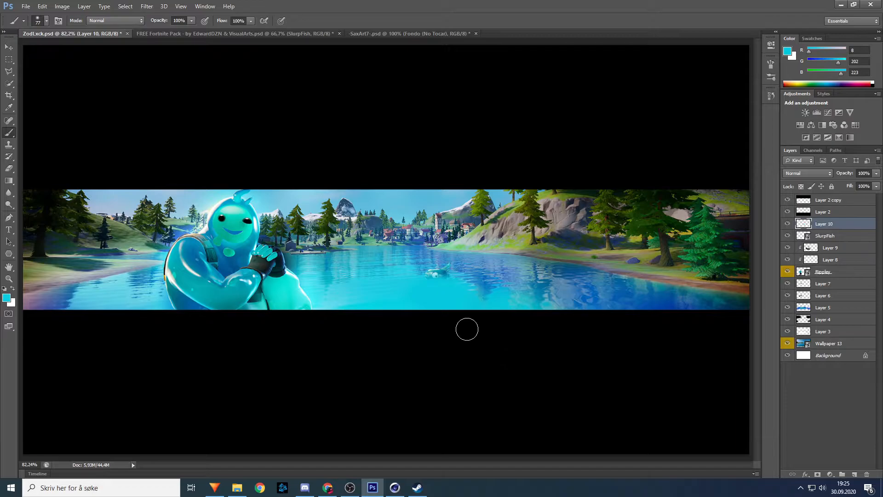
pyautogui.press('v')
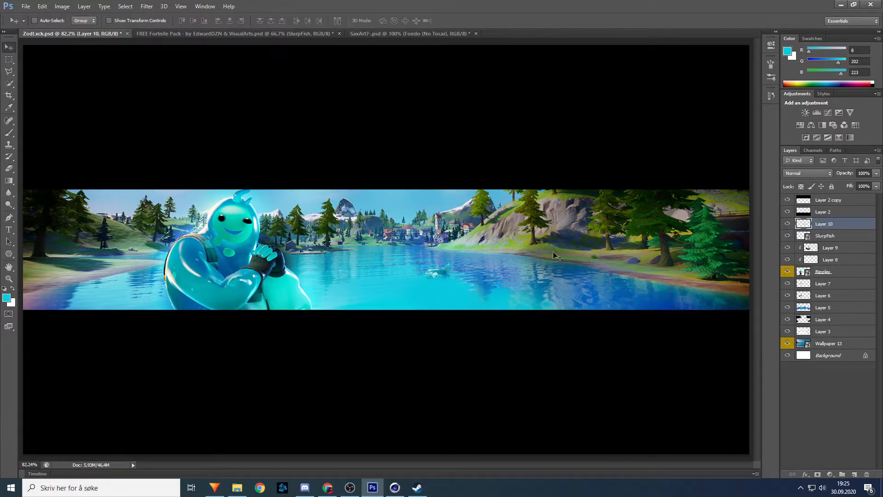
# Step: Duplicate the SlurpFish layer, flip one fish horizontally, scale it to 6.89% and place it elsewhere in the lake
pyautogui.click(828, 236)
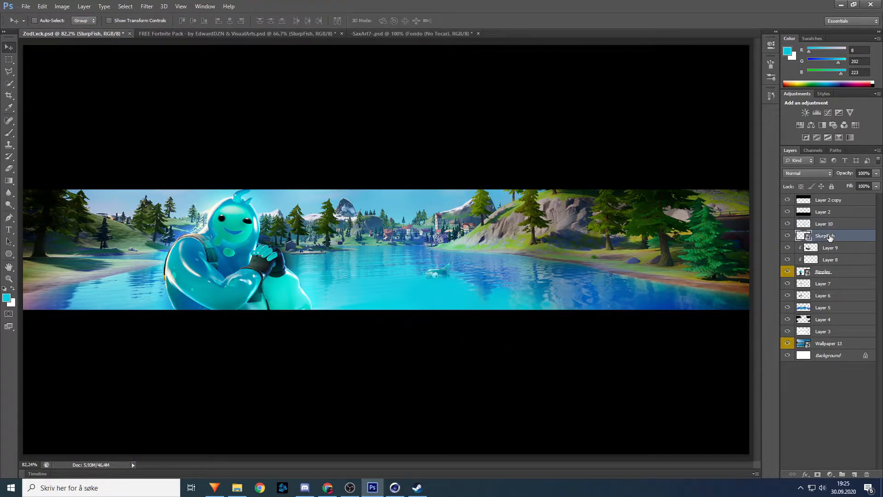
pyautogui.hotkey('ctrl', 'j')
pyautogui.click(814, 248)
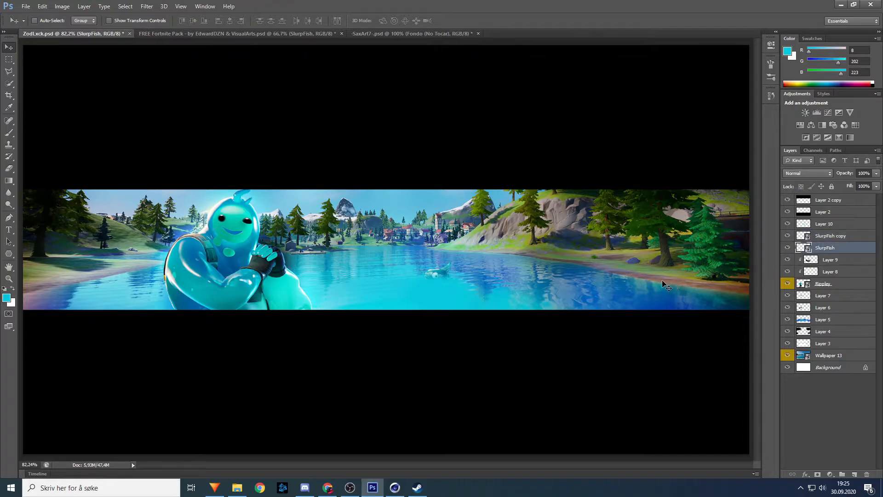
pyautogui.hotkey('ctrl', 't')
pyautogui.moveTo(443, 272); pyautogui.dragTo(371, 260)
pyautogui.rightClick(363, 265)
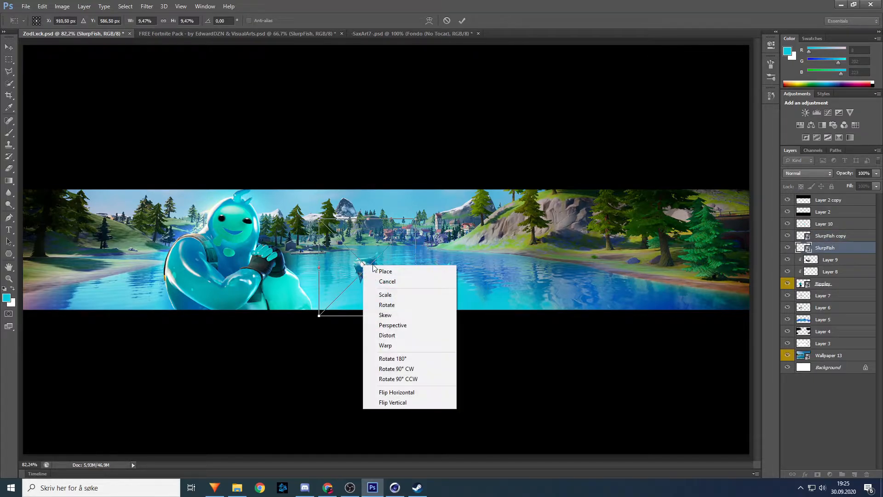
pyautogui.click(397, 392)
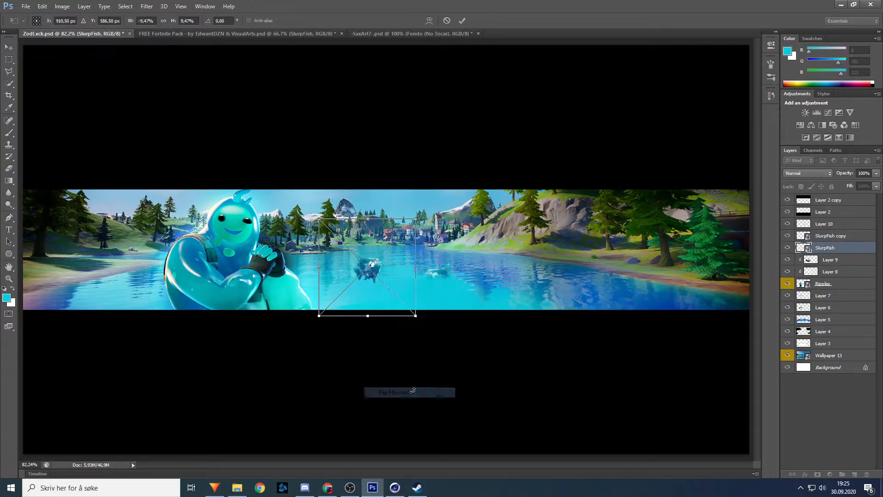
pyautogui.moveTo(417, 220); pyautogui.dragTo(500, 250)
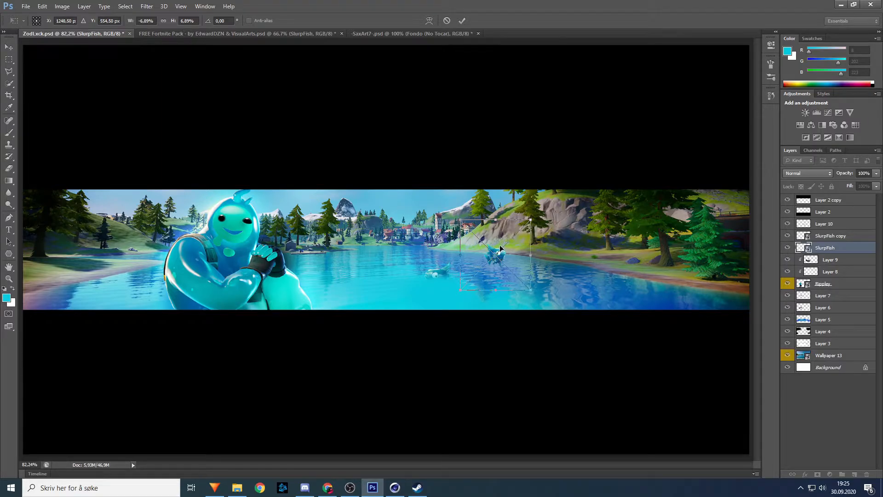
pyautogui.press('Return')
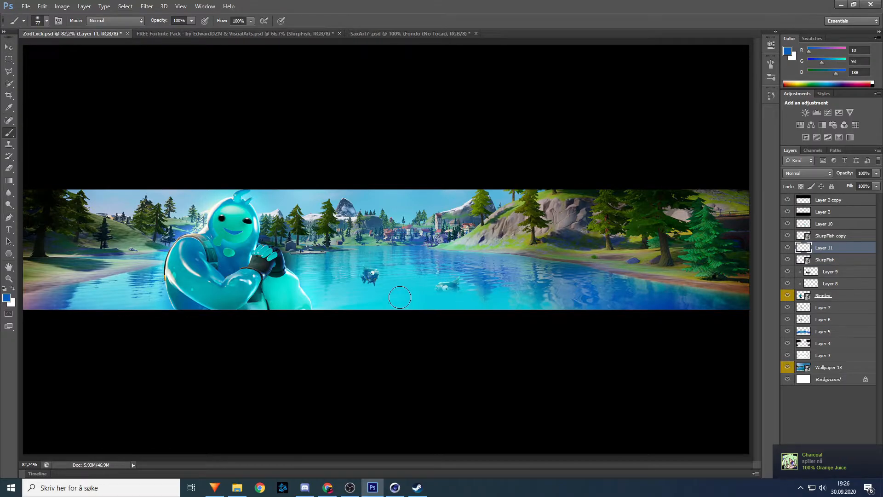
# Step: On Layer 11, paint sampled water cyan (RGB 26, 204, 225) over the lower half of the smaller fish
pyautogui.moveTo(388, 294); pyautogui.dragTo(374, 290)
pyautogui.hotkey('ctrl', 'z')
pyautogui.click(7, 298)
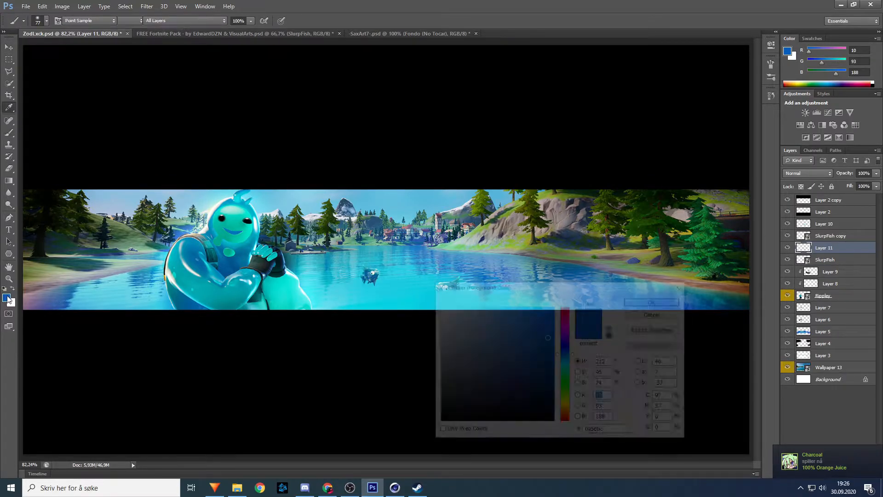
pyautogui.click(366, 284)
pyautogui.click(656, 301)
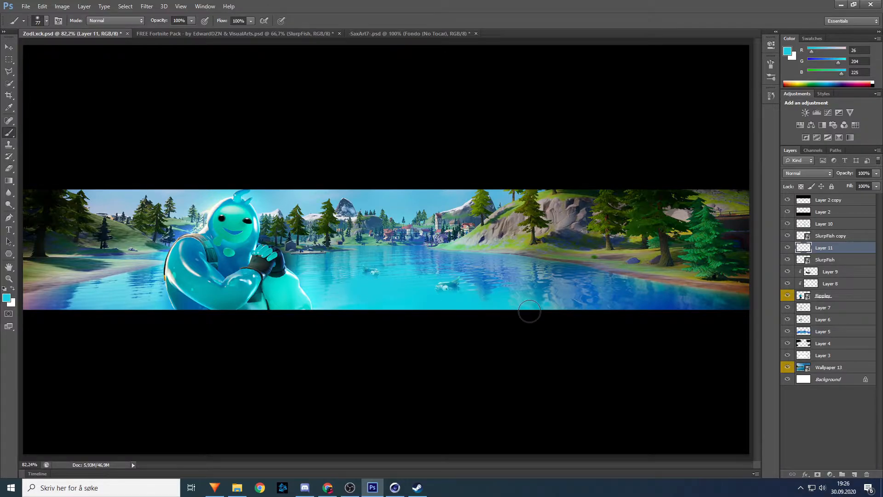
pyautogui.click(7, 47)
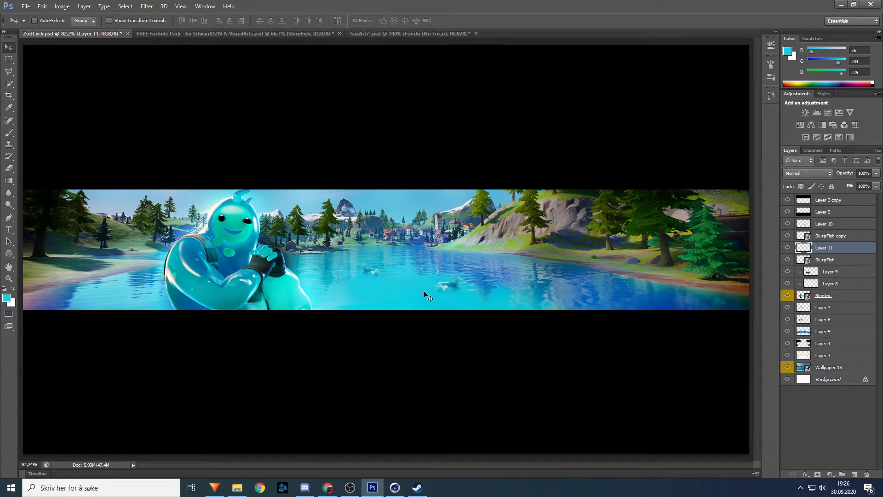
# Step: In the FREE Fortnite Pack document, preview the weapons and items, show Bandages and copy its layer into the banner document
pyautogui.click(273, 33)
pyautogui.click(790, 337)
pyautogui.click(789, 351)
pyautogui.click(790, 352)
pyautogui.click(787, 362)
pyautogui.click(787, 362)
pyautogui.scroll(-1, 797, 373)
pyautogui.click(787, 327)
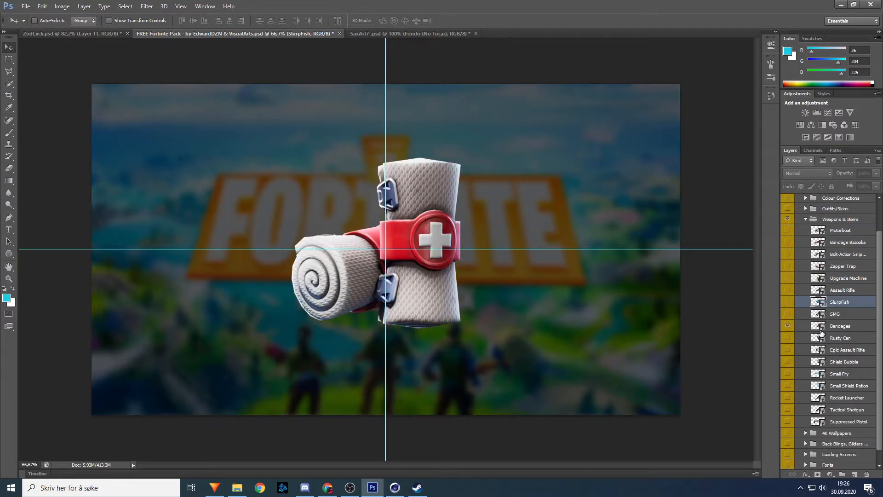
pyautogui.click(820, 328)
pyautogui.moveTo(391, 194); pyautogui.dragTo(289, 387)
# Step: Scale the Bandages layer down to 24.84% and move it over Rippley
pyautogui.hotkey('ctrl', 't')
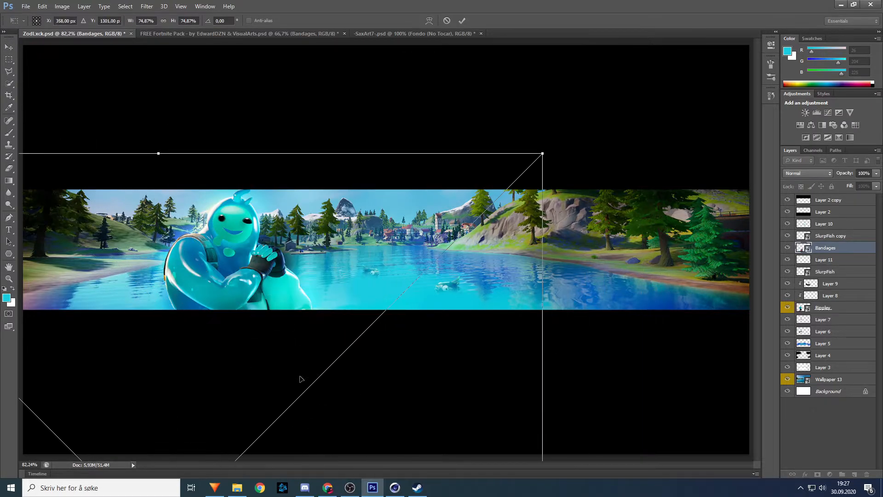
pyautogui.moveTo(543, 152); pyautogui.dragTo(287, 288)
pyautogui.moveTo(245, 339); pyautogui.dragTo(343, 144)
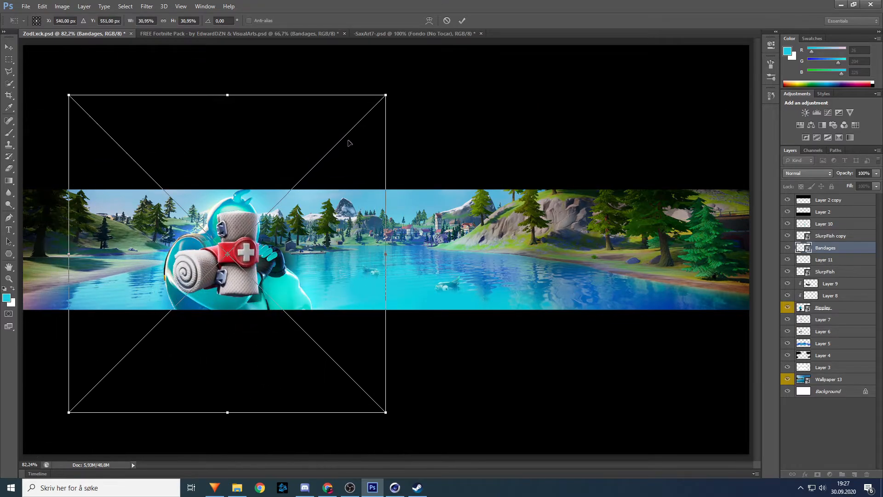
pyautogui.moveTo(385, 93); pyautogui.dragTo(351, 133)
pyautogui.moveTo(308, 200); pyautogui.dragTo(261, 218)
# Step: Tilt the bandages counterclockwise beside Rippley's lower-left arm and move their layer directly beneath the Rippley layer
pyautogui.moveTo(309, 151); pyautogui.dragTo(221, 99)
pyautogui.moveTo(198, 145); pyautogui.dragTo(174, 172)
pyautogui.moveTo(178, 111); pyautogui.dragTo(167, 170)
pyautogui.moveTo(163, 215); pyautogui.dragTo(177, 180)
pyautogui.moveTo(181, 133); pyautogui.dragTo(187, 106)
pyautogui.moveTo(184, 165); pyautogui.dragTo(174, 173)
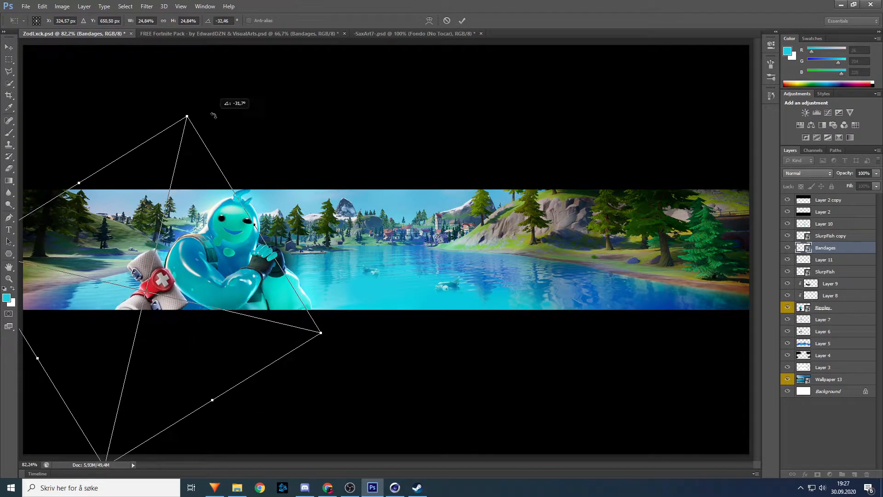
pyautogui.moveTo(202, 110); pyautogui.dragTo(252, 136)
pyautogui.press('Return')
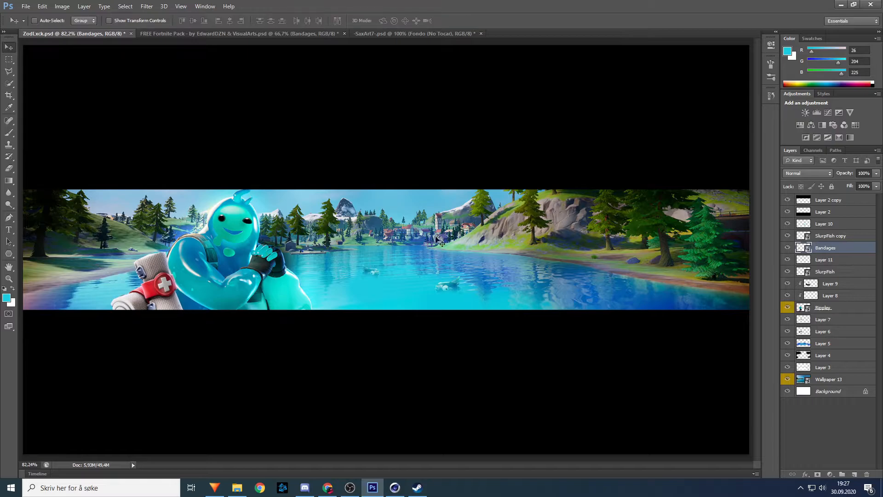
pyautogui.moveTo(841, 248); pyautogui.dragTo(839, 312)
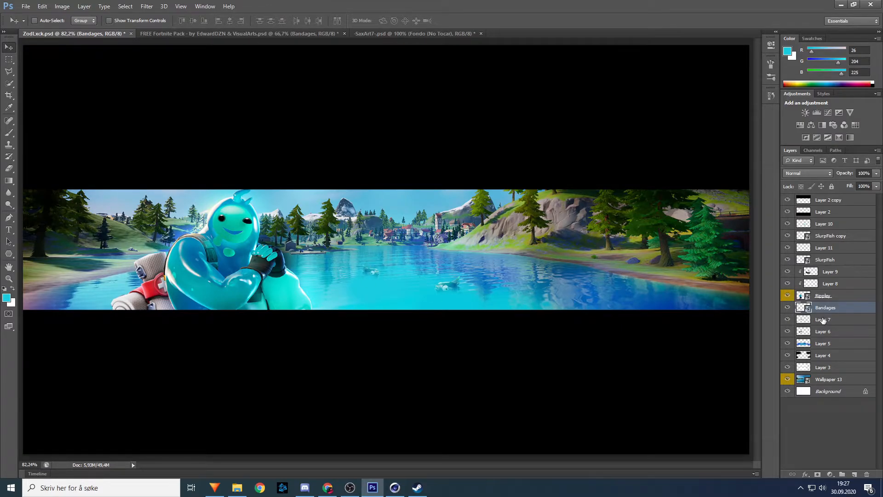
# Step: Add a Hue/Saturation adjustment clipped to the Bandages layer and set its hue to -150 to turn the red strap blue
pyautogui.click(830, 474)
pyautogui.click(829, 477)
pyautogui.click(829, 474)
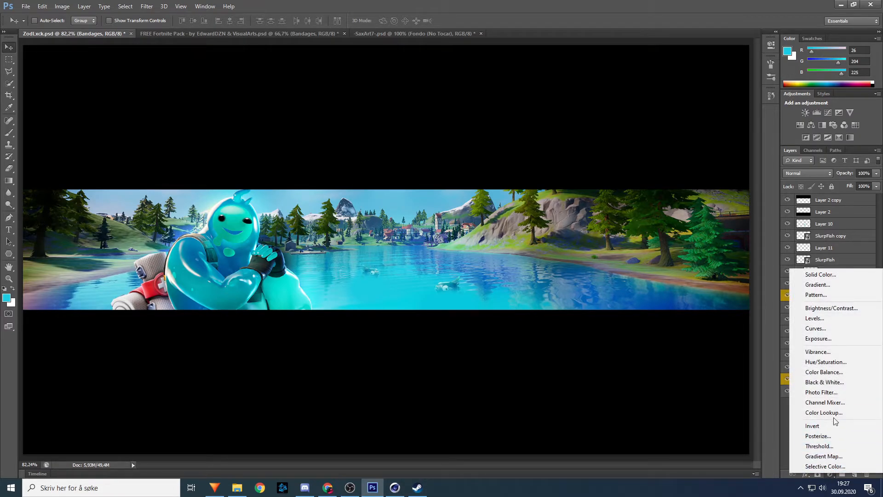
pyautogui.click(839, 362)
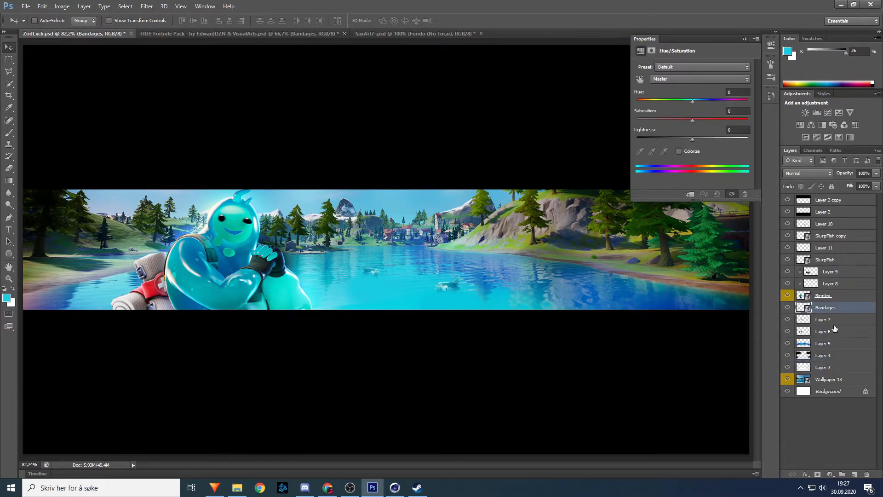
pyautogui.rightClick(838, 310)
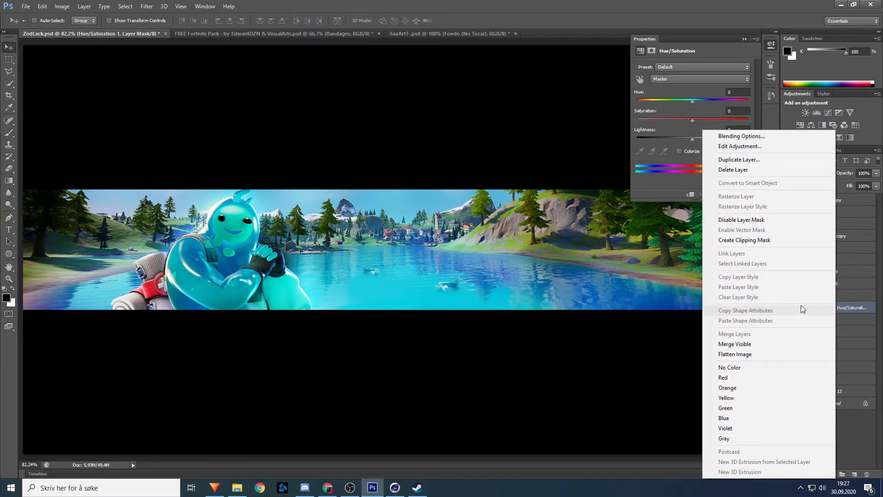
pyautogui.click(761, 240)
pyautogui.moveTo(692, 99); pyautogui.dragTo(645, 106)
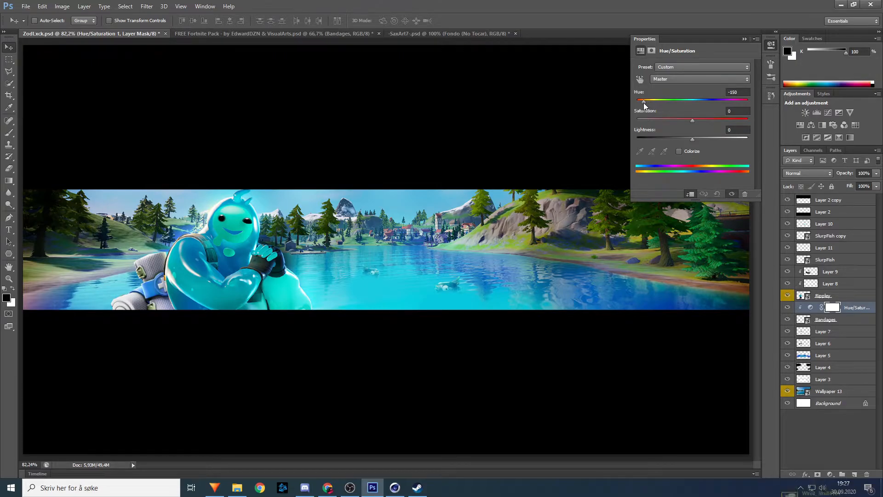
pyautogui.click(744, 39)
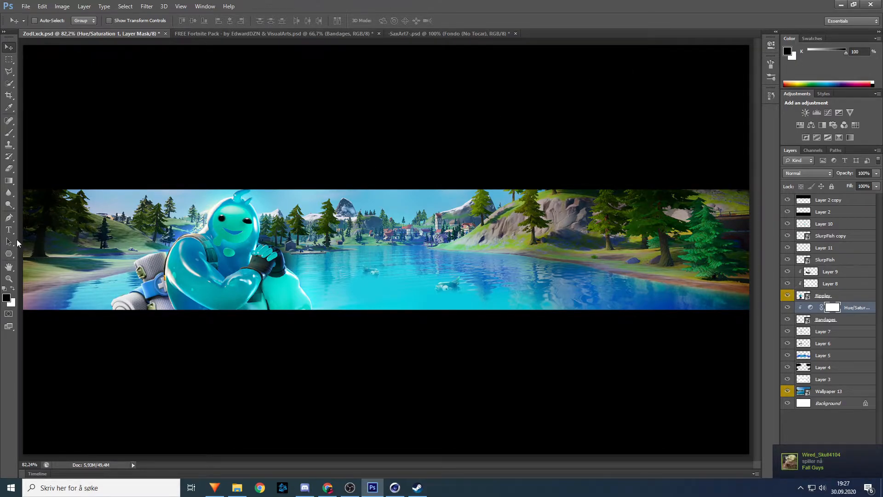
# Step: Add a new empty layer directly beneath the Rippley layer, above the bandages' Hue/Saturation adjustment
pyautogui.click(9, 204)
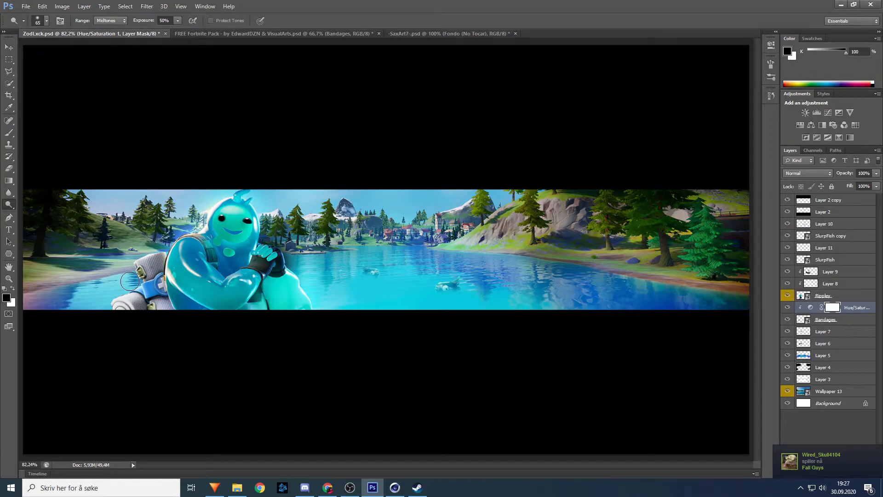
pyautogui.press('z')
pyautogui.click(131, 292)
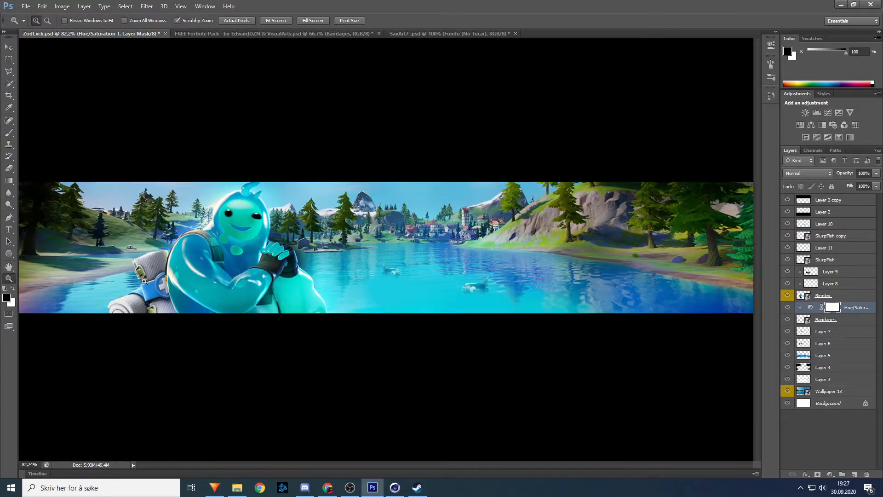
pyautogui.click(229, 272)
pyautogui.click(835, 302)
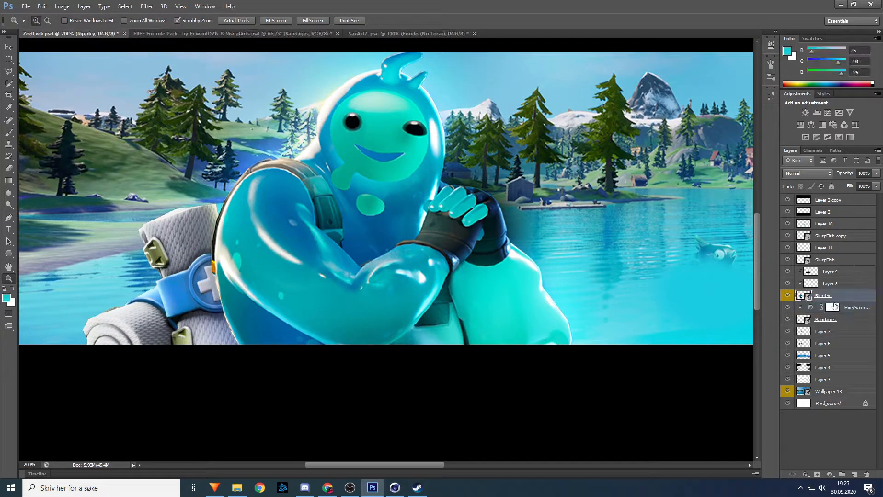
pyautogui.keyDown('ctrl'); pyautogui.click(853, 474); pyautogui.keyUp('ctrl')
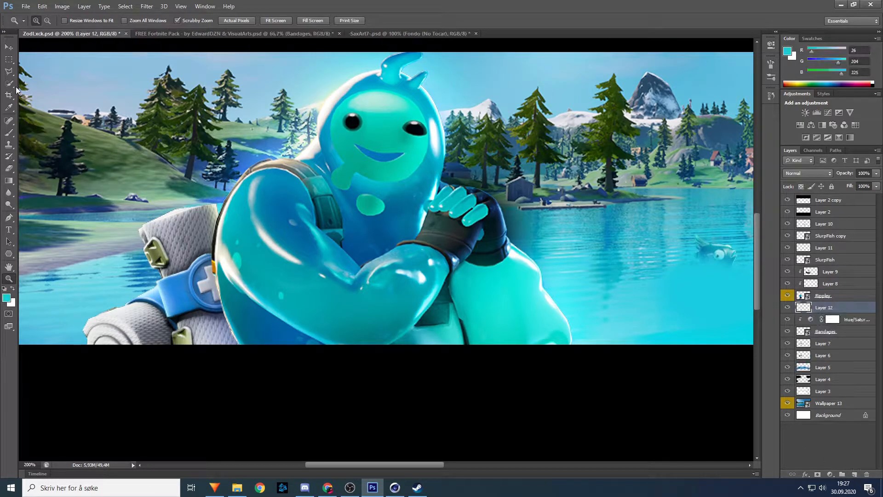
# Step: Paint soft cyan with the 77 px brush over the bandages' blue strap on Layer 12
pyautogui.click(9, 133)
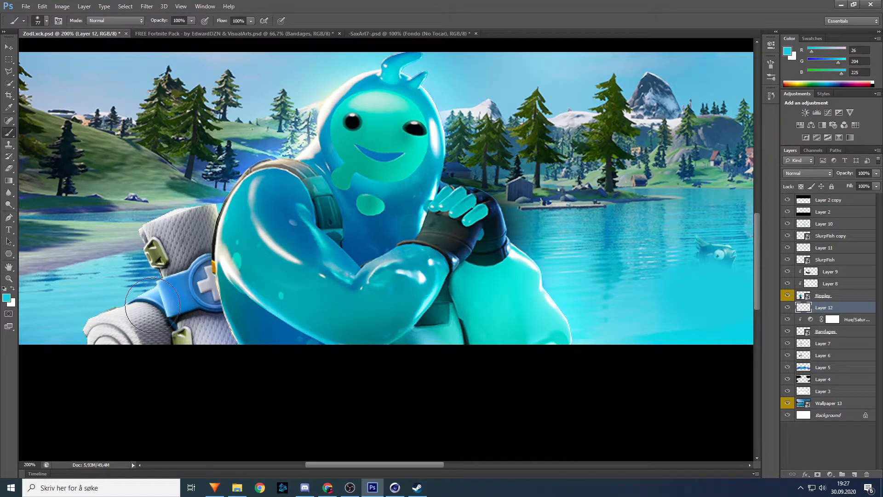
pyautogui.click(171, 295)
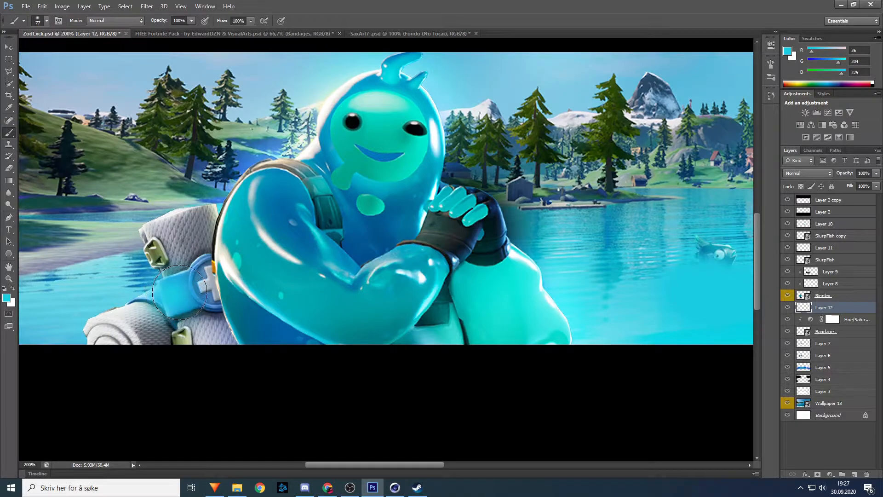
pyautogui.click(179, 293)
# Step: Set Layer 12 to Color Dodge at 88% opacity and add another cyan dab over the strap's cross emblem
pyautogui.click(819, 176)
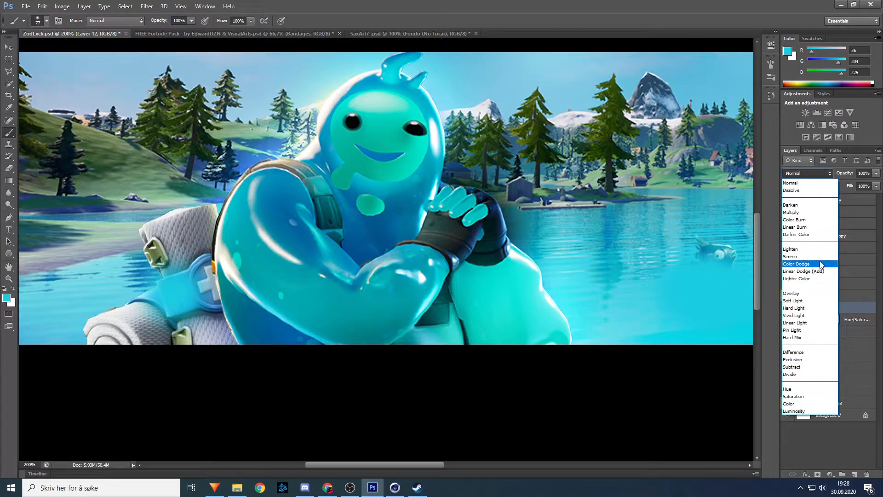
pyautogui.click(822, 264)
pyautogui.click(876, 185)
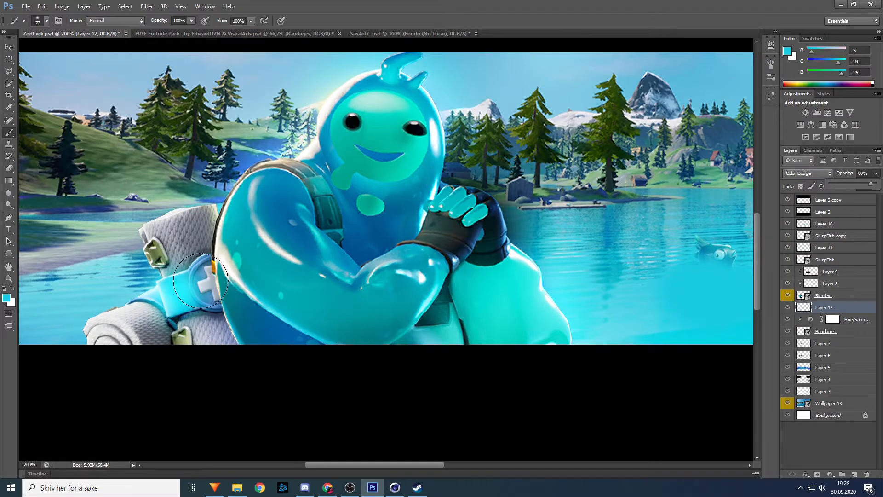
pyautogui.click(201, 281)
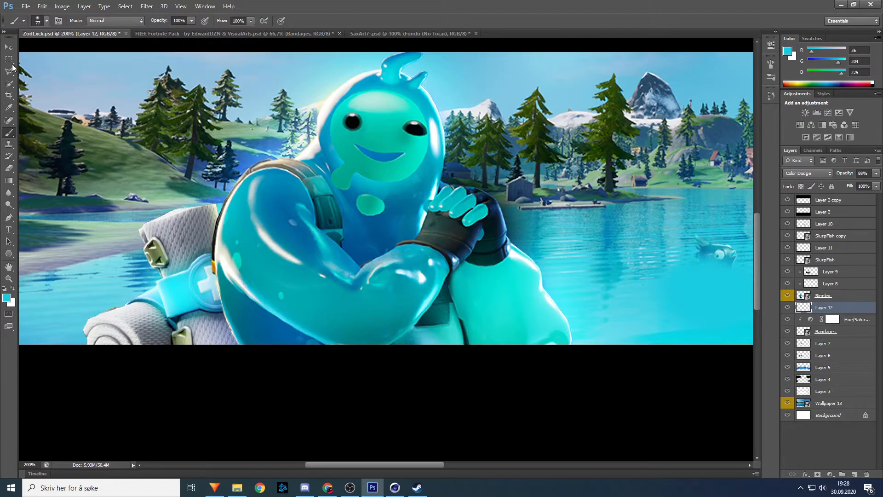
# Step: In the FREE Fortnite Pack document, hide Bandages and preview the Rusty Can, Epic Assault Rifle, Shield Bubble and Small Fry items one by one
pyautogui.click(9, 47)
pyautogui.rightClick(390, 252)
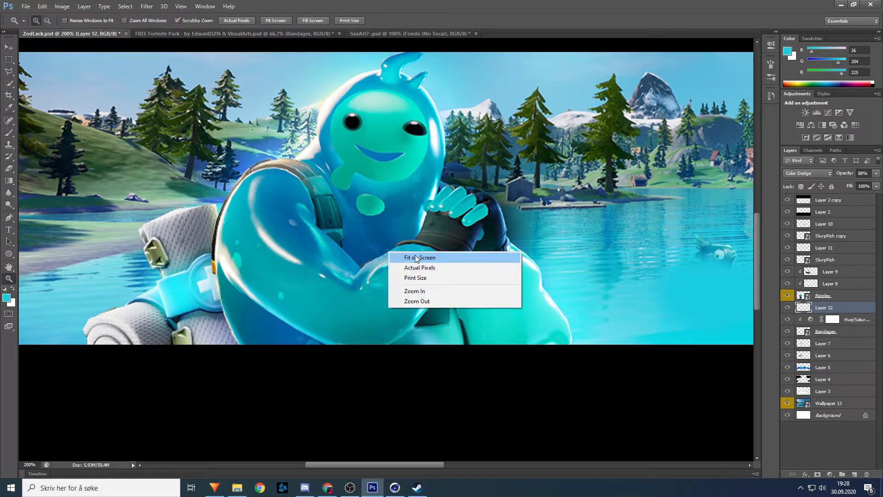
pyautogui.click(415, 255)
pyautogui.press('v')
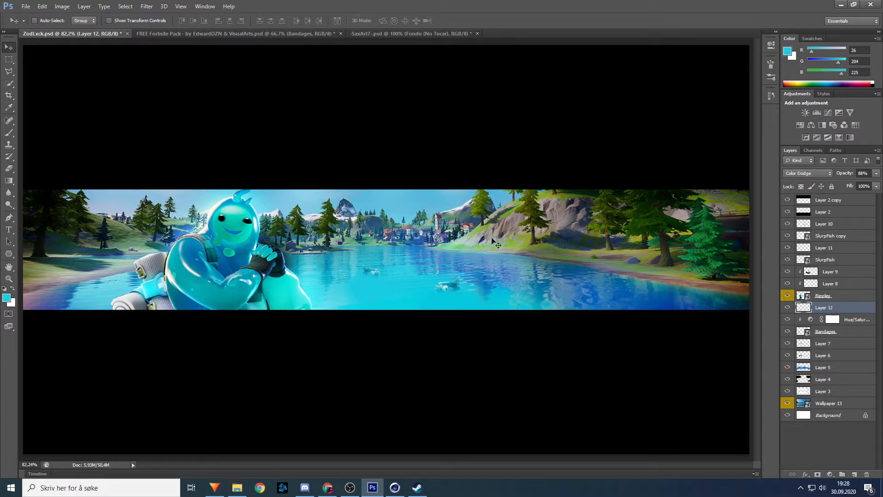
pyautogui.click(266, 35)
pyautogui.click(788, 362)
pyautogui.click(787, 373)
pyautogui.click(787, 373)
pyautogui.click(788, 385)
pyautogui.click(788, 385)
pyautogui.click(788, 398)
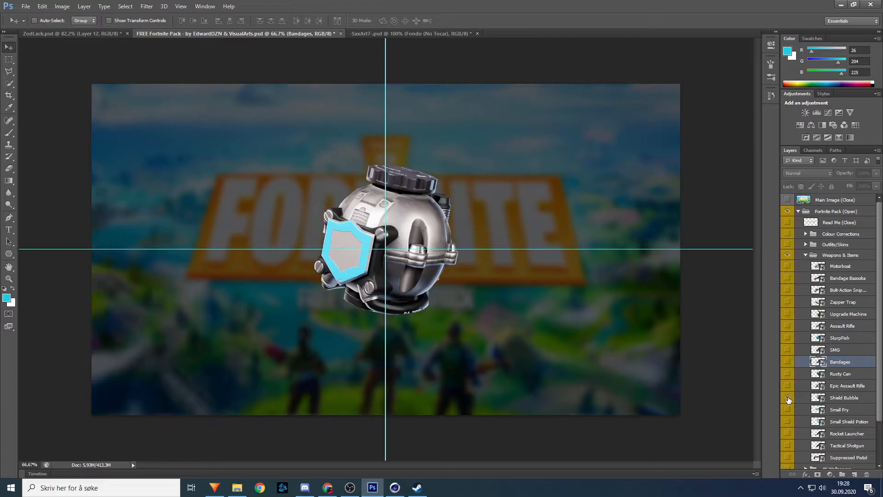
pyautogui.click(788, 397)
pyautogui.click(787, 410)
pyautogui.click(788, 409)
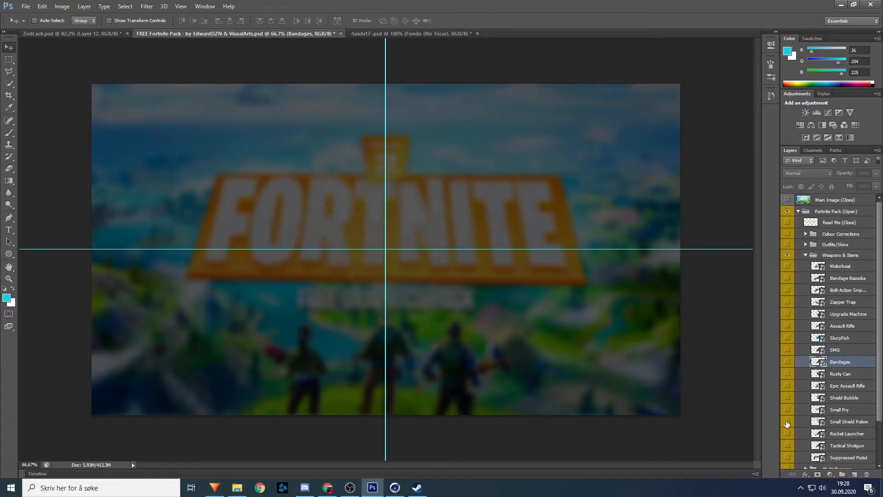
# Step: Show the Small Shield Potion item and copy its layer into the banner document directly beneath Rippley
pyautogui.click(788, 421)
pyautogui.click(804, 422)
pyautogui.moveTo(363, 210); pyautogui.dragTo(351, 239)
# Step: Scale the Small Shield Potion to about 14.6% width and 13.6% height, tilt it about -31°, and move it onto the right shoreline
pyautogui.moveTo(442, 199); pyautogui.dragTo(444, 179)
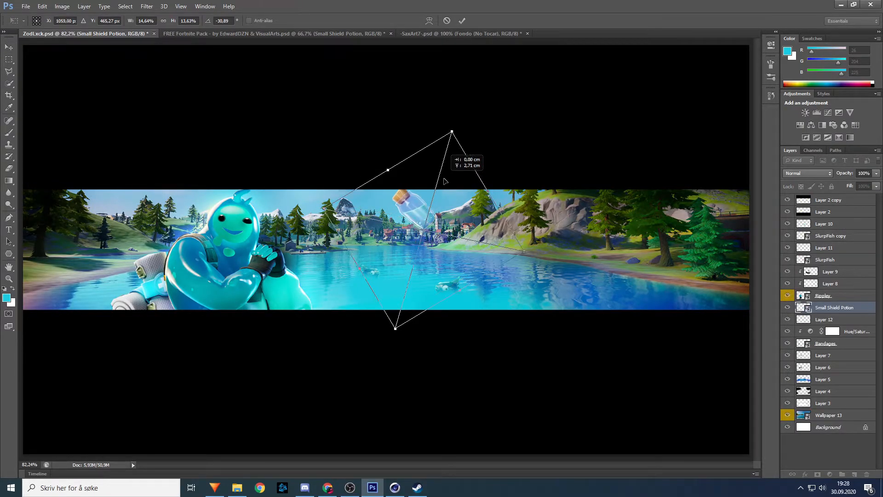
pyautogui.press('Return')
pyautogui.moveTo(419, 216); pyautogui.dragTo(667, 283)
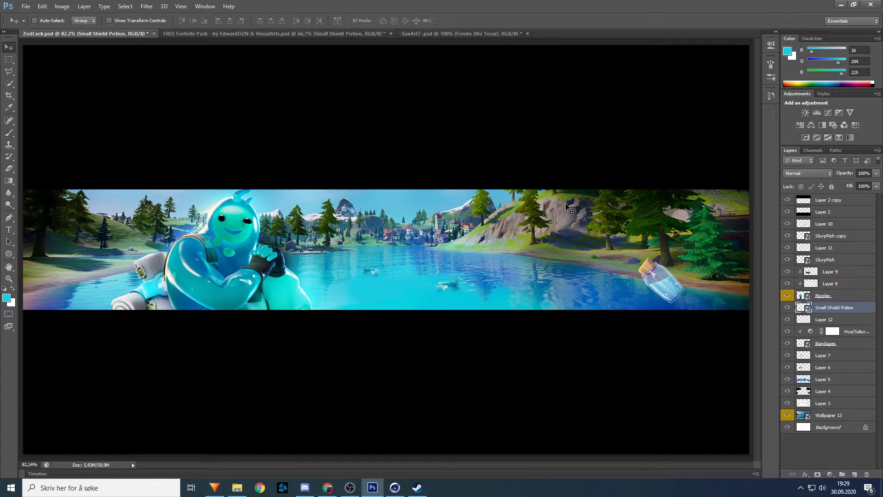
# Step: Add a new empty layer directly above Wallpaper 13 and set the foreground color to black (000000)
pyautogui.click(9, 133)
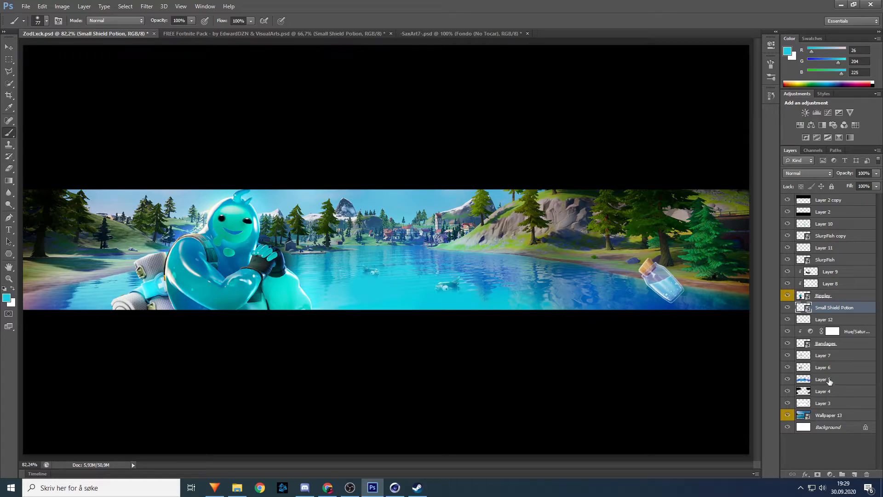
pyautogui.click(830, 415)
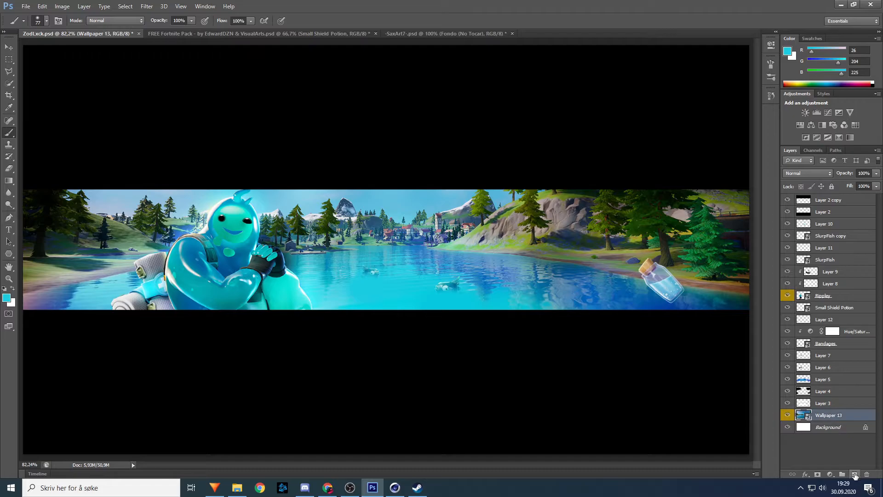
pyautogui.click(854, 476)
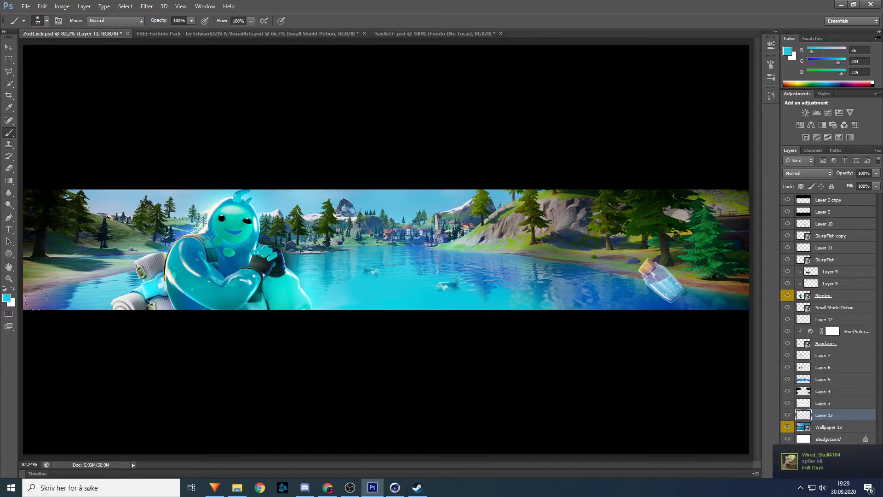
pyautogui.click(8, 301)
pyautogui.moveTo(529, 368); pyautogui.dragTo(578, 433)
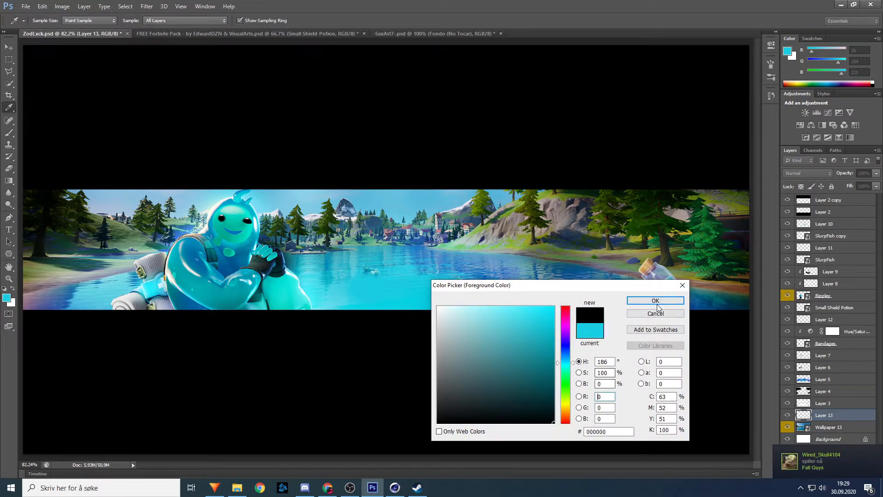
pyautogui.click(656, 302)
# Step: Enlarge the soft brush to 349 px and paint black over the wallpaper's left end behind Rippley
pyautogui.click(47, 21)
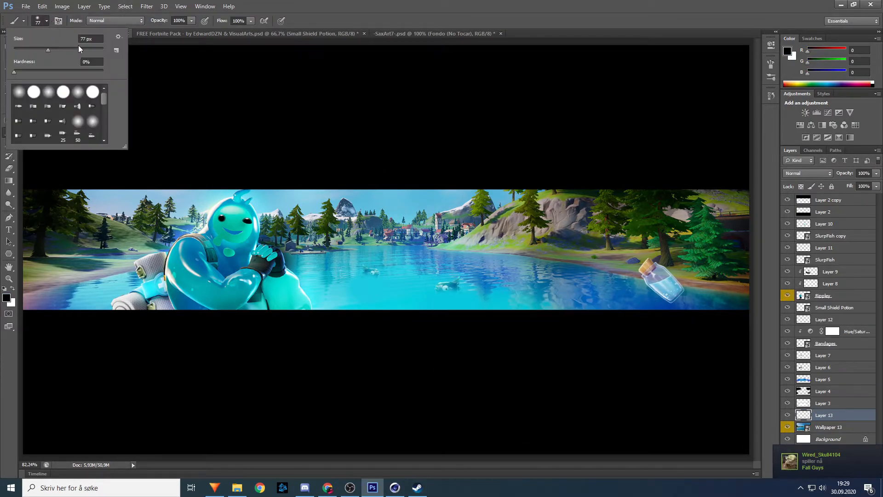
pyautogui.click(49, 22)
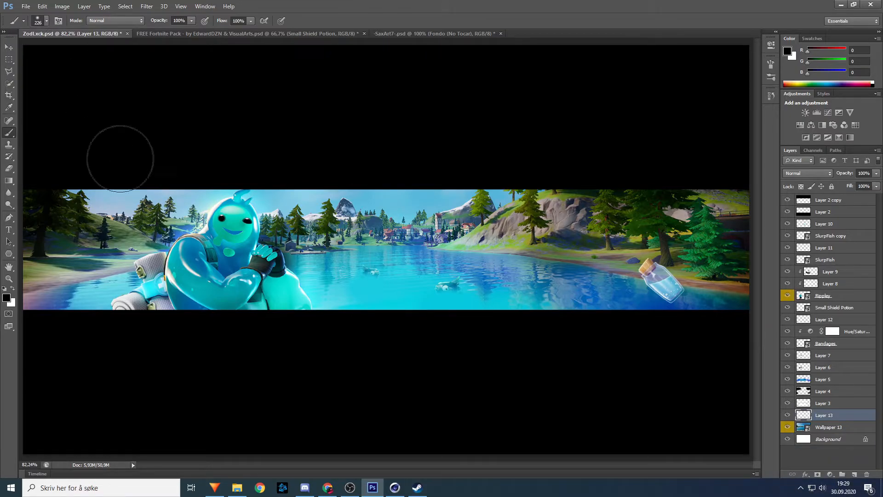
pyautogui.click(47, 22)
pyautogui.click(87, 49)
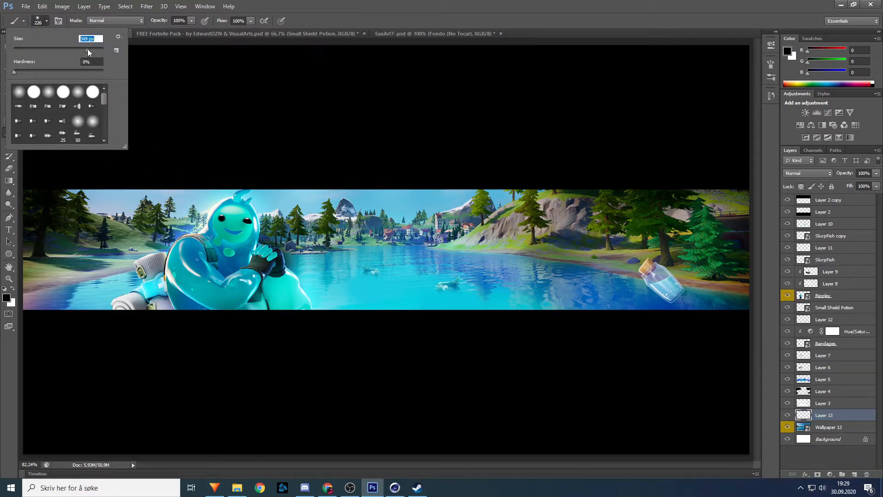
pyautogui.click(43, 16)
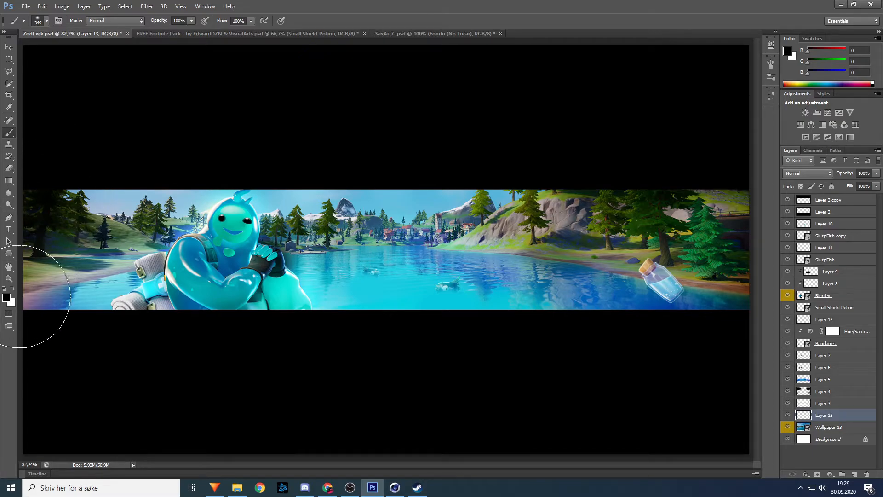
pyautogui.moveTo(41, 325)
pyautogui.mouseDown()
pyautogui.moveTo(50, 242)
pyautogui.moveTo(103, 202)
pyautogui.moveTo(184, 190)
pyautogui.moveTo(141, 223)
pyautogui.moveTo(82, 304)
pyautogui.moveTo(136, 242)
pyautogui.moveTo(233, 185)
pyautogui.mouseUp()
# Step: Set the black shading layer's blend mode to Pin Light and its opacity to 79%
pyautogui.click(810, 173)
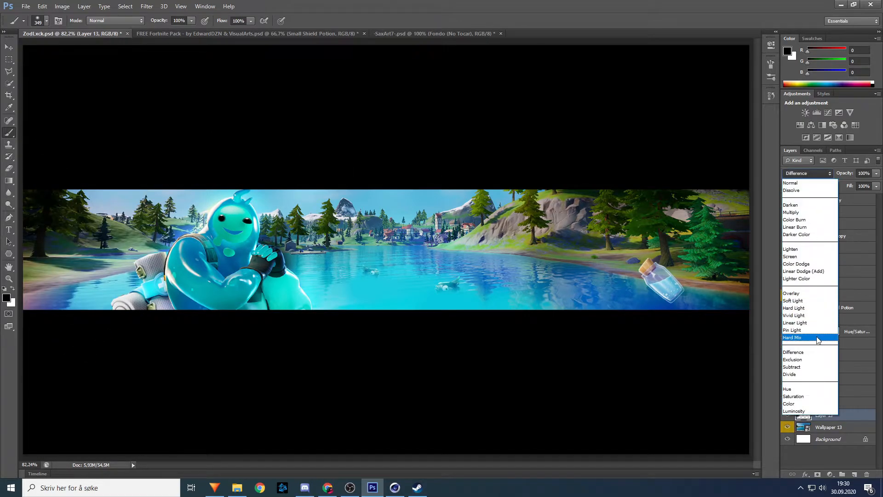
pyautogui.click(817, 330)
pyautogui.moveTo(876, 174)
pyautogui.mouseDown()
pyautogui.moveTo(875, 184)
pyautogui.moveTo(860, 184)
pyautogui.moveTo(869, 185)
pyautogui.mouseUp()
pyautogui.click(878, 175)
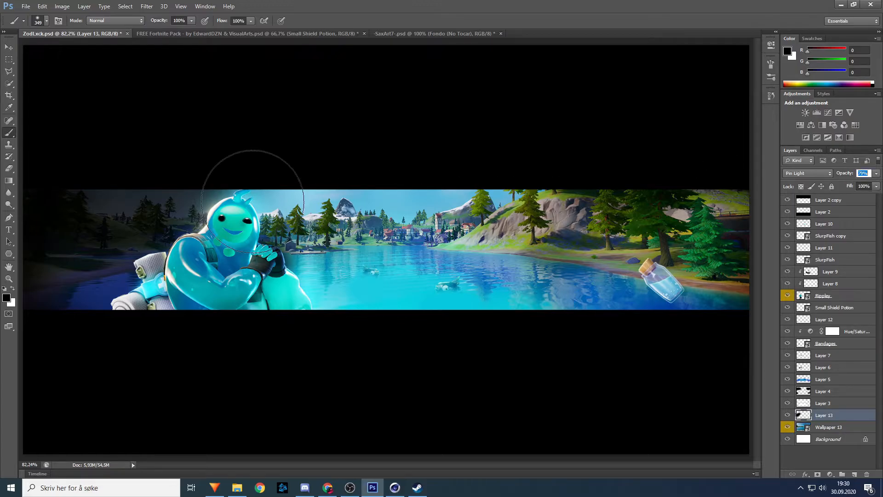
# Step: Place the PNG file named 2 from the desktop into the banner
pyautogui.click(8, 48)
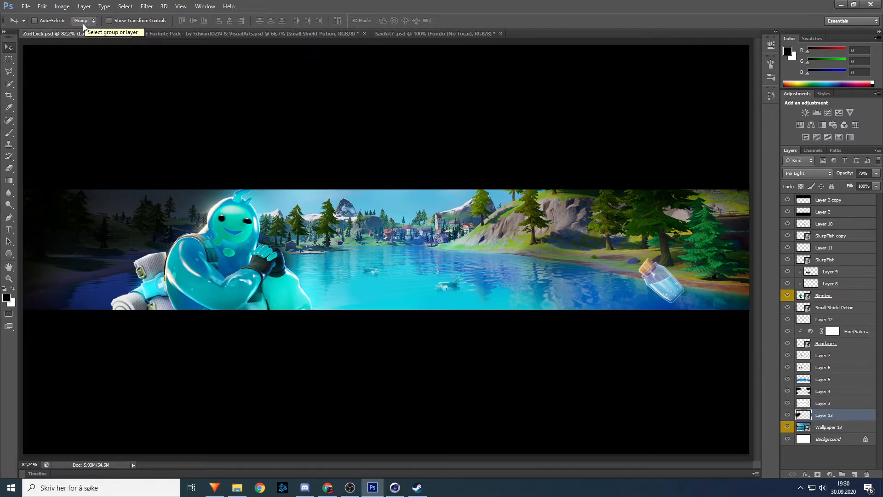
pyautogui.click(26, 6)
pyautogui.click(76, 157)
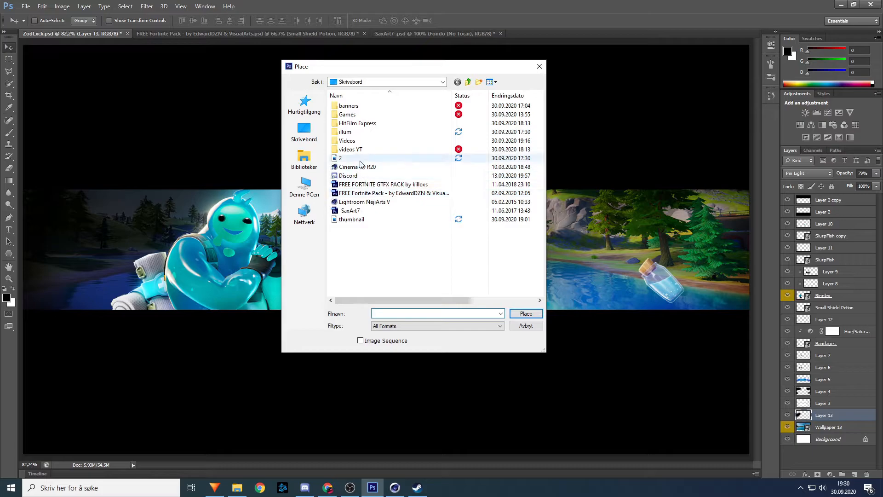
pyautogui.click(365, 219)
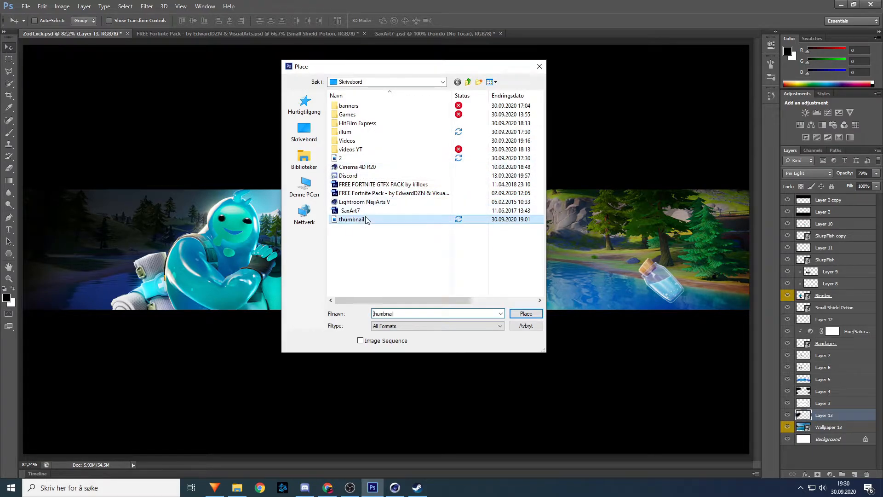
pyautogui.click(368, 158)
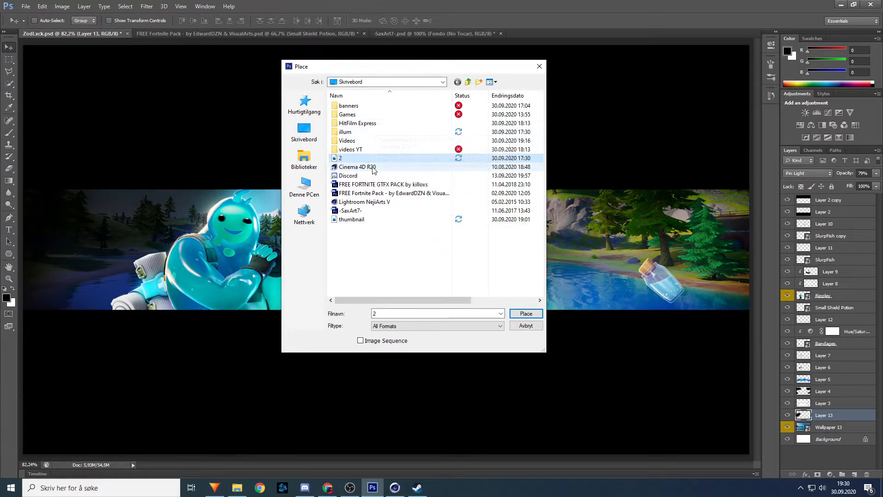
pyautogui.click(320, 137)
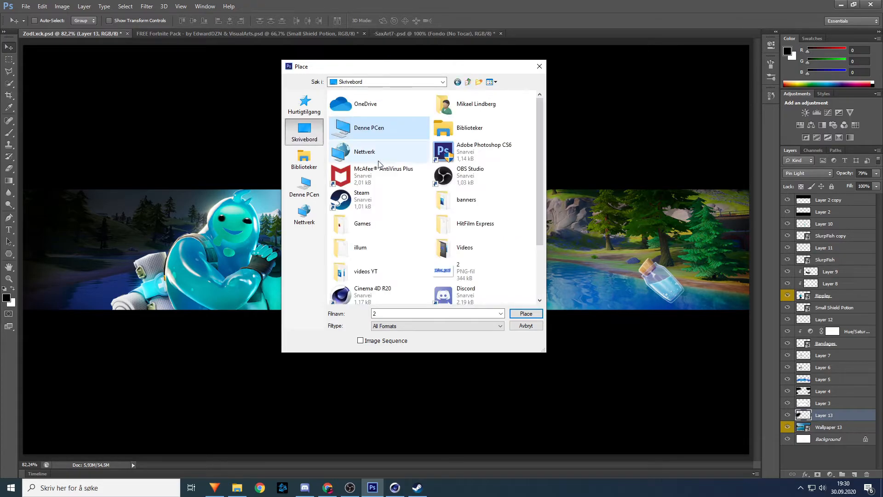
pyautogui.scroll(-3, 432, 193)
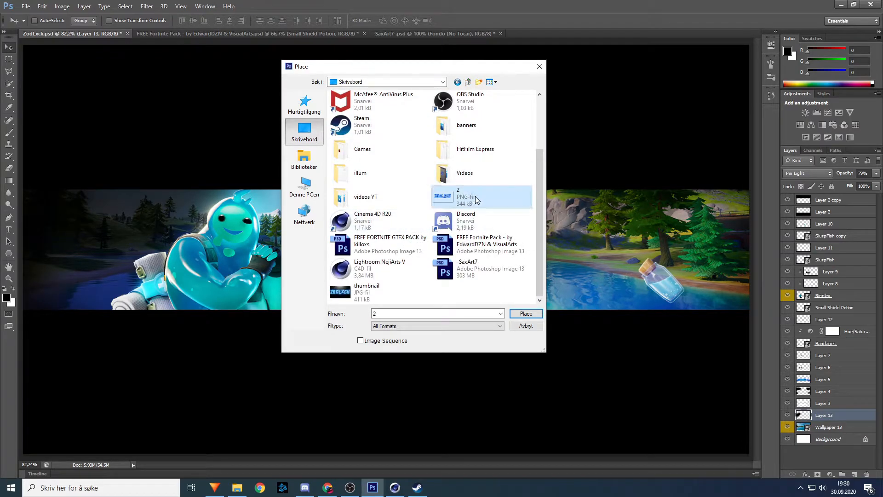
pyautogui.click(526, 313)
# Step: Scale the placed title down to fit between Rippley and the potion, and move its layer directly beneath Layer 2
pyautogui.moveTo(473, 229); pyautogui.dragTo(569, 255)
pyautogui.moveTo(119, 72); pyautogui.dragTo(411, 236)
pyautogui.moveTo(520, 307); pyautogui.dragTo(345, 203)
pyautogui.press('Return')
pyautogui.moveTo(834, 414); pyautogui.dragTo(829, 222)
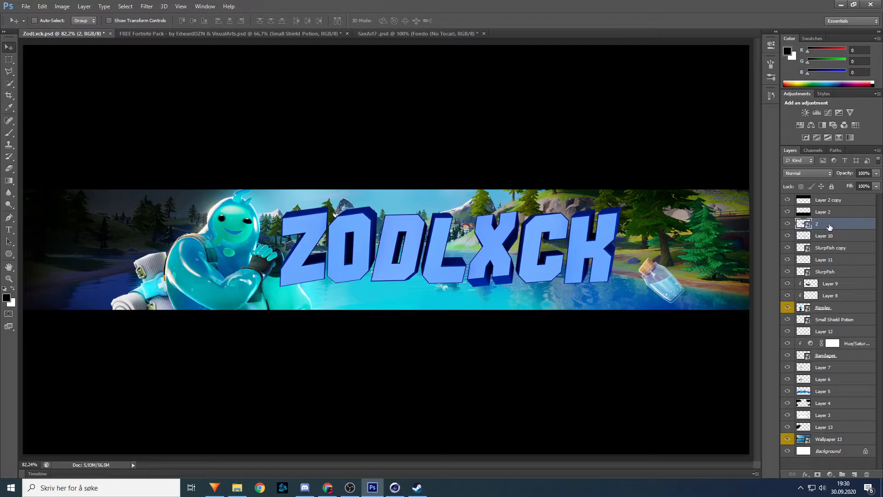
pyautogui.click(841, 312)
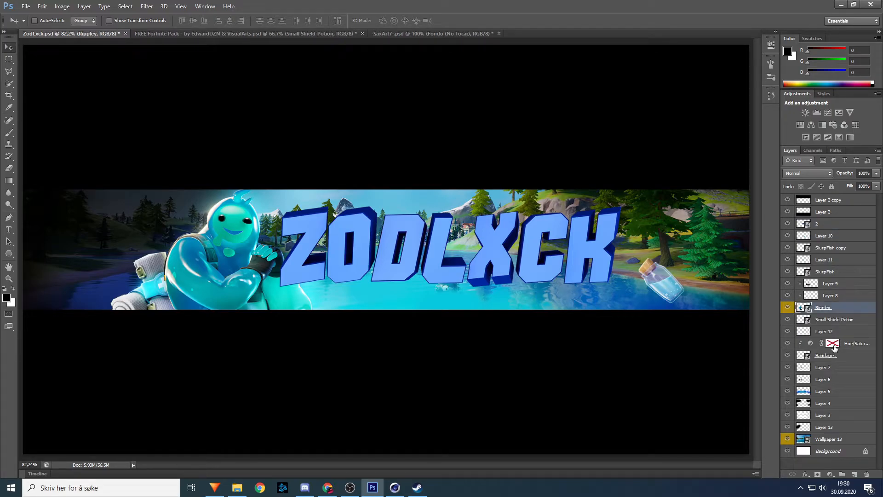
pyautogui.click(834, 341)
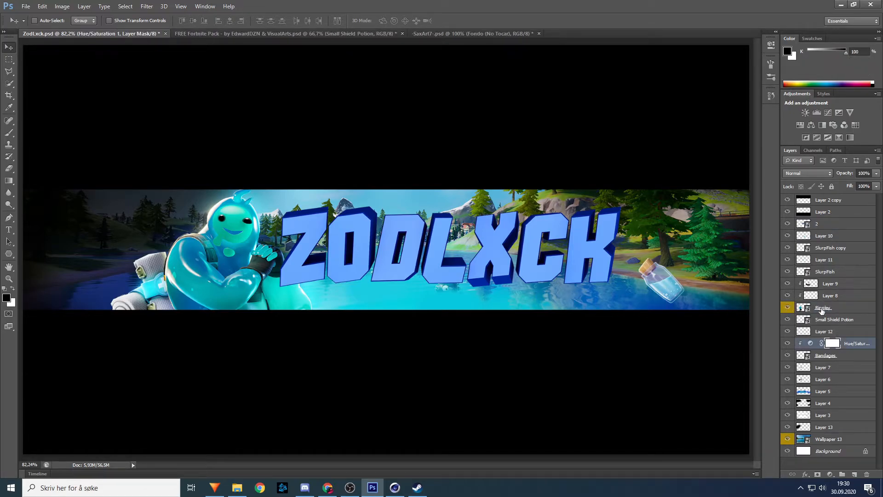
pyautogui.click(830, 310)
pyautogui.click(831, 284)
pyautogui.keyDown('shift'); pyautogui.click(831, 331); pyautogui.keyUp('shift')
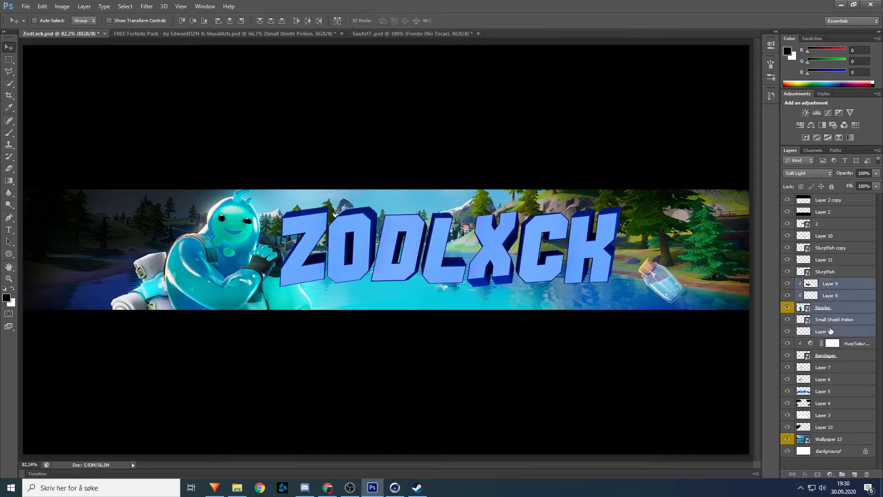
# Step: Move the Rippley layer together with its clipped Layer 8 and Layer 9 directly above the title layer
pyautogui.click(838, 306)
pyautogui.keyDown('shift'); pyautogui.click(838, 284); pyautogui.keyUp('shift')
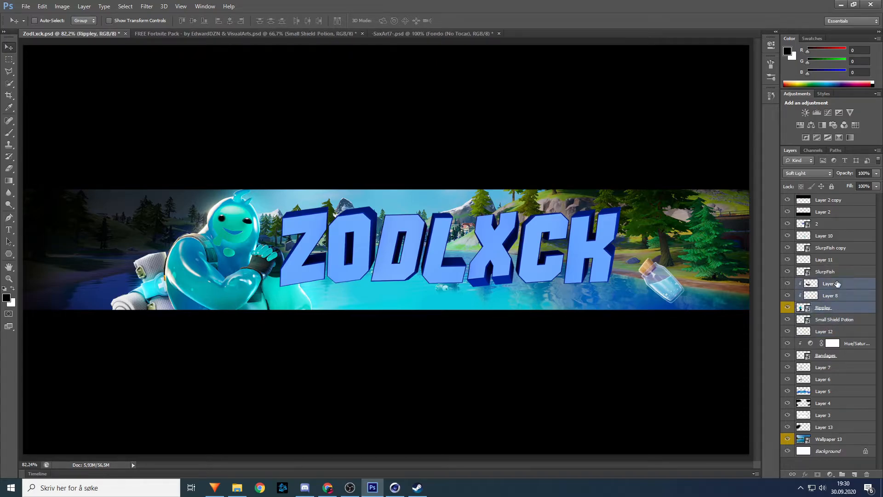
pyautogui.click(788, 319)
pyautogui.click(788, 320)
pyautogui.click(788, 331)
pyautogui.click(788, 332)
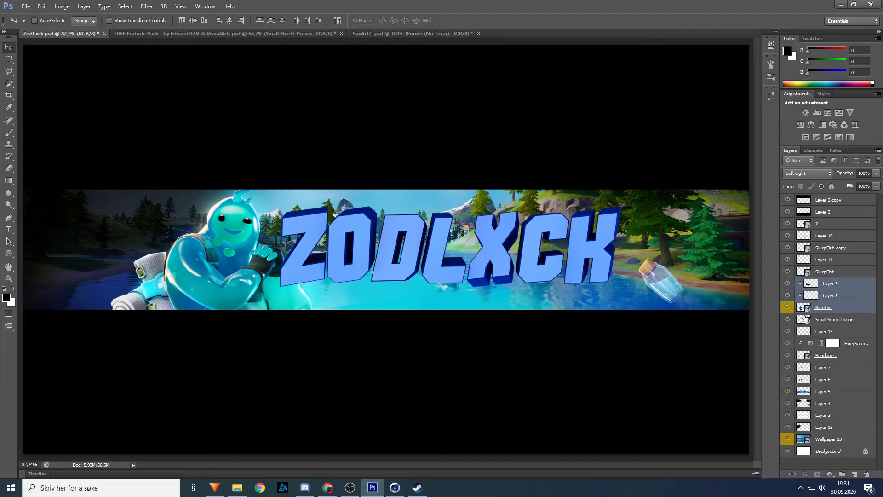
pyautogui.click(789, 319)
pyautogui.click(789, 320)
pyautogui.moveTo(840, 294); pyautogui.dragTo(839, 224)
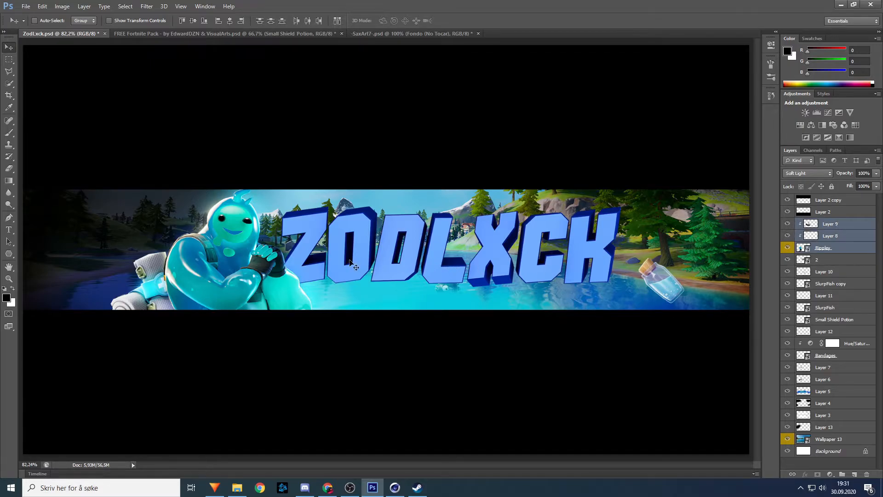
# Step: Add a new layer above Layer 9, set the brush size to 96 px and try a black stroke near Rippley's arm
pyautogui.click(9, 133)
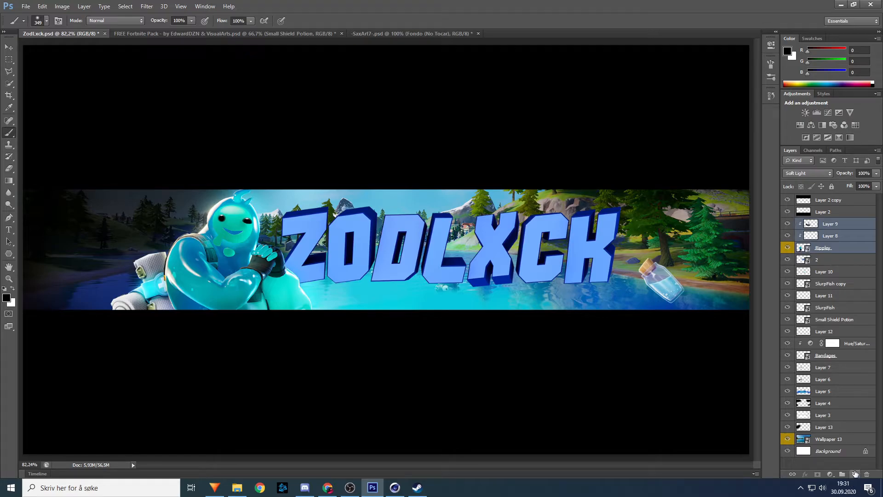
pyautogui.click(825, 226)
pyautogui.click(853, 474)
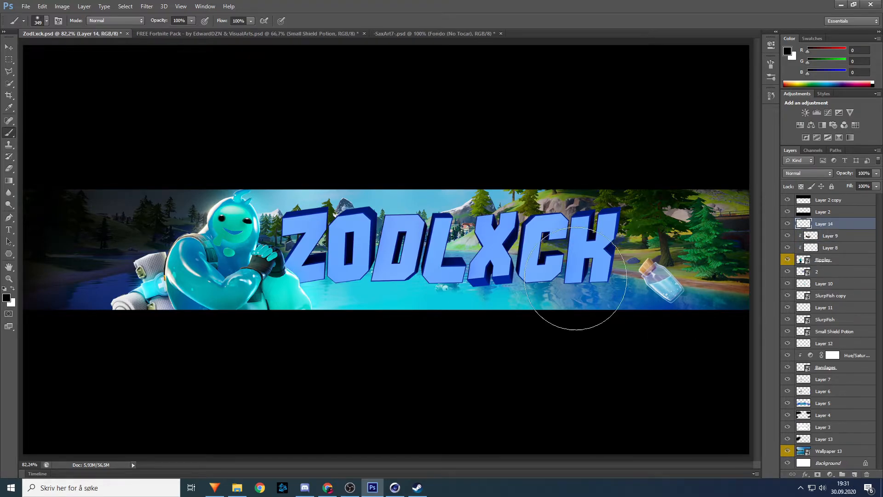
pyautogui.press('o')
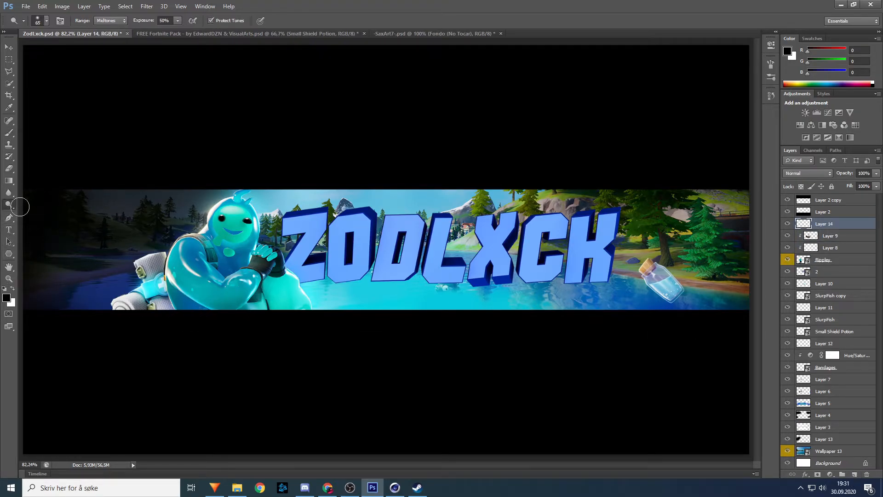
pyautogui.press('b')
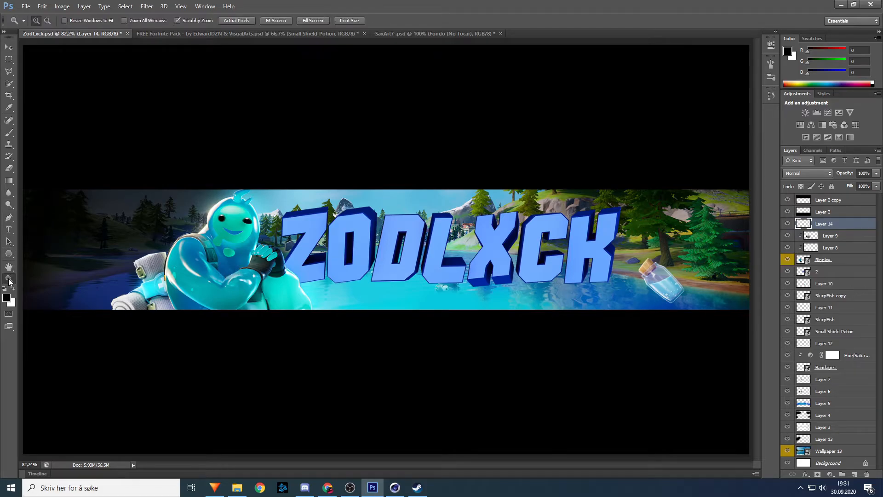
pyautogui.hotkey('ctrl', '+')
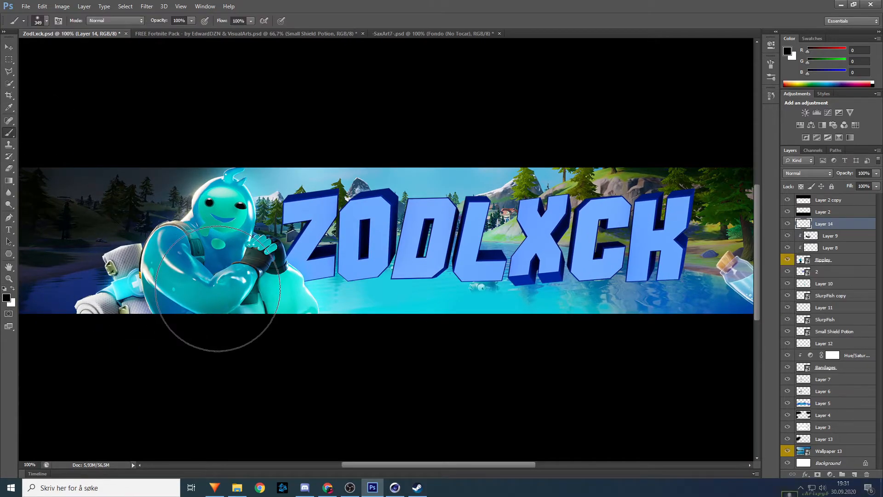
pyautogui.click(46, 21)
pyautogui.moveTo(64, 50); pyautogui.dragTo(56, 50)
pyautogui.click(46, 21)
pyautogui.moveTo(271, 264); pyautogui.dragTo(290, 293)
pyautogui.hotkey('ctrl', 'z')
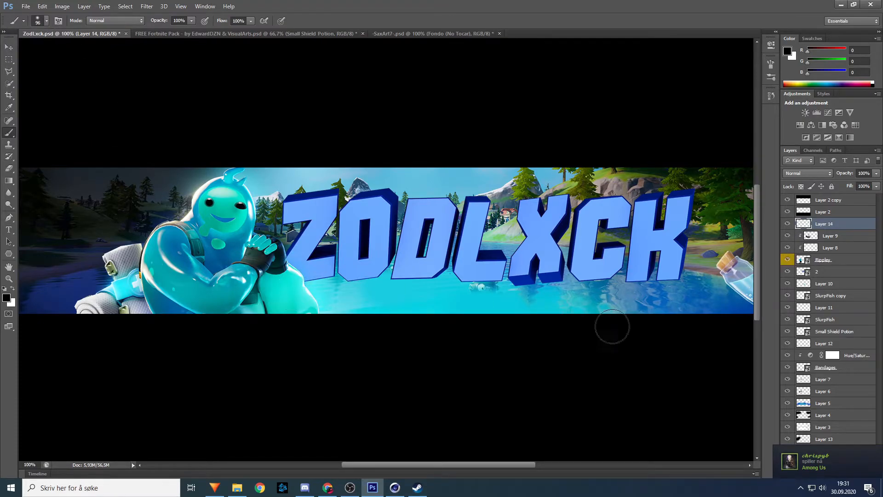
# Step: Add a new layer above title layer 2 and paint a soft black shadow over the Z beside Rippley
pyautogui.click(827, 274)
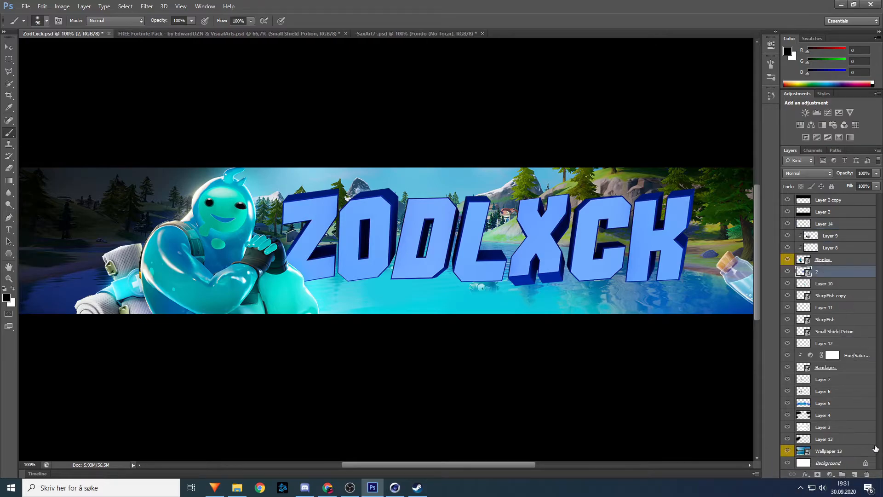
pyautogui.click(854, 474)
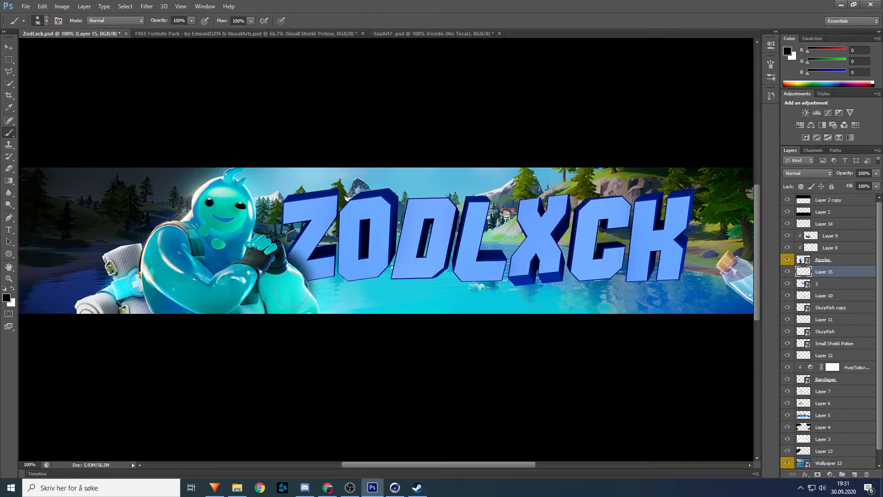
pyautogui.click(8, 279)
pyautogui.rightClick(379, 245)
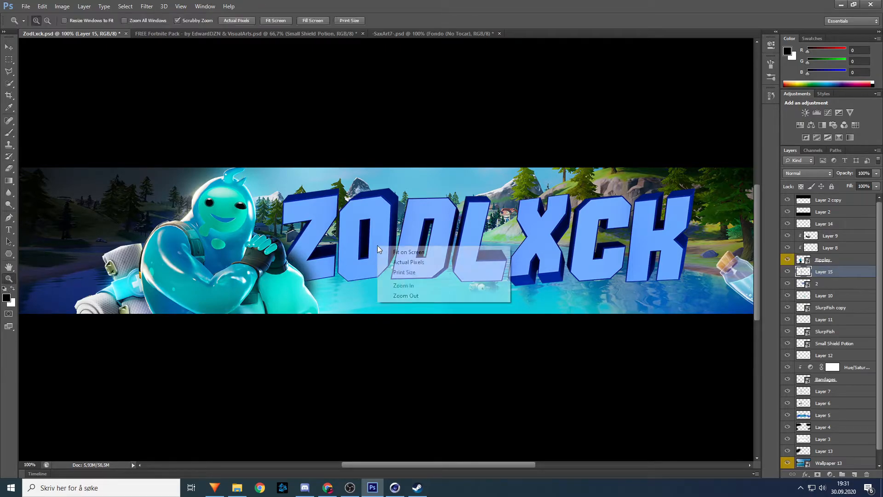
pyautogui.click(391, 251)
pyautogui.click(9, 48)
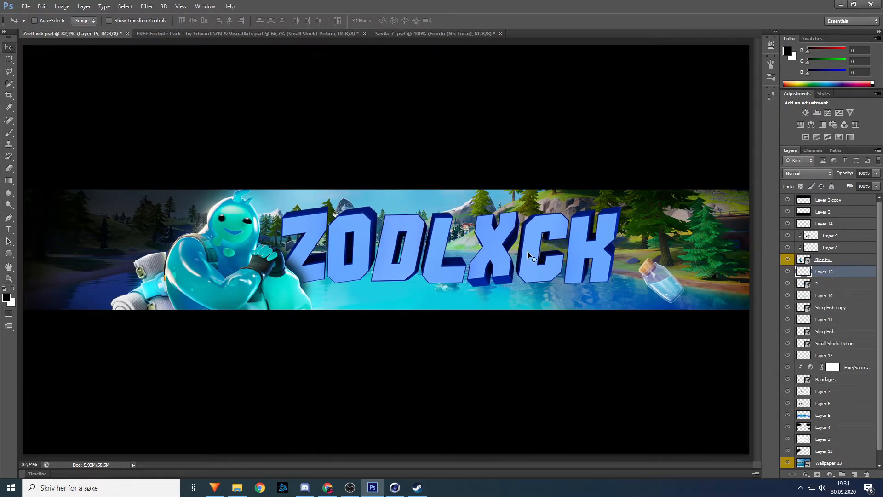
# Step: Add a new layer directly above title layer 2 and set the foreground colour to blue, RGB 0, 79, 197
pyautogui.click(819, 283)
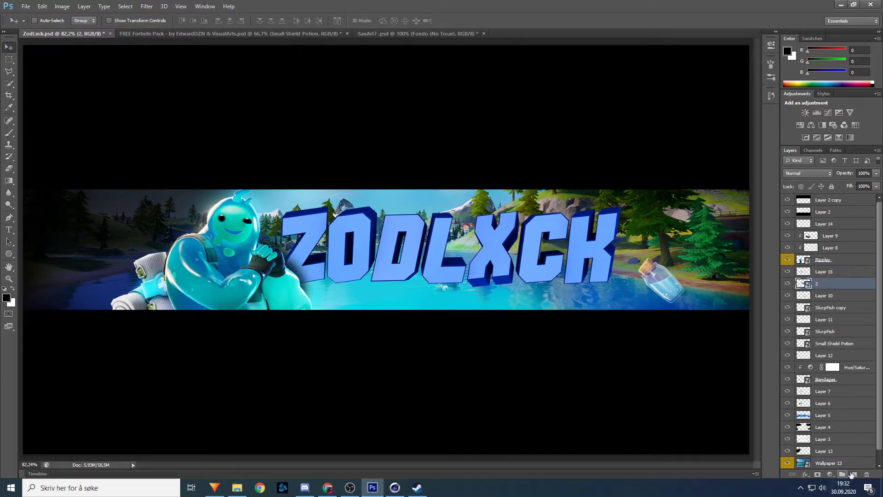
pyautogui.click(854, 474)
pyautogui.click(8, 108)
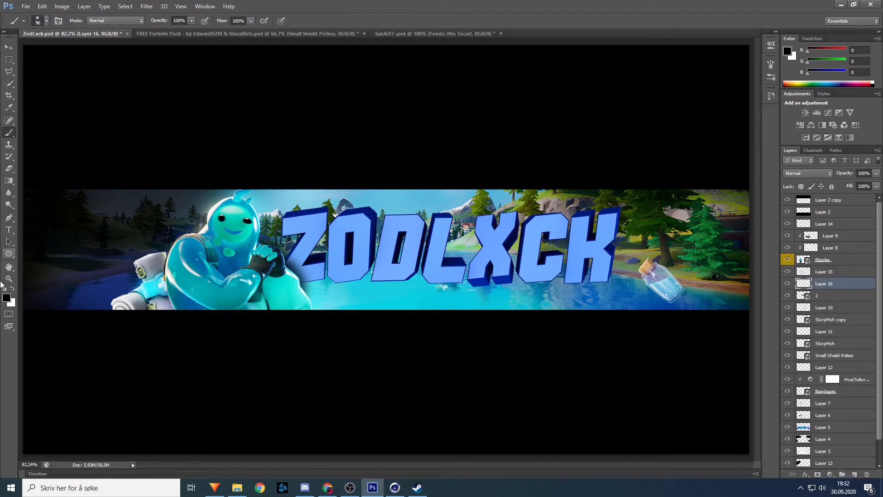
pyautogui.click(6, 298)
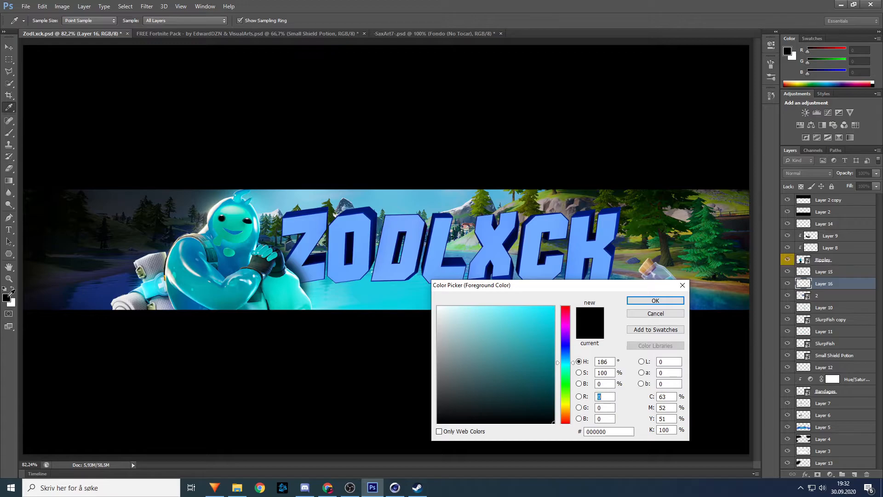
pyautogui.click(354, 213)
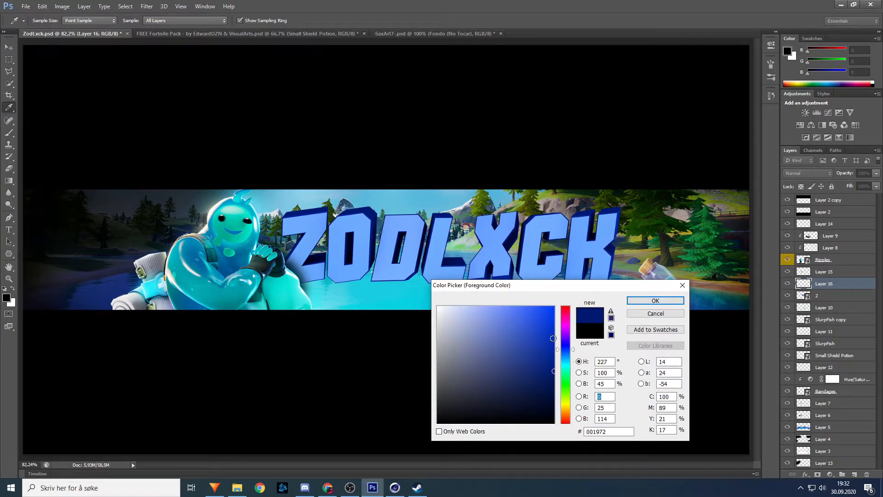
pyautogui.click(566, 353)
pyautogui.click(553, 332)
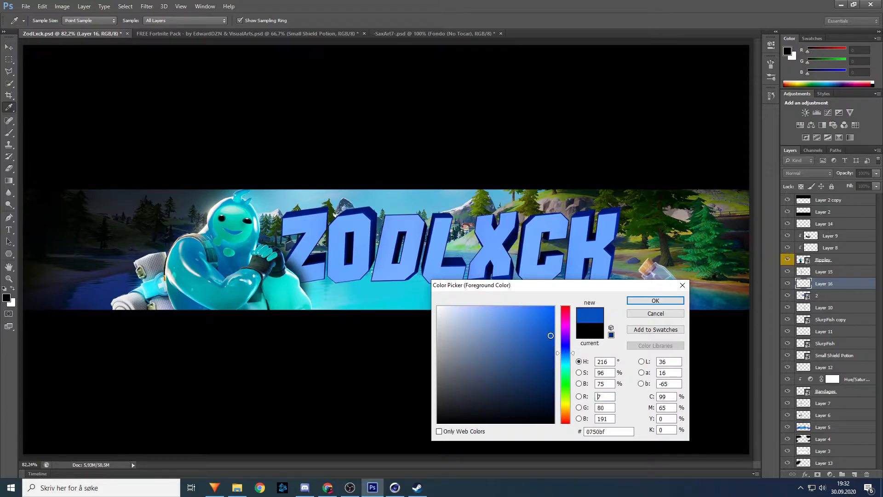
pyautogui.press('b')
pyautogui.click(655, 300)
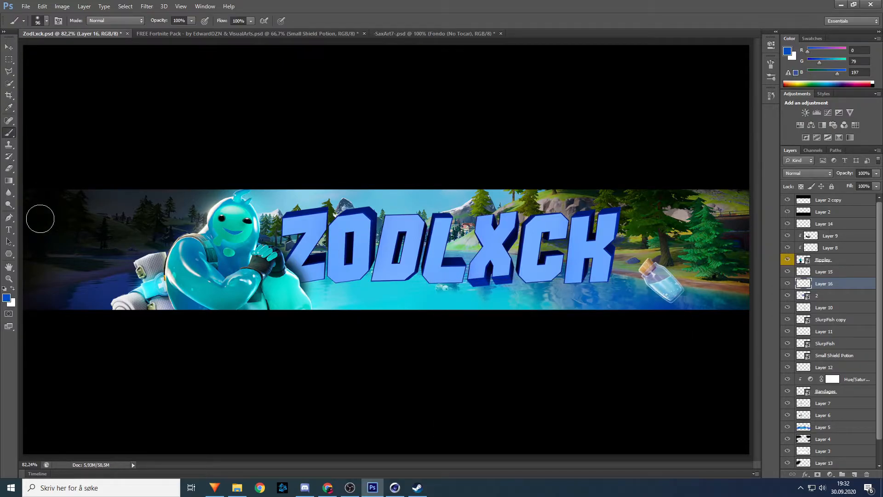
# Step: Paint blue over the whole title with a 1057 px soft brush and clip the painted layer to title layer 2
pyautogui.click(46, 20)
pyautogui.click(94, 50)
pyautogui.press('Return')
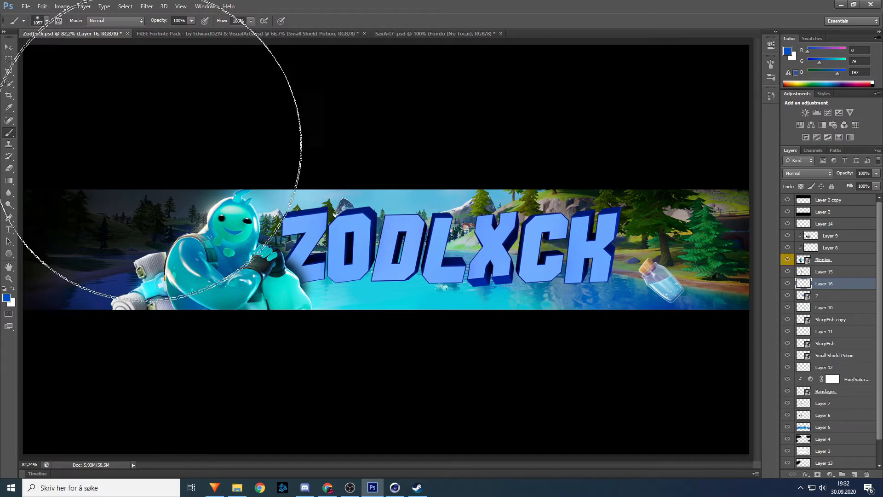
pyautogui.moveTo(422, 269)
pyautogui.mouseDown()
pyautogui.moveTo(571, 276)
pyautogui.moveTo(579, 258)
pyautogui.mouseUp()
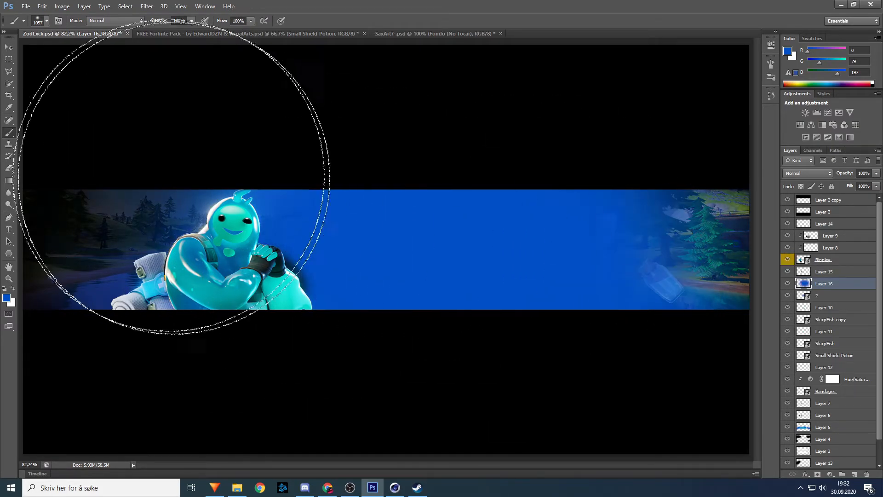
pyautogui.press('v')
pyautogui.rightClick(846, 283)
pyautogui.click(770, 244)
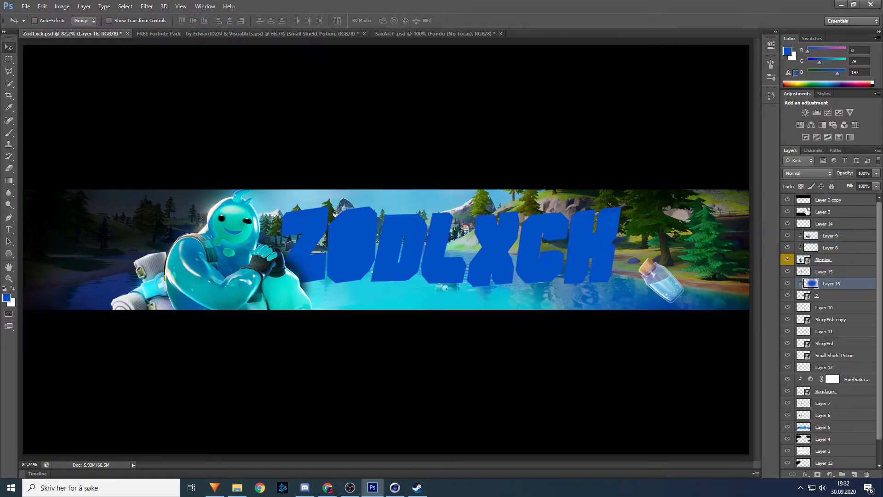
# Step: Set the blue layer's blend mode to Color Dodge and its opacity to 52%, and compare the title with and without it
pyautogui.click(821, 173)
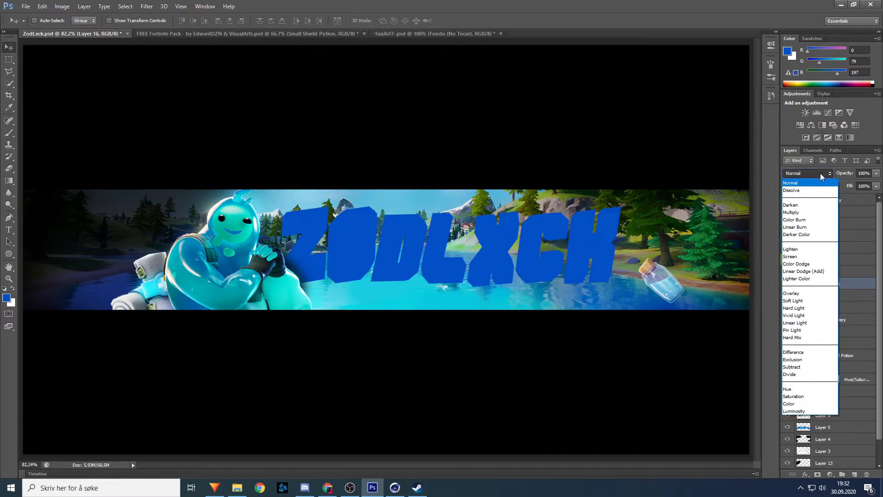
pyautogui.click(809, 266)
pyautogui.click(875, 173)
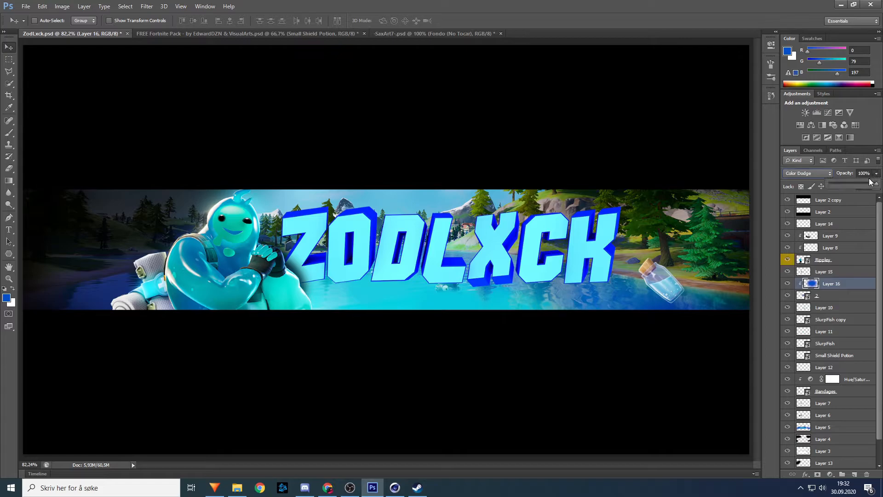
pyautogui.moveTo(863, 181); pyautogui.dragTo(852, 182)
pyautogui.click(788, 284)
pyautogui.click(788, 285)
pyautogui.click(788, 284)
pyautogui.click(789, 284)
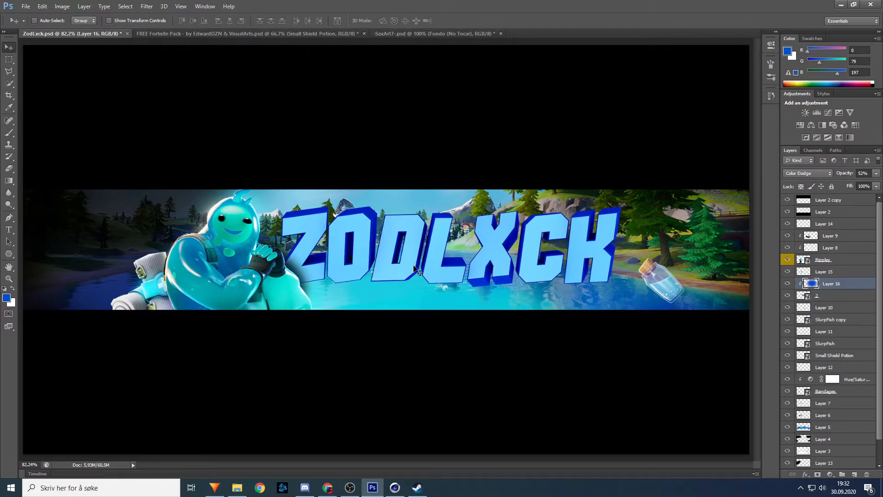
# Step: Set the brush's foreground colour to light blue, RGB 174, 225, 255
pyautogui.click(6, 135)
pyautogui.click(9, 136)
pyautogui.click(6, 299)
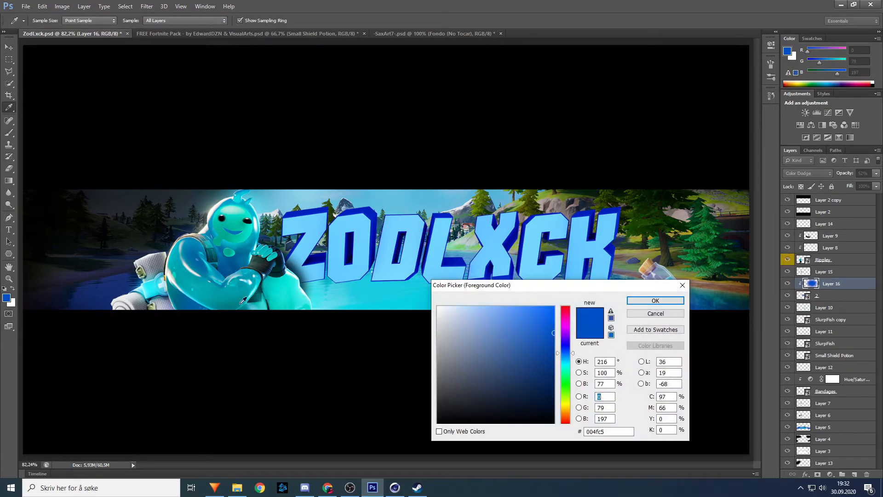
pyautogui.moveTo(538, 284); pyautogui.dragTo(522, 186)
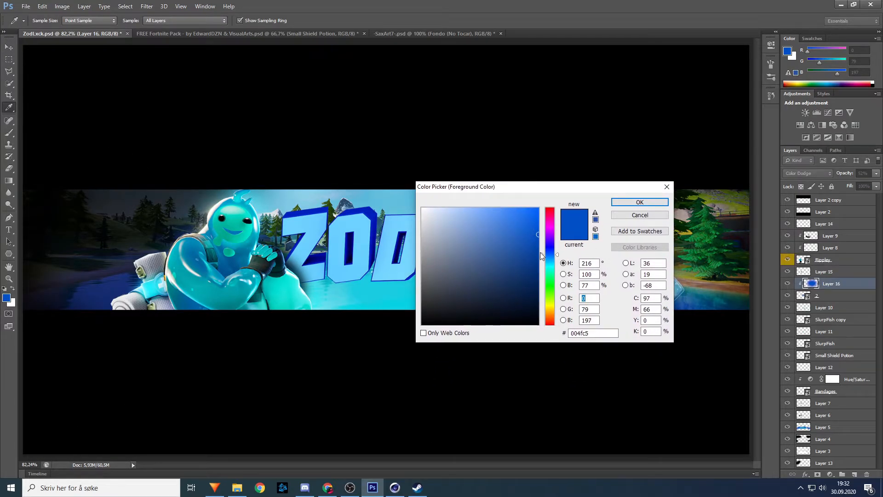
pyautogui.moveTo(520, 229)
pyautogui.mouseDown()
pyautogui.moveTo(448, 198)
pyautogui.moveTo(459, 196)
pyautogui.mouseUp()
pyautogui.moveTo(550, 255); pyautogui.dragTo(550, 259)
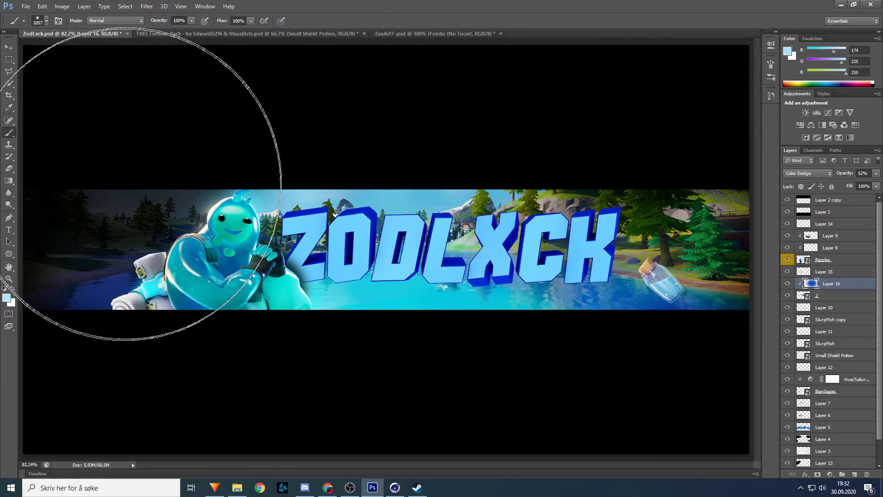
# Step: Reduce the soft brush's size to 127 px for painting on the title
pyautogui.click(46, 21)
pyautogui.click(63, 48)
pyautogui.moveTo(63, 48); pyautogui.dragTo(61, 48)
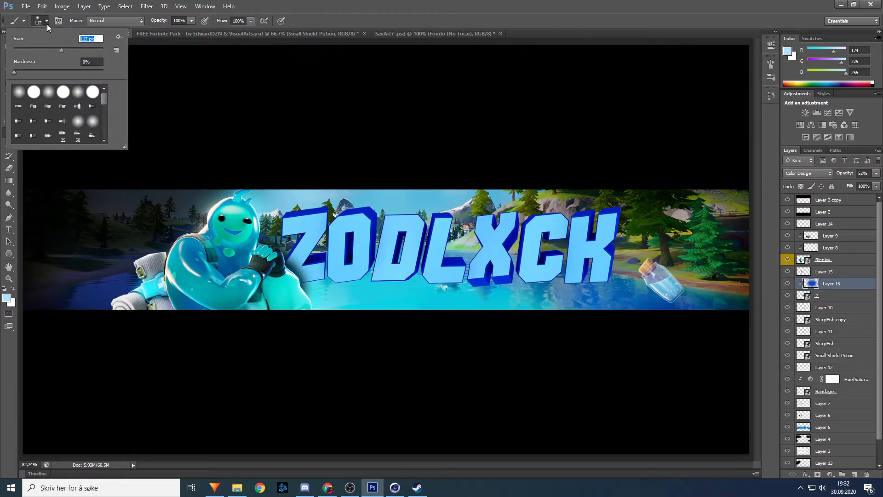
pyautogui.click(46, 25)
pyautogui.click(46, 26)
pyautogui.click(65, 49)
pyautogui.click(43, 23)
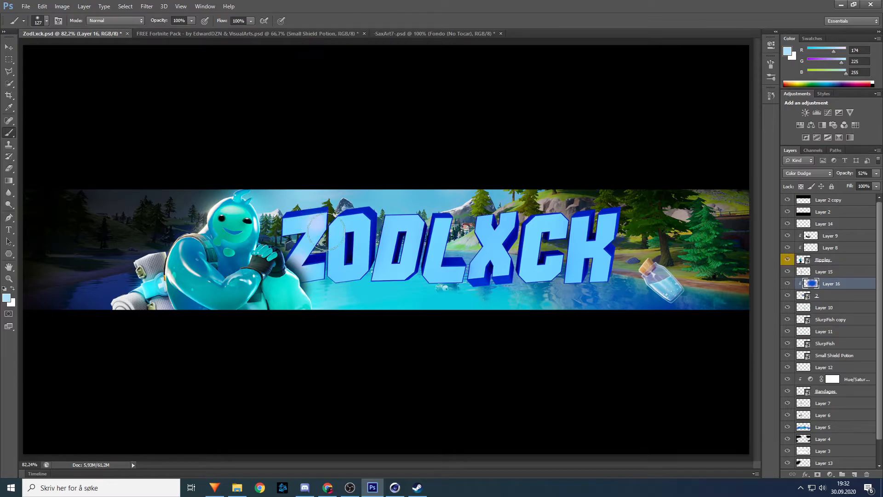
# Step: Revert the light-blue brush strokes on Layer 16 through the document history
pyautogui.click(771, 95)
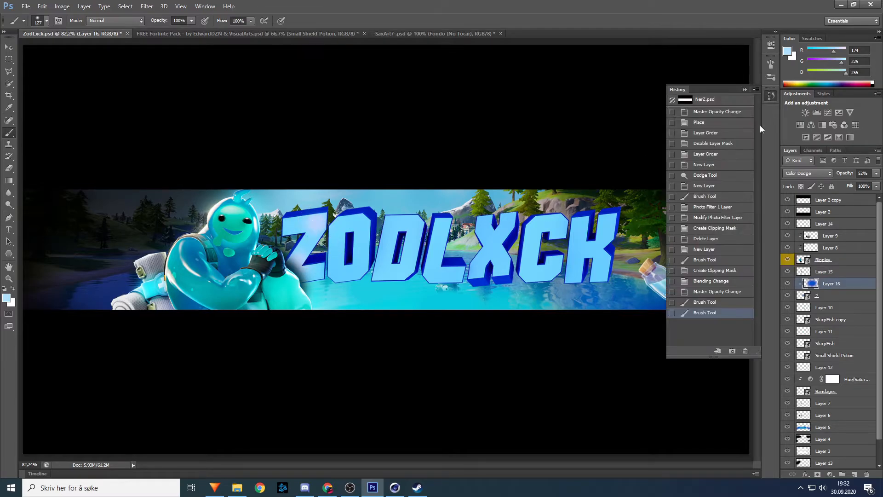
pyautogui.click(694, 302)
pyautogui.click(744, 90)
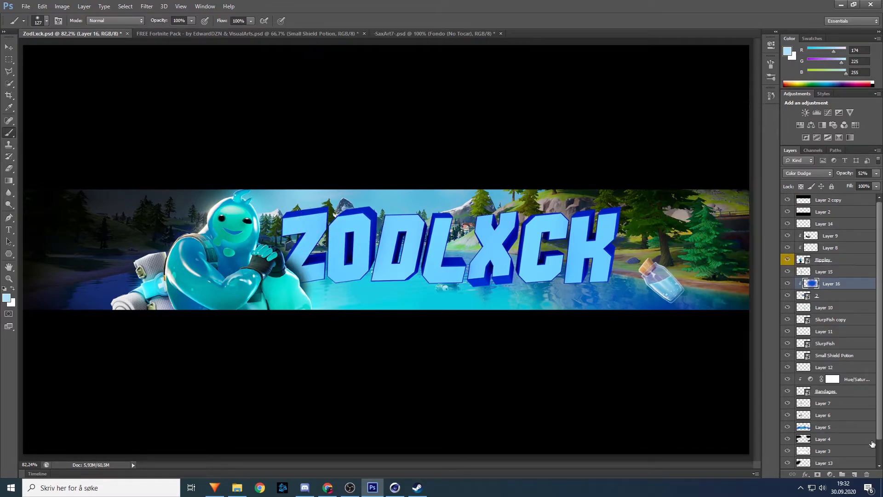
# Step: Add a new layer above Layer 16, paint soft light-blue highlights across the title letters and clip it to the title
pyautogui.click(854, 474)
pyautogui.moveTo(306, 263)
pyautogui.mouseDown()
pyautogui.moveTo(317, 246)
pyautogui.moveTo(315, 219)
pyautogui.moveTo(347, 235)
pyautogui.moveTo(360, 222)
pyautogui.moveTo(348, 263)
pyautogui.moveTo(397, 278)
pyautogui.moveTo(393, 217)
pyautogui.moveTo(429, 252)
pyautogui.moveTo(444, 224)
pyautogui.moveTo(454, 281)
pyautogui.moveTo(495, 253)
pyautogui.moveTo(486, 227)
pyautogui.moveTo(518, 227)
pyautogui.moveTo(545, 258)
pyautogui.moveTo(561, 217)
pyautogui.moveTo(583, 269)
pyautogui.moveTo(620, 209)
pyautogui.moveTo(606, 259)
pyautogui.moveTo(612, 276)
pyautogui.mouseUp()
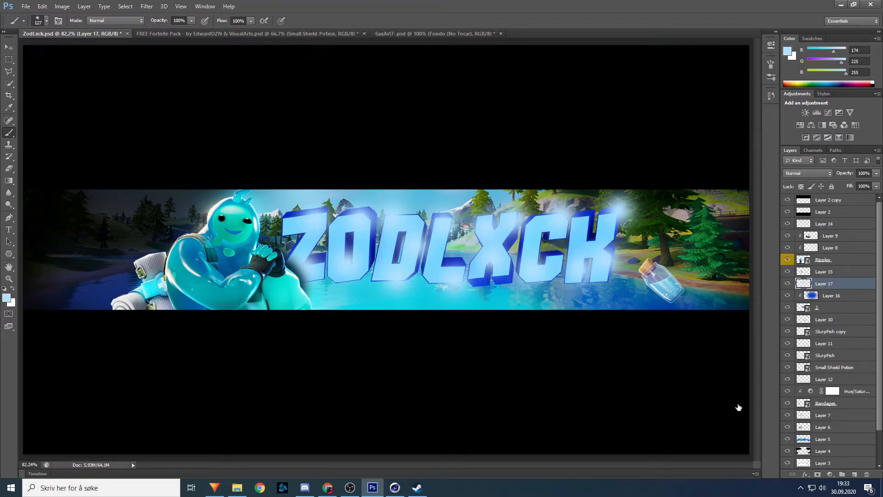
pyautogui.rightClick(824, 283)
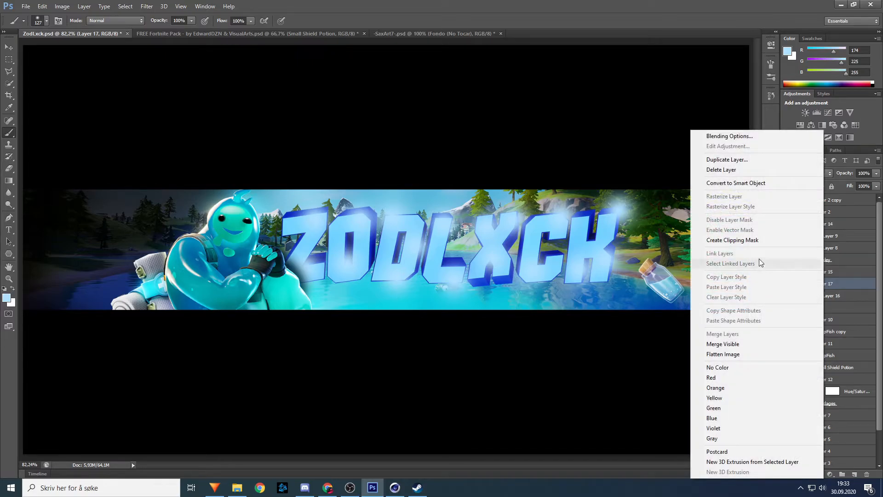
pyautogui.click(758, 243)
# Step: Set the highlight layer's blend mode to Overlay and its opacity to 71%, comparing the title with and without it
pyautogui.click(818, 174)
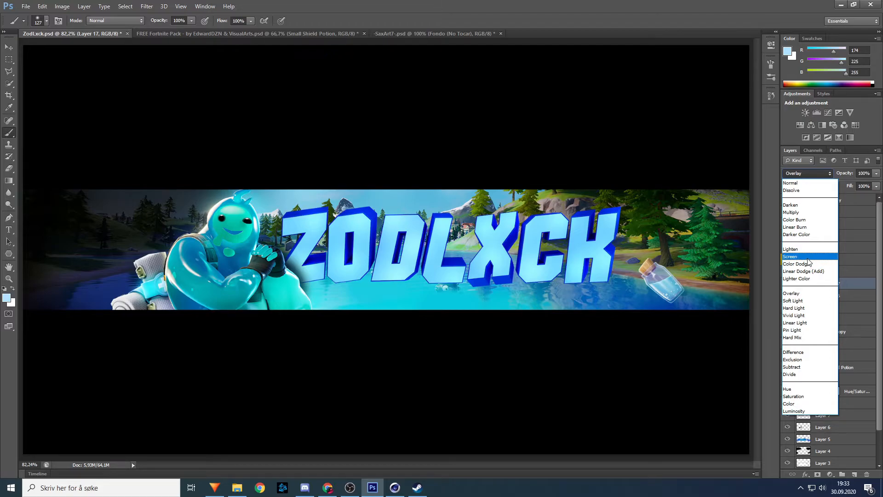
pyautogui.click(807, 171)
pyautogui.click(787, 283)
pyautogui.click(788, 283)
pyautogui.click(788, 284)
pyautogui.click(789, 284)
pyautogui.click(876, 174)
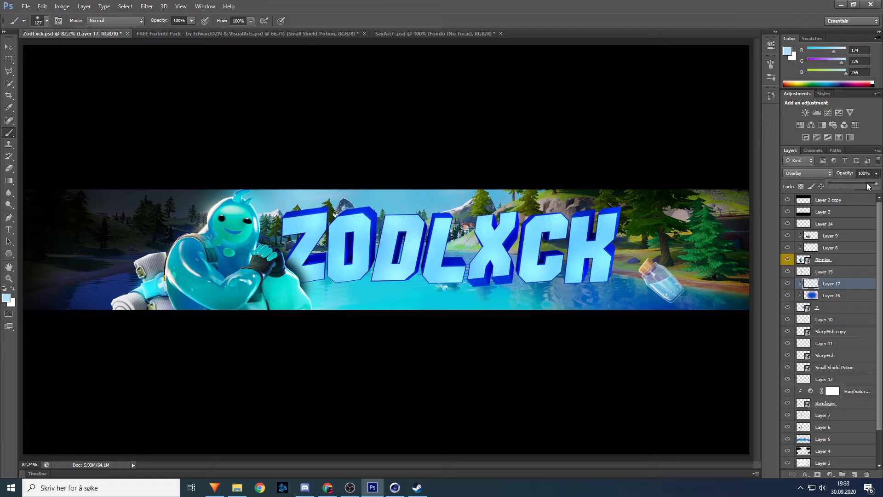
pyautogui.click(875, 175)
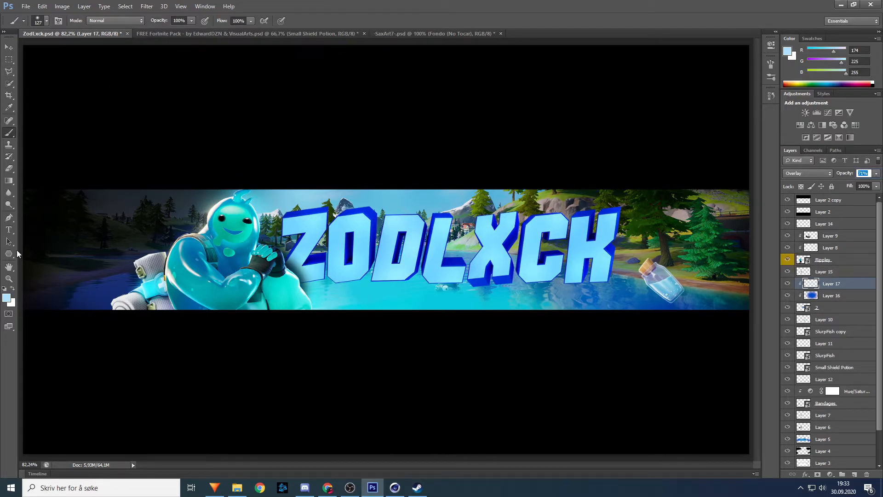
# Step: Set the foreground colour to saturated blue (RGB 0, 60, 255) and the soft brush's size to 174 px
pyautogui.click(7, 297)
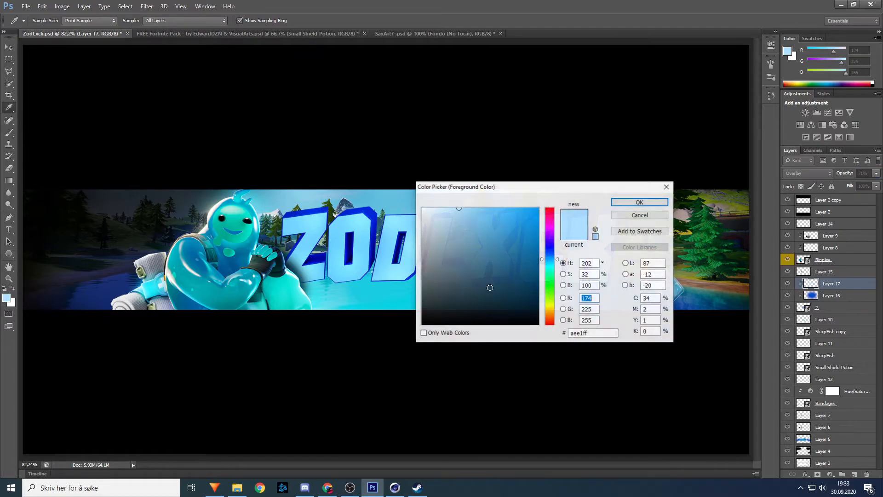
pyautogui.click(549, 252)
pyautogui.moveTo(529, 216); pyautogui.dragTo(562, 207)
pyautogui.click(623, 205)
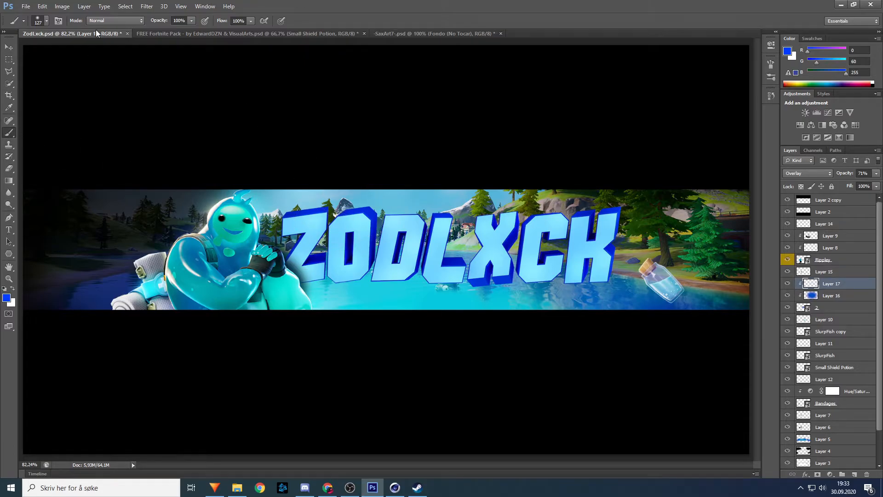
pyautogui.click(47, 21)
pyautogui.moveTo(67, 49); pyautogui.dragTo(69, 49)
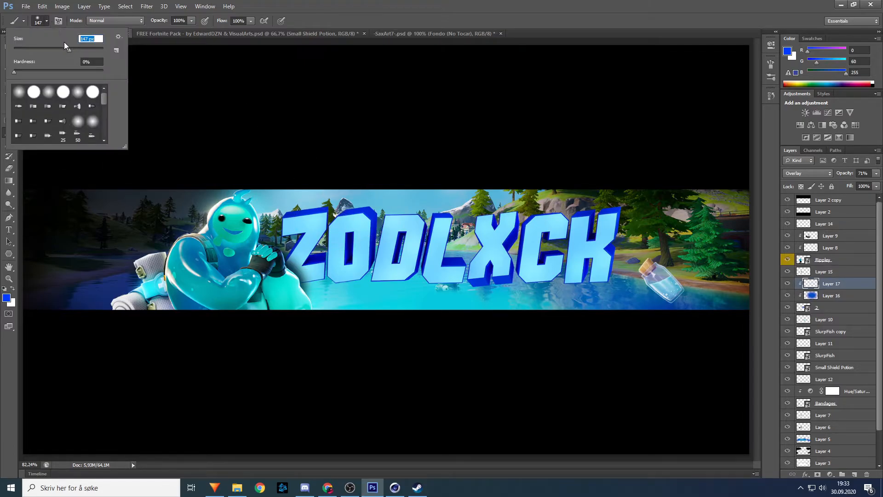
pyautogui.click(54, 20)
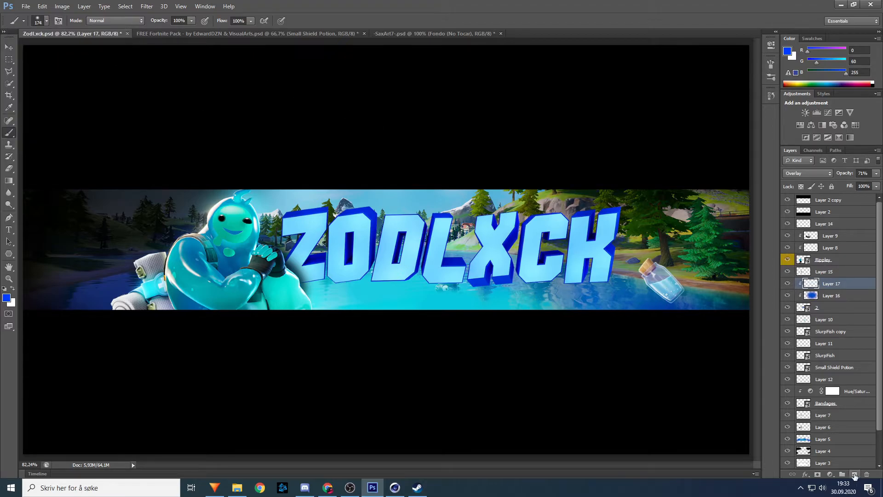
# Step: Add a new layer above Layer 17, paint soft blue across the upper half of the title letters and clip it to the title
pyautogui.click(854, 474)
pyautogui.moveTo(614, 225)
pyautogui.mouseDown()
pyautogui.moveTo(281, 225)
pyautogui.moveTo(520, 244)
pyautogui.moveTo(630, 239)
pyautogui.moveTo(488, 243)
pyautogui.moveTo(338, 229)
pyautogui.moveTo(394, 215)
pyautogui.moveTo(614, 218)
pyautogui.mouseUp()
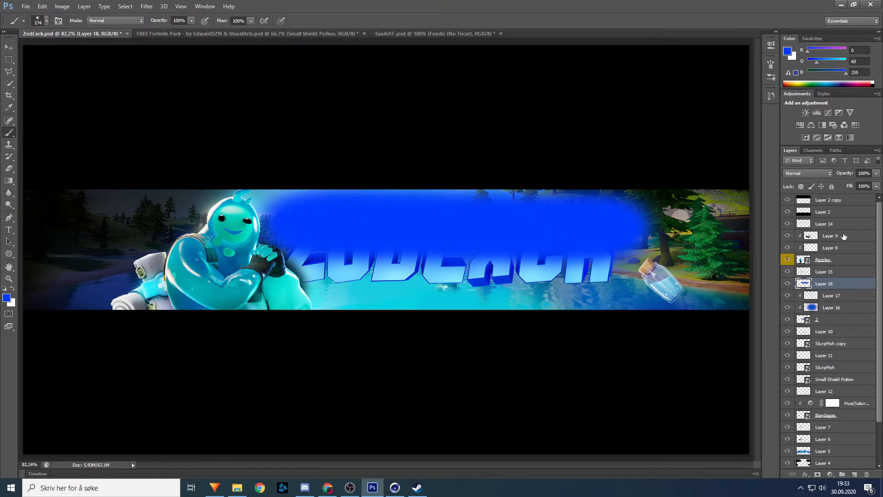
pyautogui.rightClick(841, 283)
pyautogui.click(754, 239)
# Step: Set the blue title shading layer's blend mode to Hard Light and its opacity to 73%
pyautogui.click(808, 173)
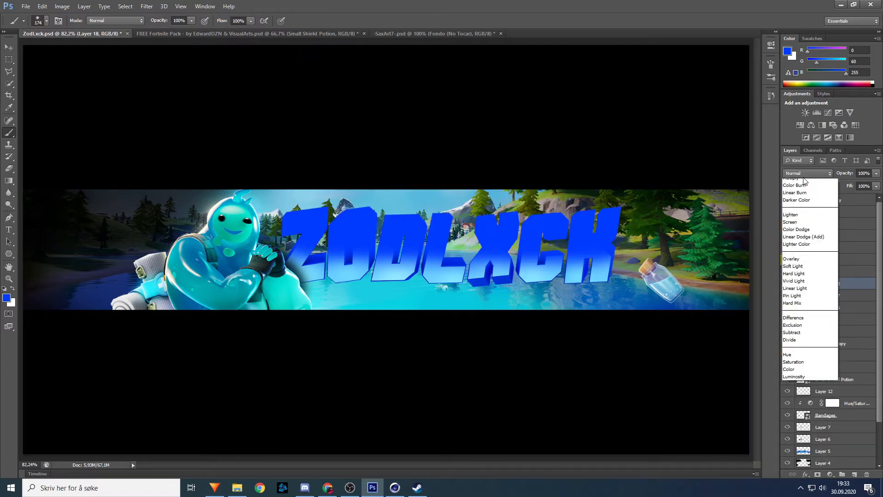
pyautogui.click(805, 296)
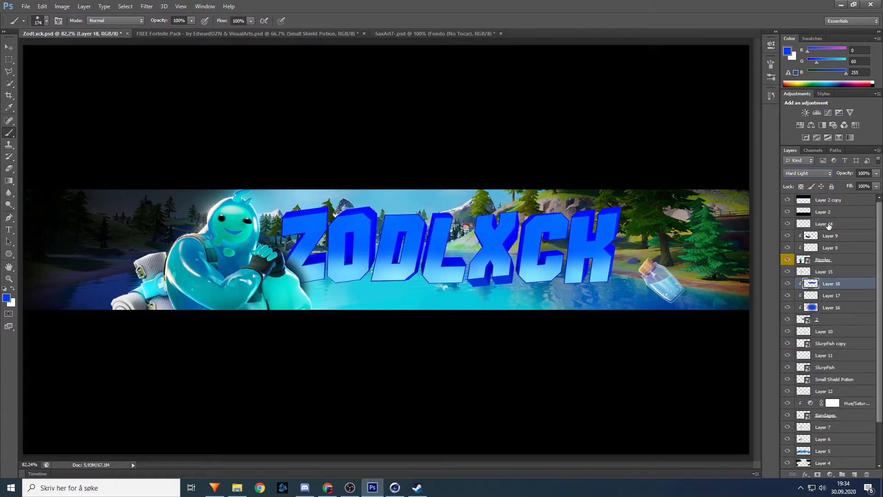
pyautogui.click(865, 184)
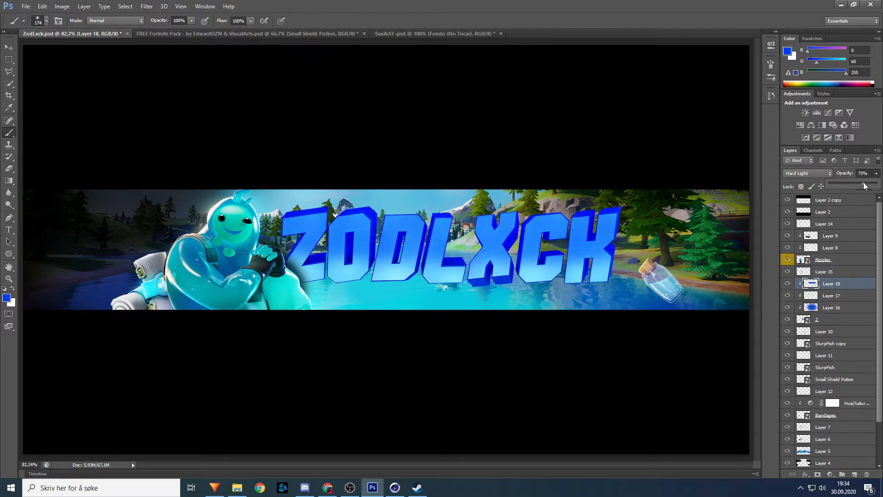
pyautogui.click(10, 48)
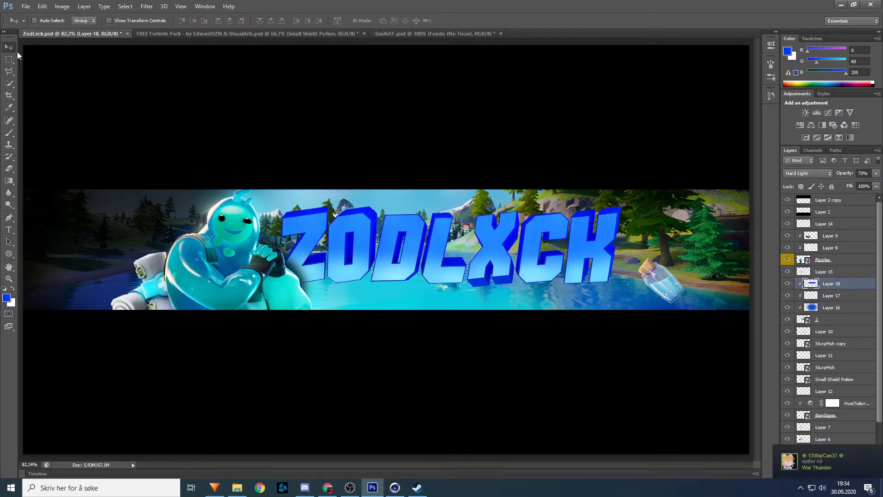
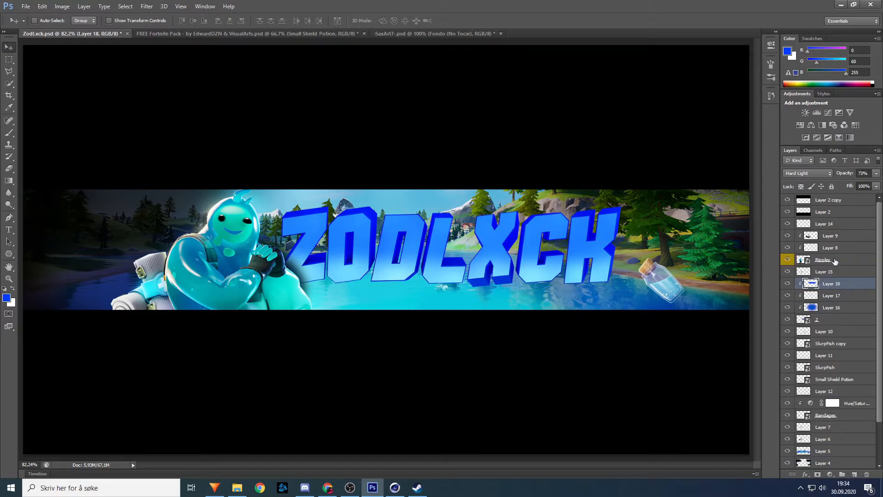
# Step: Set the foreground colour to black and the soft brush's size to 267 px
pyautogui.click(9, 133)
pyautogui.click(10, 300)
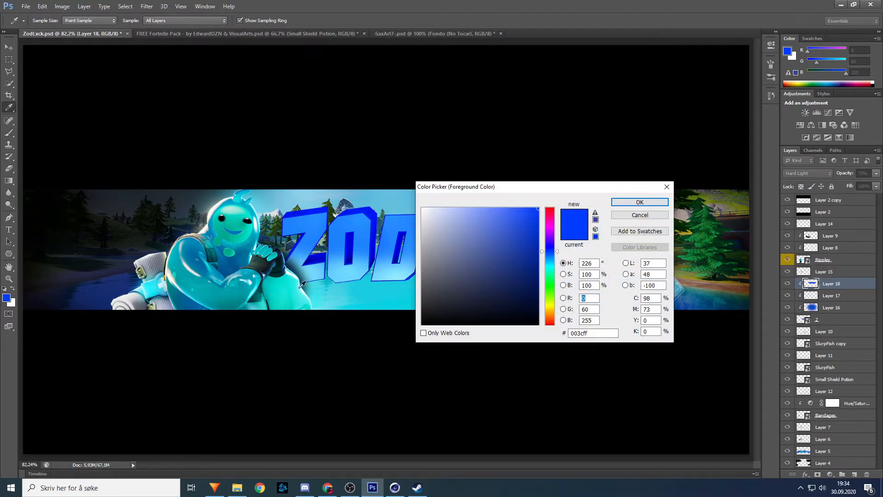
pyautogui.click(537, 325)
pyautogui.click(640, 202)
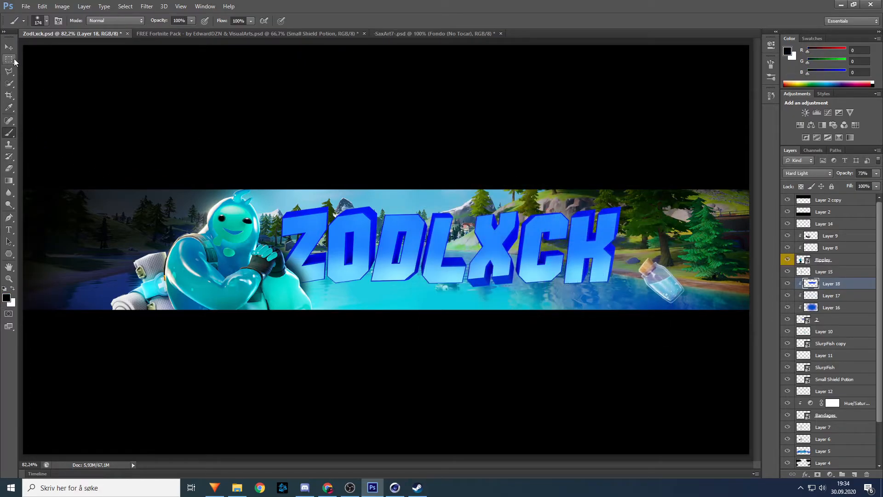
pyautogui.click(47, 21)
pyautogui.write('267')
pyautogui.press('Return')
# Step: Add a new layer above Layer 13 and paint black over the wallpaper around the title with a 349 px soft brush
pyautogui.scroll(-2, 836, 411)
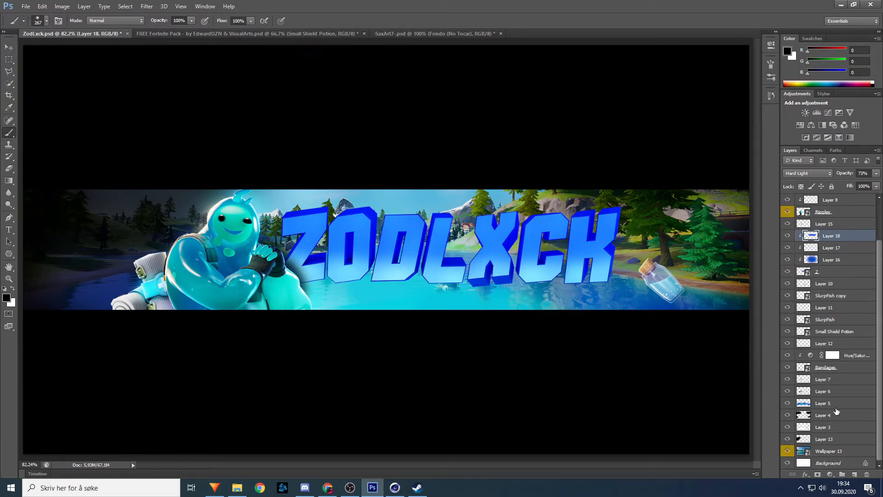
pyautogui.click(829, 439)
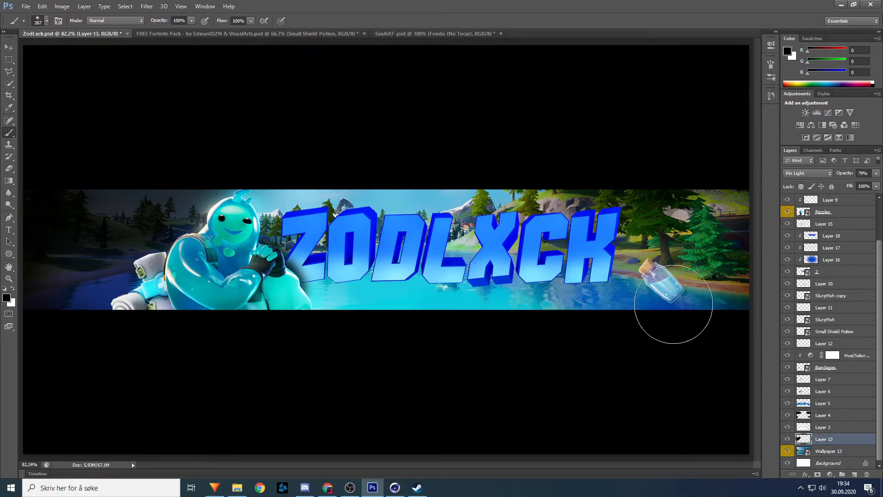
pyautogui.click(46, 21)
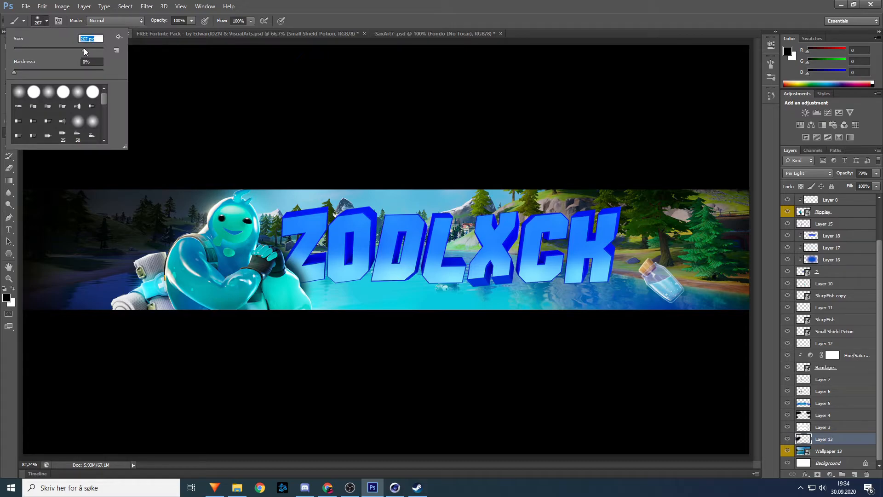
pyautogui.press('Return')
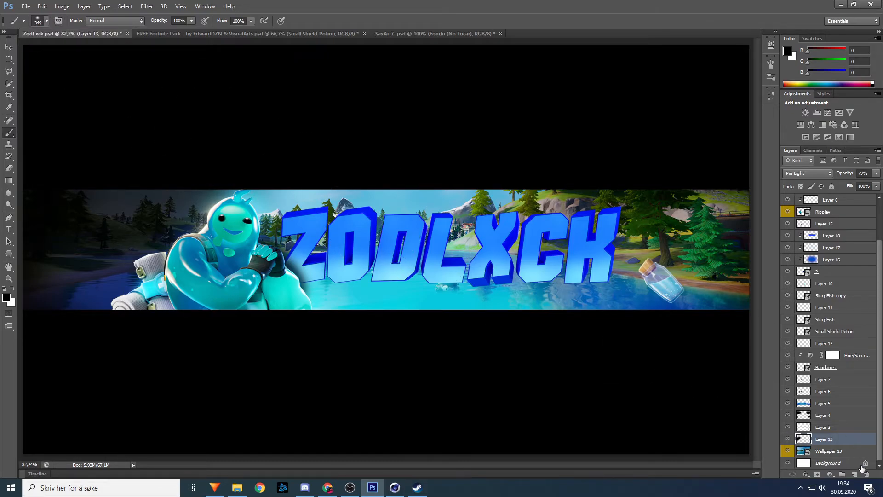
pyautogui.click(854, 474)
pyautogui.moveTo(633, 269)
pyautogui.mouseDown()
pyautogui.moveTo(704, 267)
pyautogui.moveTo(711, 211)
pyautogui.moveTo(646, 206)
pyautogui.moveTo(722, 292)
pyautogui.moveTo(644, 301)
pyautogui.moveTo(661, 222)
pyautogui.moveTo(604, 198)
pyautogui.moveTo(457, 178)
pyautogui.moveTo(237, 178)
pyautogui.moveTo(472, 156)
pyautogui.moveTo(681, 215)
pyautogui.moveTo(574, 303)
pyautogui.moveTo(306, 324)
pyautogui.mouseUp()
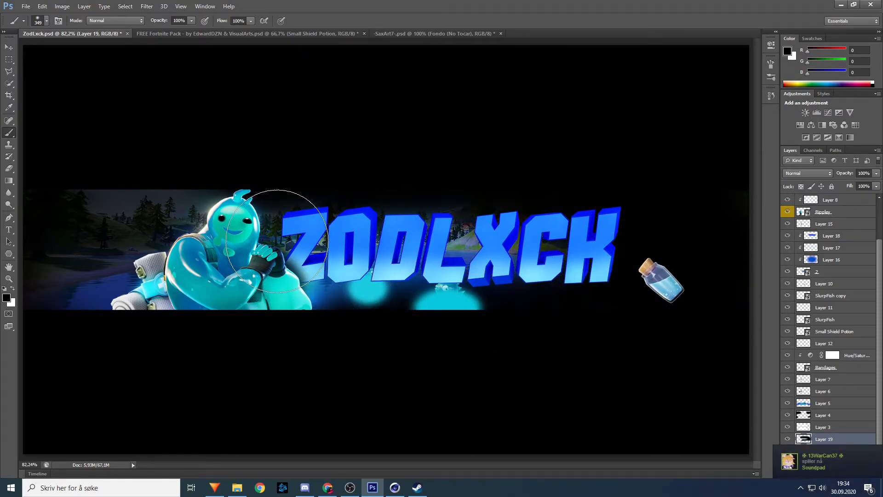
pyautogui.click(277, 235)
# Step: Move the black shading layer beneath Layer 13, directly above the wallpaper, and lower its opacity to 75%
pyautogui.moveTo(840, 440); pyautogui.dragTo(822, 452)
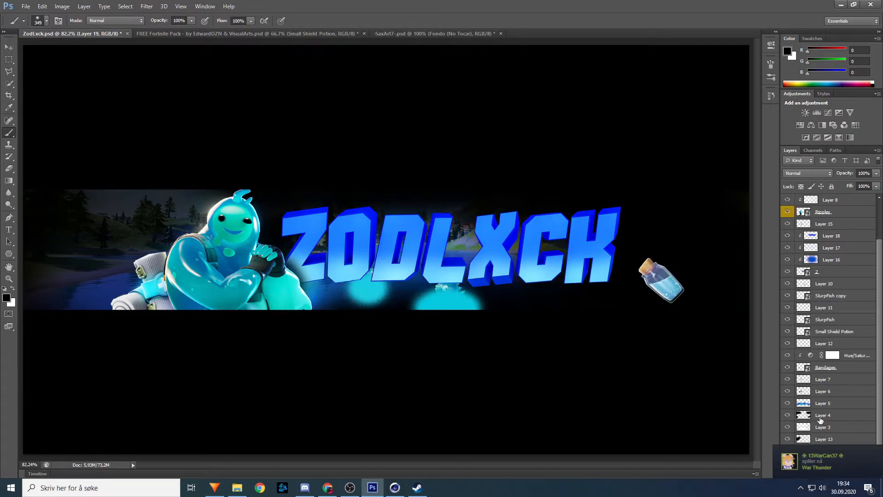
pyautogui.scroll(-1, 826, 386)
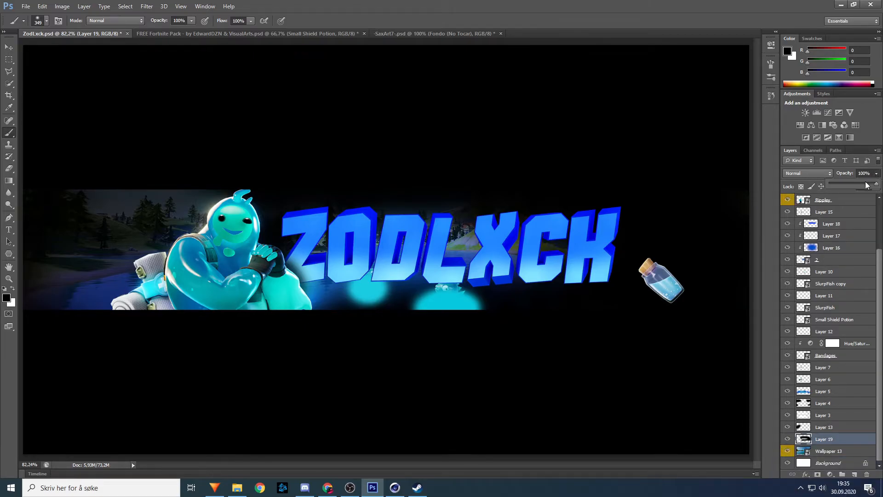
pyautogui.moveTo(865, 181); pyautogui.dragTo(863, 181)
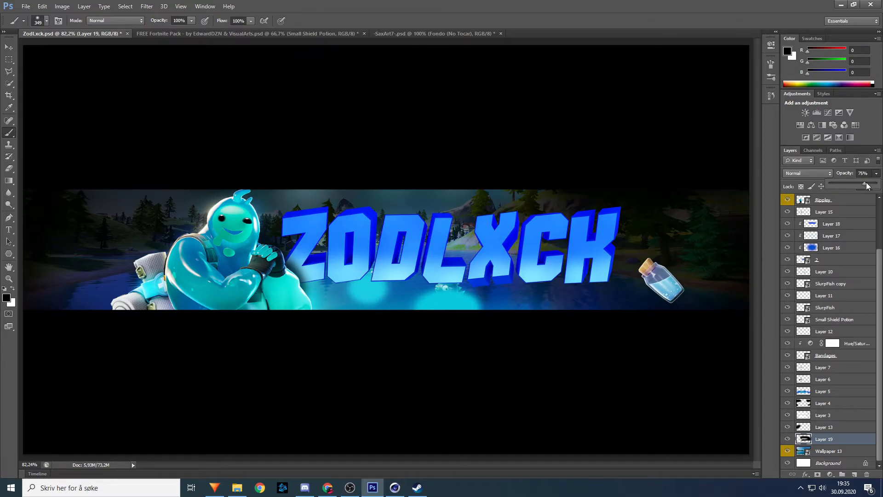
pyautogui.click(871, 174)
pyautogui.moveTo(821, 391); pyautogui.dragTo(814, 447)
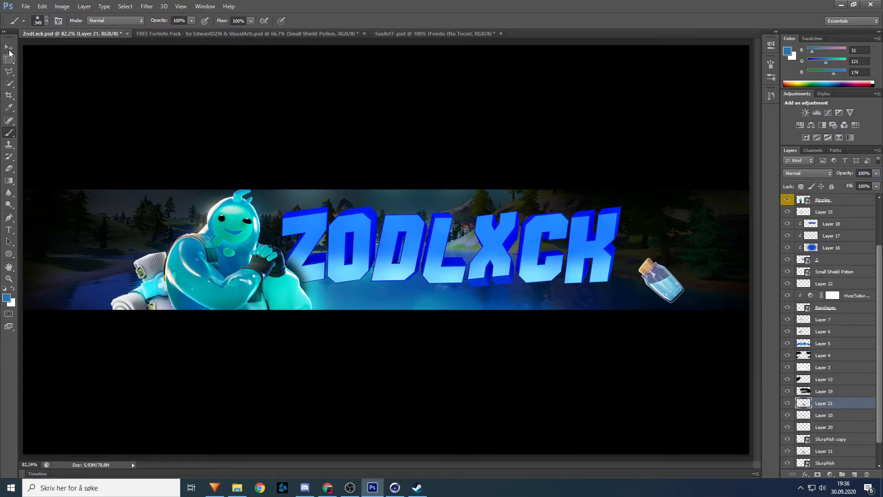
# Step: Set the foreground colour to white and reduce the soft brush's size to 201 px
pyautogui.click(7, 49)
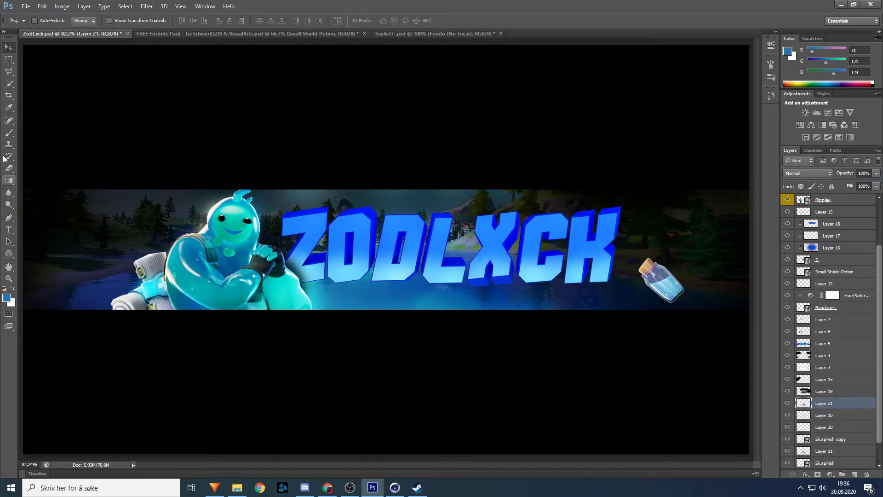
pyautogui.click(5, 298)
pyautogui.moveTo(511, 238); pyautogui.dragTo(420, 207)
pyautogui.click(639, 202)
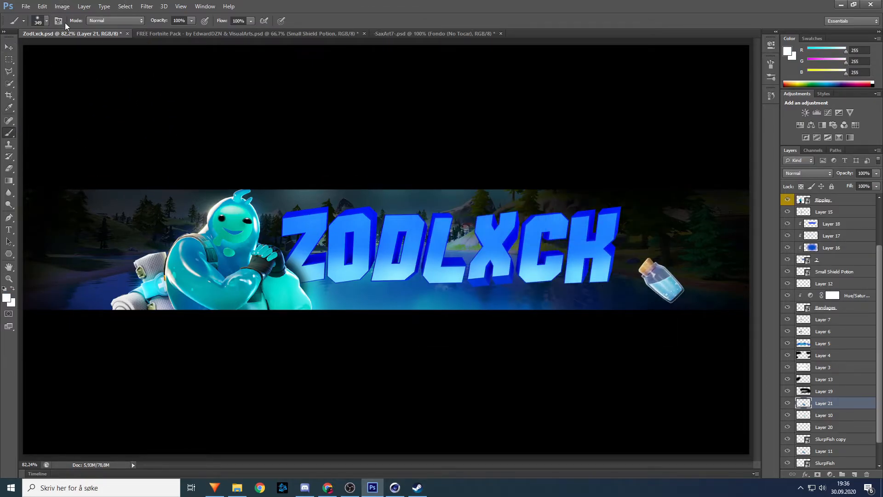
pyautogui.click(47, 21)
pyautogui.moveTo(65, 48); pyautogui.dragTo(71, 48)
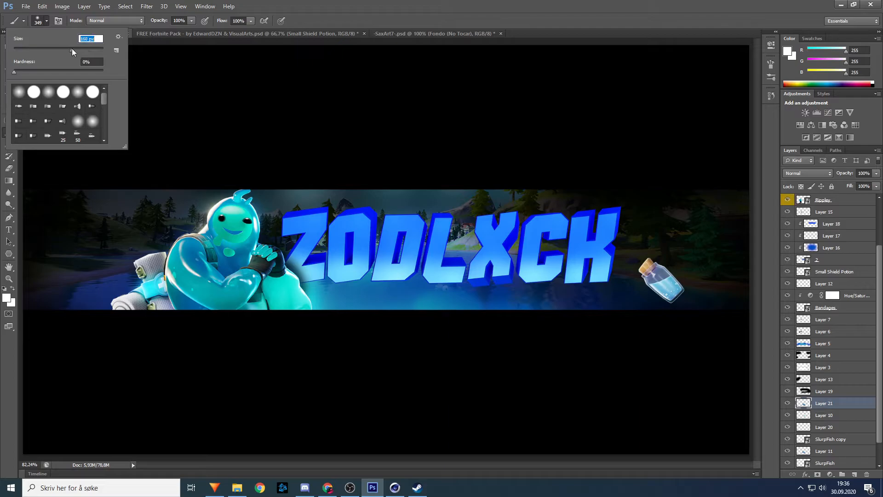
pyautogui.click(49, 23)
pyautogui.click(48, 25)
pyautogui.click(49, 23)
# Step: Add a new layer above Layer 9 and paint single soft white light spots scattered across the whole banner
pyautogui.scroll(-1, 870, 337)
pyautogui.scroll(6, 871, 337)
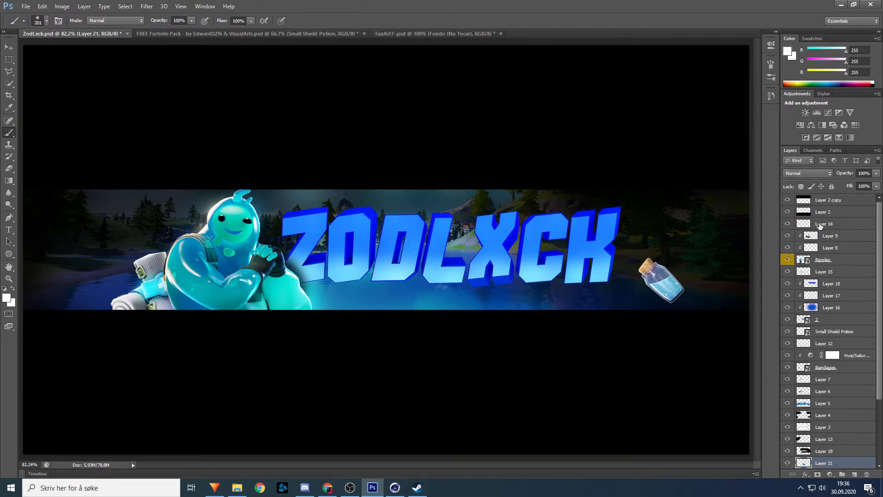
pyautogui.click(821, 236)
pyautogui.click(859, 471)
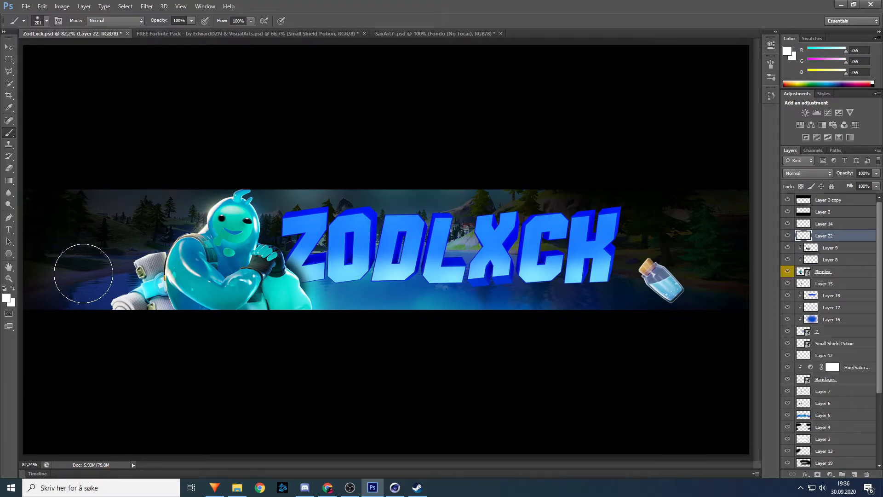
pyautogui.moveTo(74, 281); pyautogui.dragTo(84, 281)
pyautogui.click(127, 223)
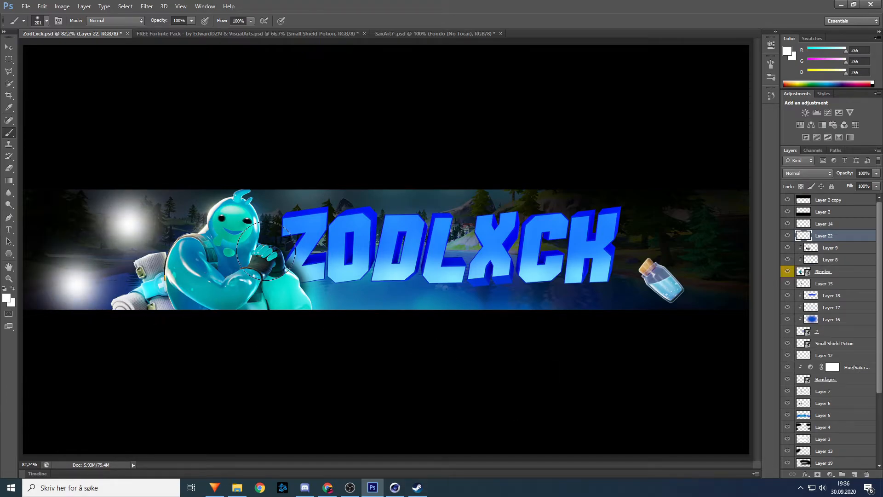
pyautogui.click(267, 248)
pyautogui.click(392, 215)
pyautogui.click(485, 295)
pyautogui.click(547, 209)
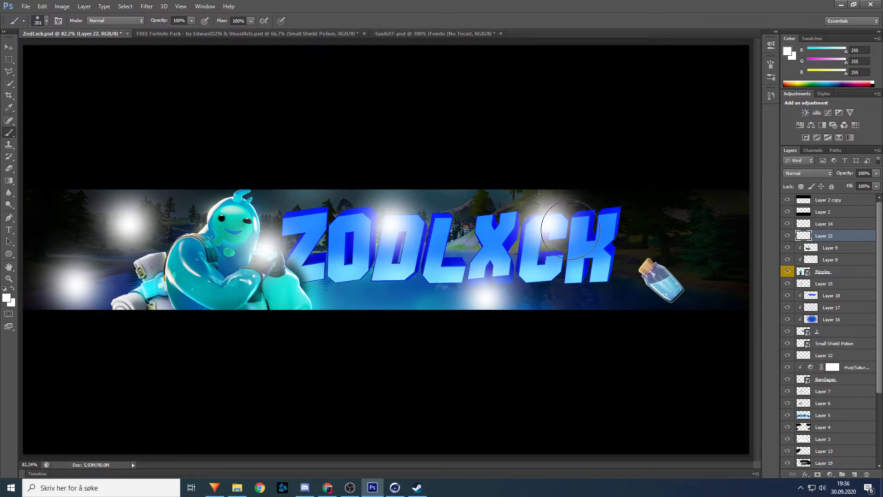
pyautogui.click(673, 260)
# Step: Move the white light spots layer between Layer 5 and Layer 4, then set its blend mode to Soft Light after trying Overlay
pyautogui.moveTo(842, 241); pyautogui.dragTo(834, 417)
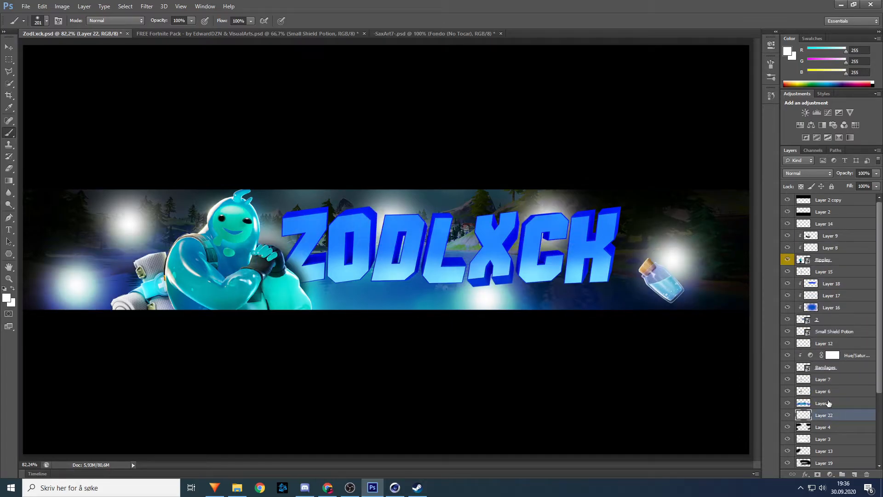
pyautogui.click(806, 171)
pyautogui.click(796, 294)
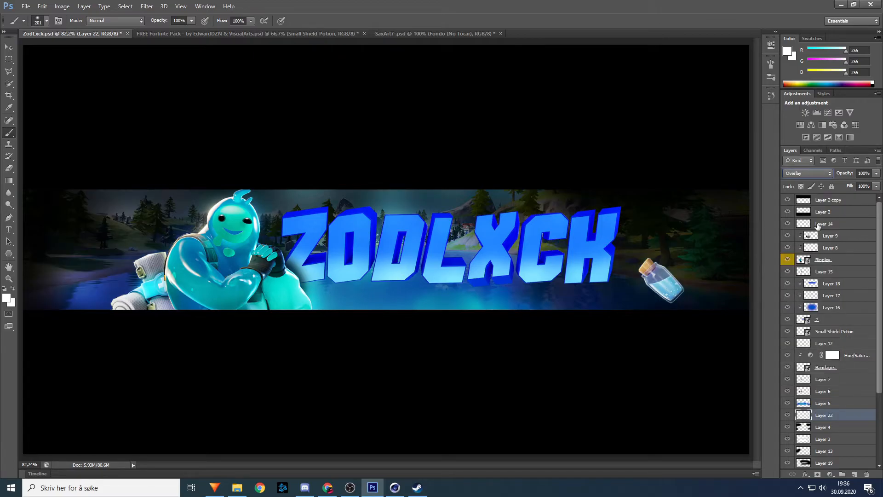
pyautogui.click(827, 174)
pyautogui.click(815, 293)
pyautogui.click(826, 175)
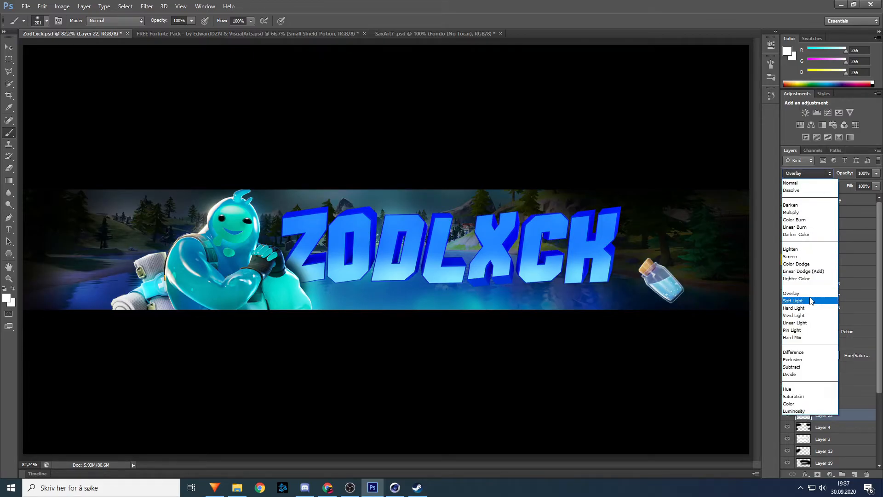
pyautogui.click(811, 300)
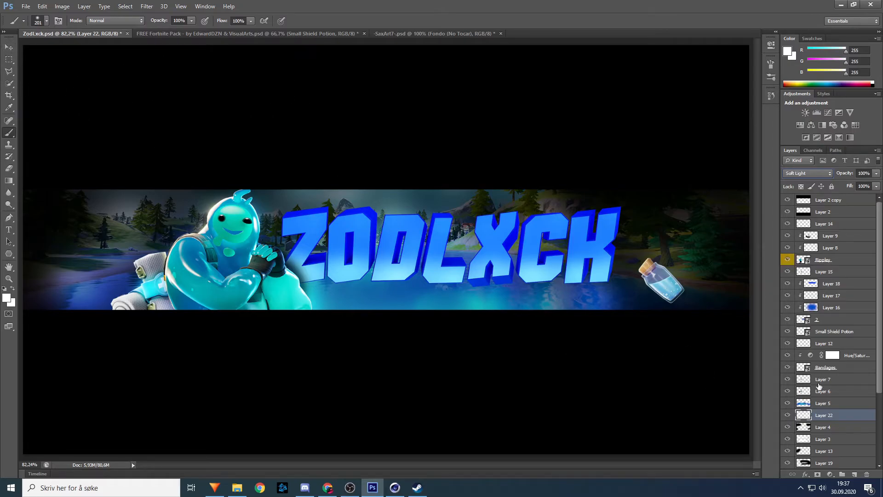
# Step: Add a new layer above Small Shield Potion and sample light blue (RGB 110, 216, 255) from the title as foreground colour
pyautogui.click(788, 319)
pyautogui.click(834, 331)
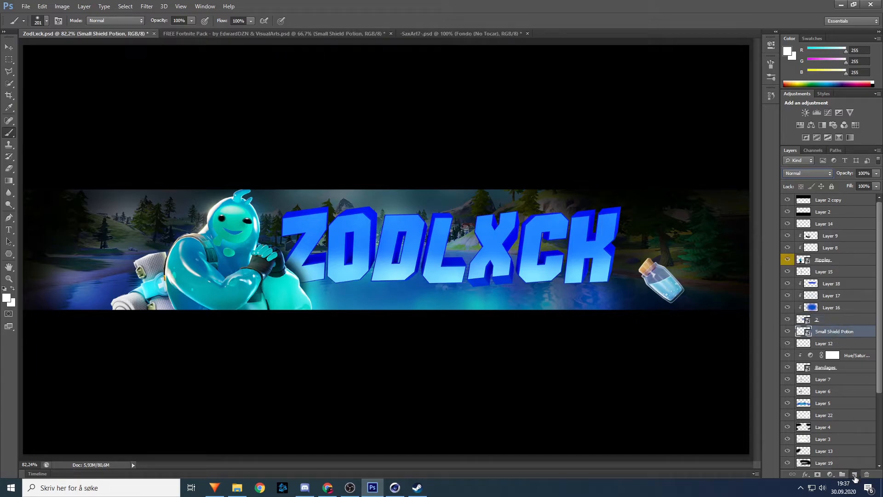
pyautogui.click(855, 478)
pyautogui.click(6, 298)
pyautogui.click(349, 261)
pyautogui.click(639, 201)
# Step: Paint a soft light-blue glow behind the title letters on Layer 23 and set its blend mode to Overlay
pyautogui.press('b')
pyautogui.moveTo(313, 222)
pyautogui.mouseDown()
pyautogui.moveTo(316, 264)
pyautogui.moveTo(348, 257)
pyautogui.moveTo(361, 227)
pyautogui.moveTo(365, 255)
pyautogui.moveTo(394, 258)
pyautogui.moveTo(435, 242)
pyautogui.moveTo(447, 270)
pyautogui.moveTo(495, 267)
pyautogui.moveTo(493, 236)
pyautogui.moveTo(532, 257)
pyautogui.moveTo(558, 240)
pyautogui.moveTo(592, 263)
pyautogui.moveTo(606, 229)
pyautogui.mouseUp()
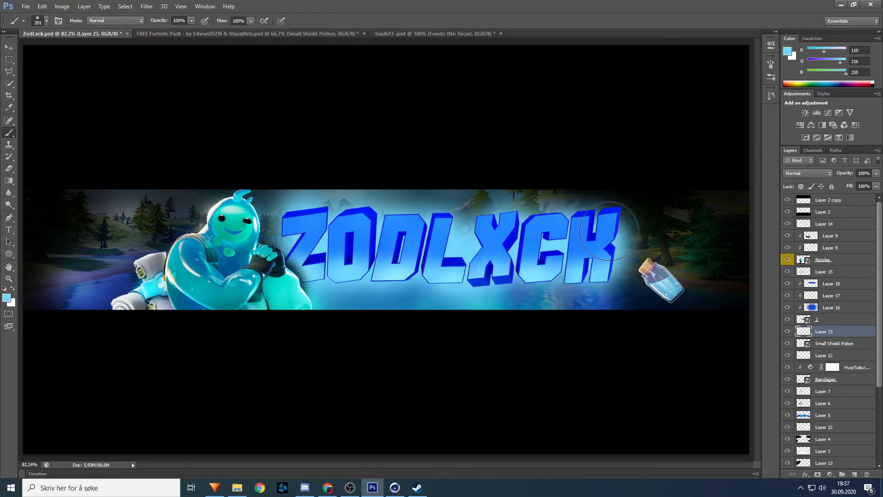
pyautogui.click(827, 175)
pyautogui.click(808, 292)
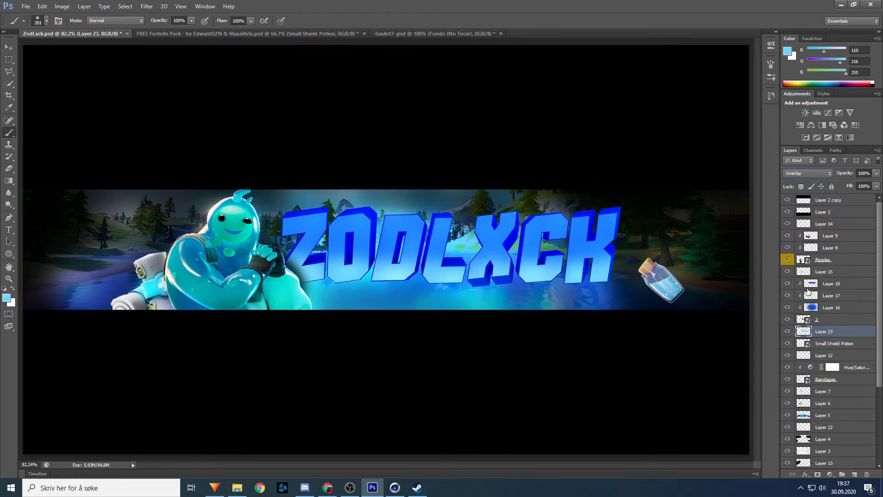
# Step: Enlarge the Small Shield Potion and place it just beyond the right end of the title, cut off by the lower black band
pyautogui.click(788, 332)
pyautogui.click(788, 331)
pyautogui.press('v')
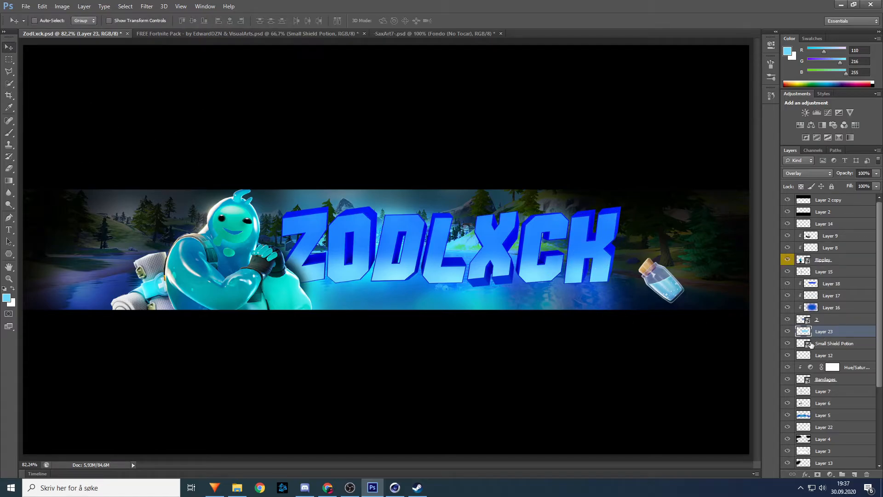
pyautogui.click(789, 345)
pyautogui.click(831, 341)
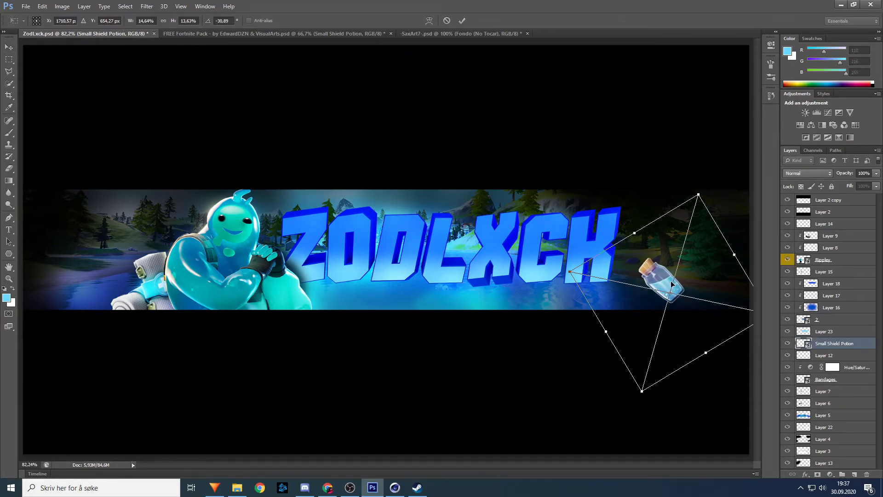
pyautogui.moveTo(671, 281); pyautogui.dragTo(640, 269)
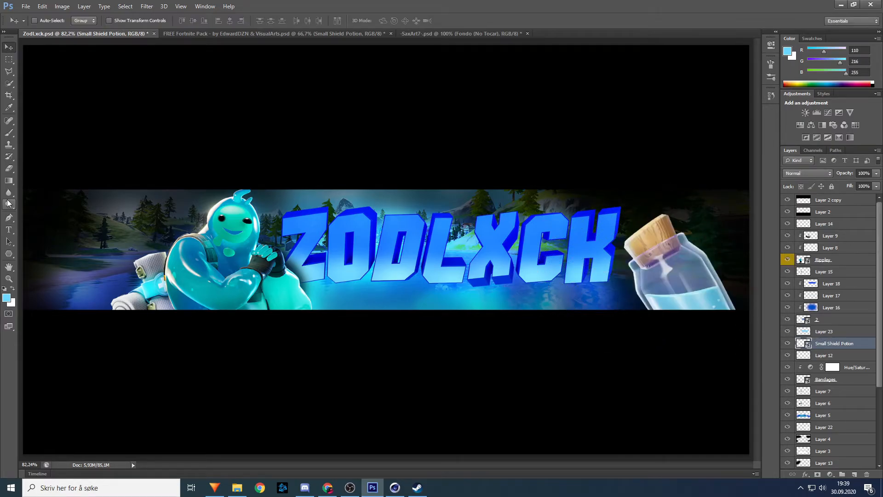
# Step: Rasterize the Small Shield Potion and soften it with the Blur tool at 50% strength
pyautogui.click(11, 194)
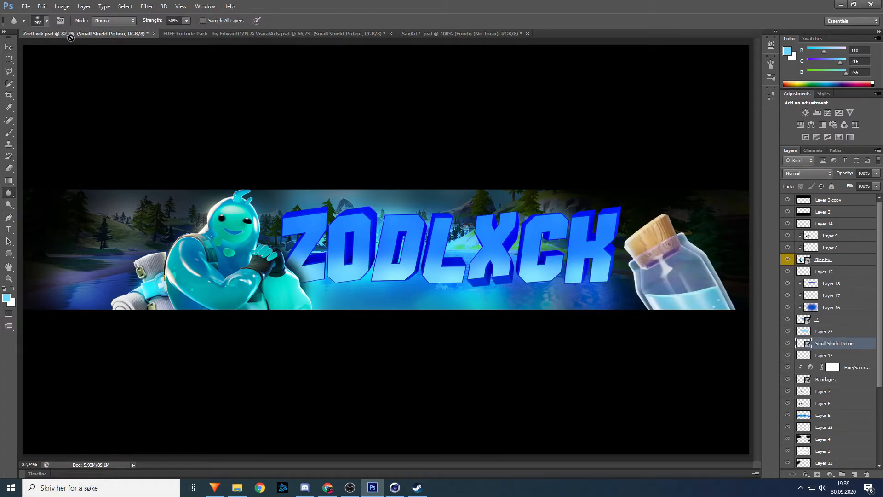
pyautogui.click(712, 277)
pyautogui.click(423, 185)
pyautogui.moveTo(691, 281)
pyautogui.mouseDown()
pyautogui.moveTo(663, 219)
pyautogui.moveTo(684, 255)
pyautogui.moveTo(665, 222)
pyautogui.moveTo(635, 248)
pyautogui.moveTo(655, 245)
pyautogui.moveTo(695, 276)
pyautogui.mouseUp()
# Step: Move the Small Shield Potion layer down between Layer 19 and Layer 21
pyautogui.scroll(-3, 849, 349)
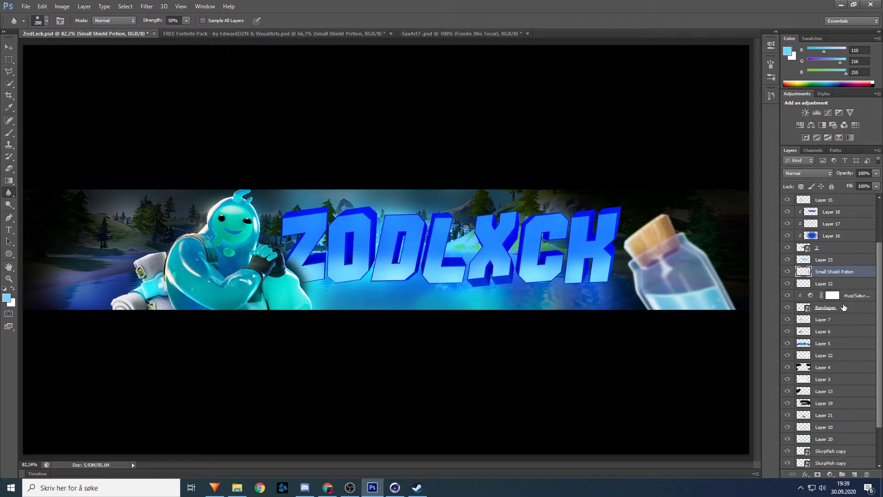
pyautogui.moveTo(840, 251); pyautogui.dragTo(826, 386)
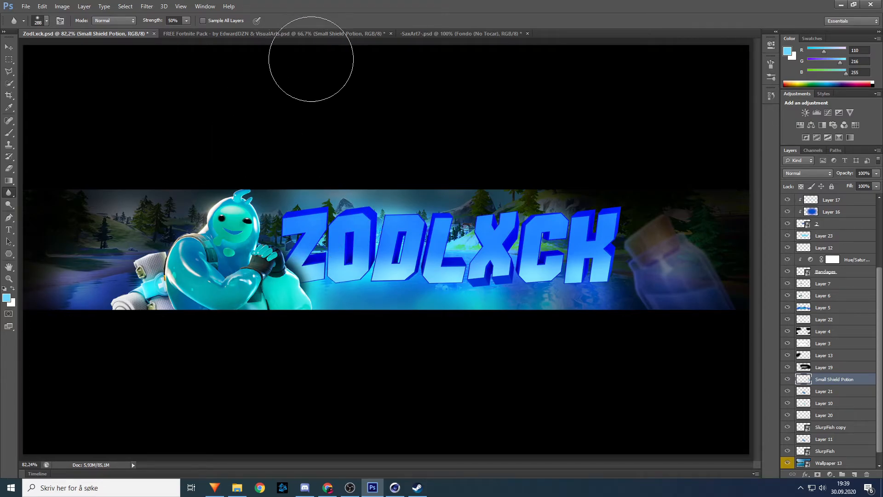
pyautogui.click(6, 49)
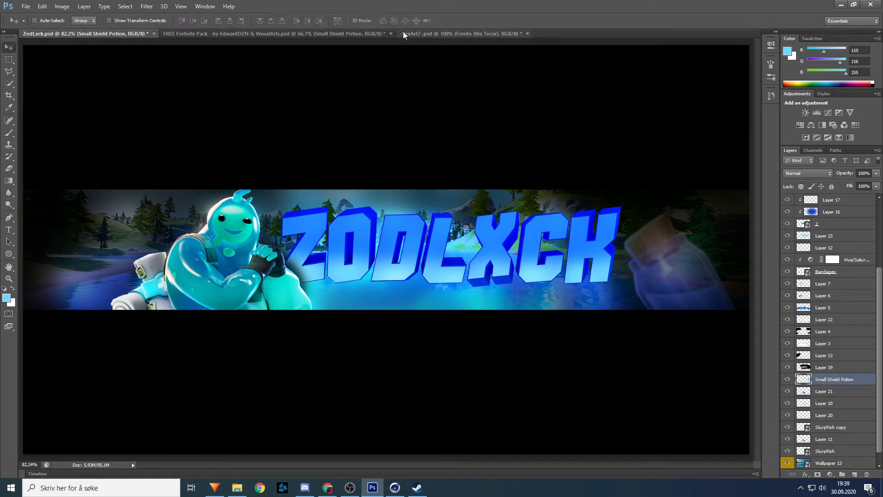
# Step: Switch to the SaxArt7 pack document and preview the effects in the Efectos group one after another
pyautogui.click(432, 33)
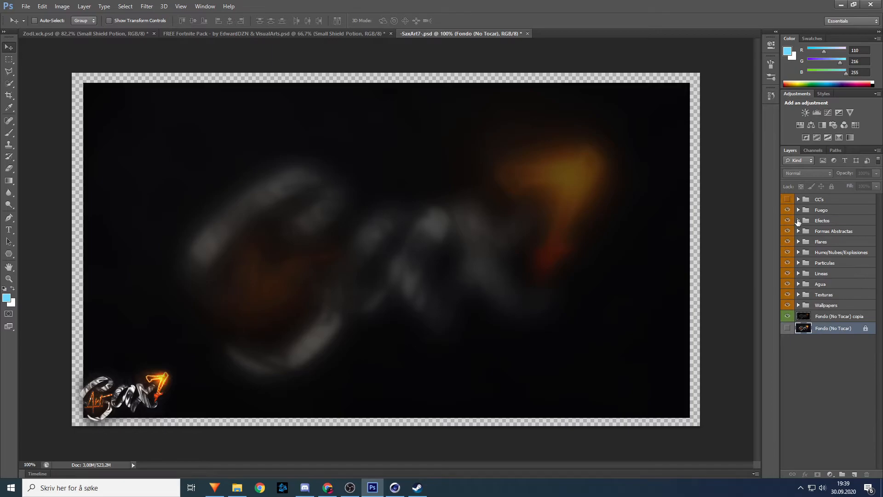
pyautogui.click(798, 221)
pyautogui.click(787, 231)
pyautogui.click(788, 231)
pyautogui.click(787, 243)
pyautogui.click(788, 243)
pyautogui.click(788, 255)
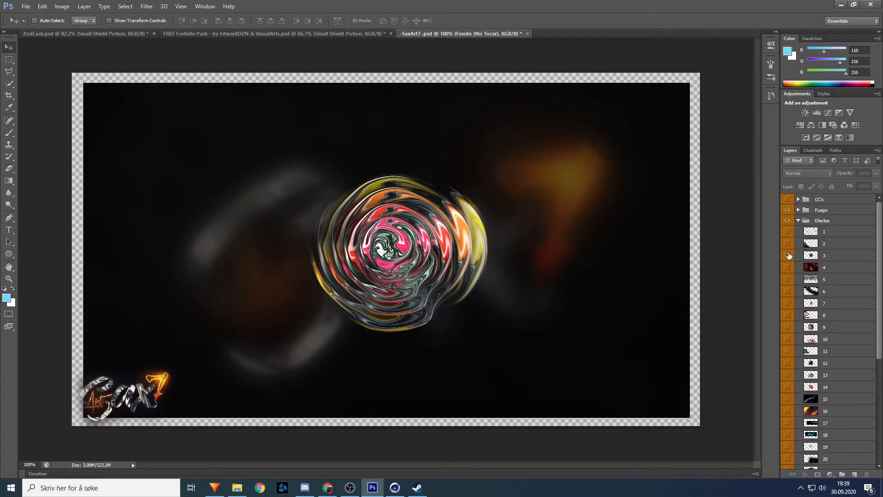
pyautogui.click(788, 256)
pyautogui.click(788, 268)
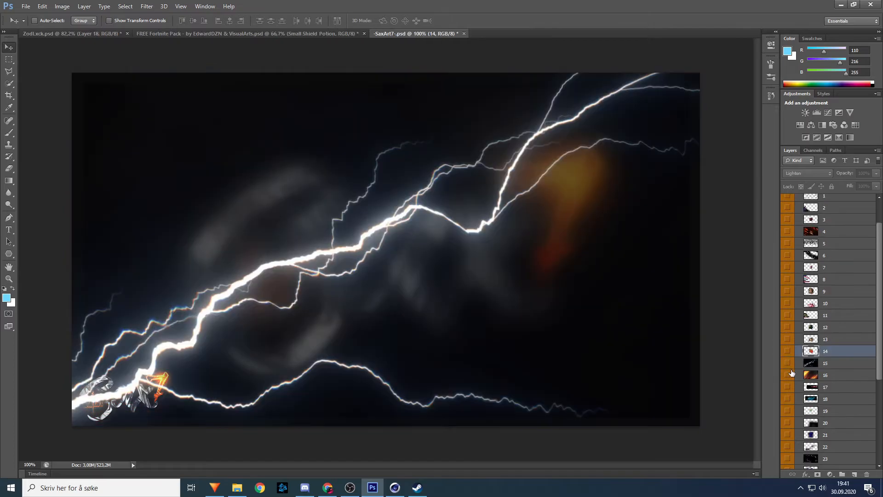
pyautogui.click(788, 367)
pyautogui.click(788, 388)
pyautogui.click(789, 388)
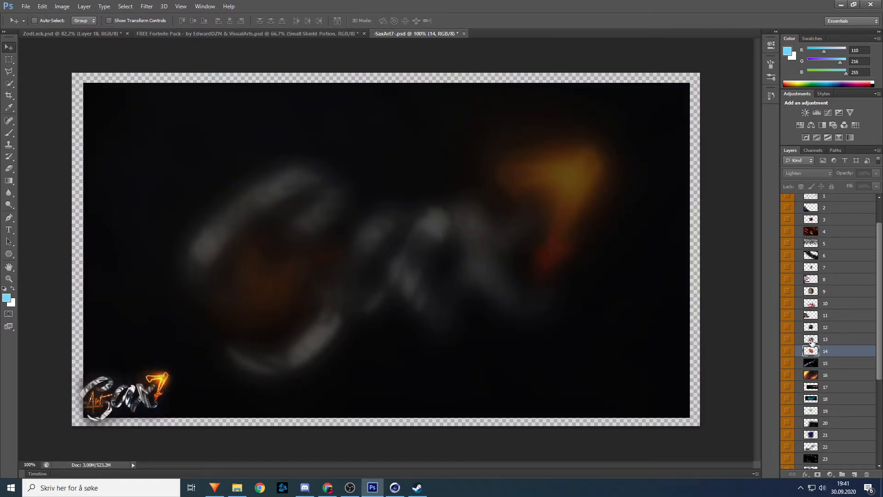
# Step: Bring Efectos layer 3, the swirl, into the banner above Layer 18 and enlarge it to cover the whole title
pyautogui.scroll(3, 812, 341)
pyautogui.click(788, 255)
pyautogui.click(823, 256)
pyautogui.moveTo(394, 257); pyautogui.dragTo(465, 229)
pyautogui.hotkey('ctrl', 't')
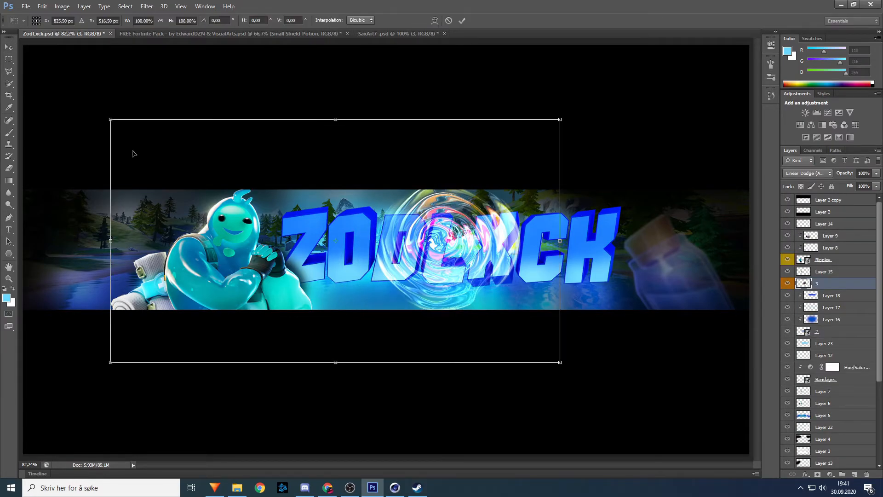
pyautogui.moveTo(110, 119); pyautogui.dragTo(39, 79)
pyautogui.press('Return')
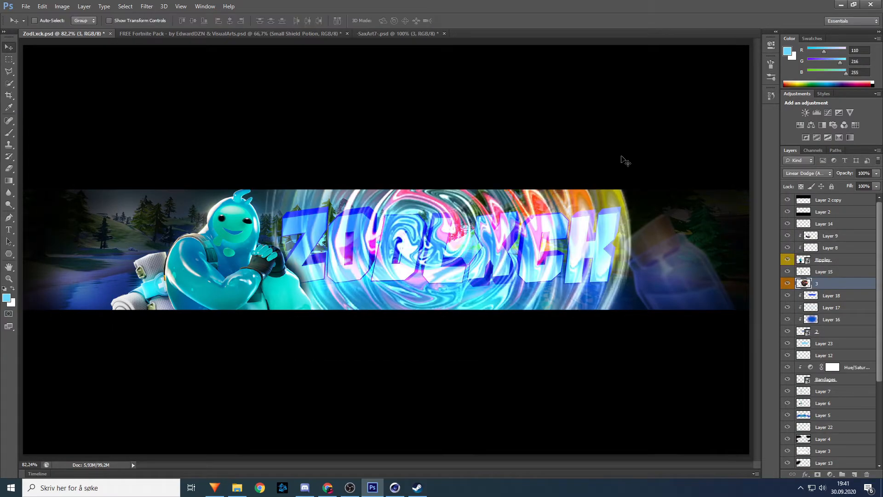
# Step: Clip swirl layer 3 to the title, set its opacity to 54% and shift the swirl slightly left and down
pyautogui.rightClick(830, 283)
pyautogui.click(755, 236)
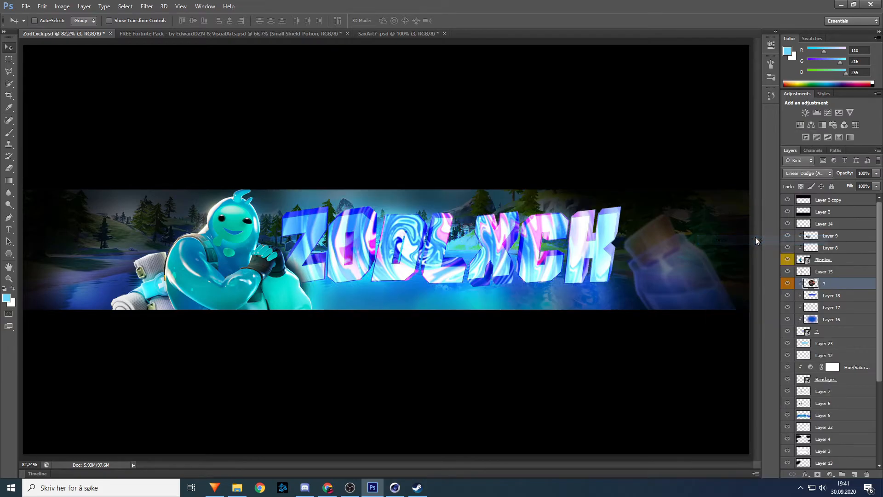
pyautogui.click(876, 173)
pyautogui.moveTo(862, 180); pyautogui.dragTo(855, 180)
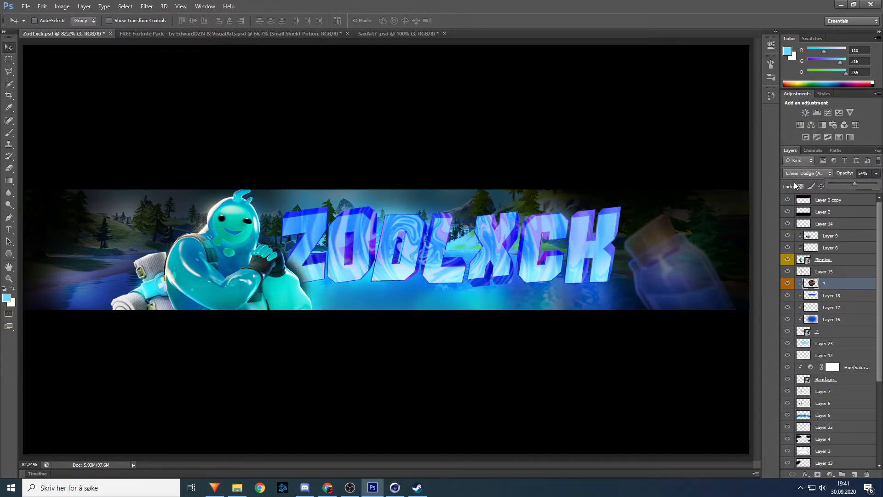
pyautogui.moveTo(481, 234); pyautogui.dragTo(449, 245)
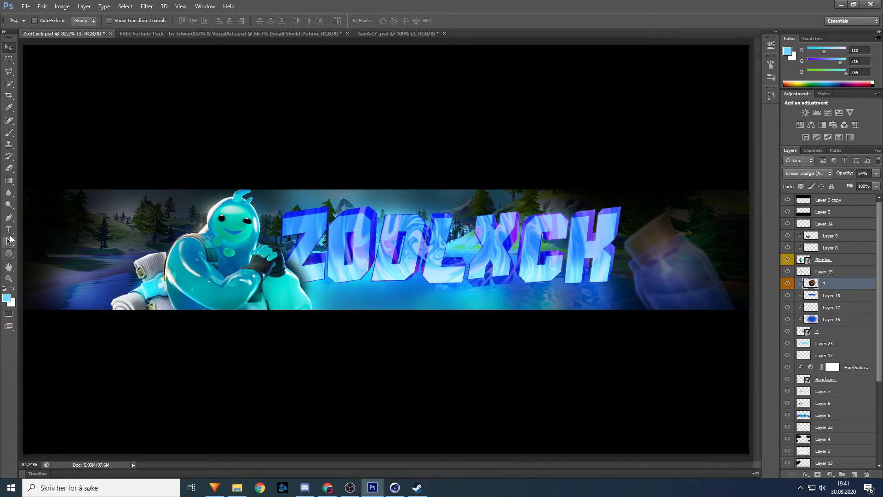
# Step: Erase the swirl texture from the dark 3D sides of the title letters with a soft 33 px eraser
pyautogui.click(9, 278)
pyautogui.click(473, 241)
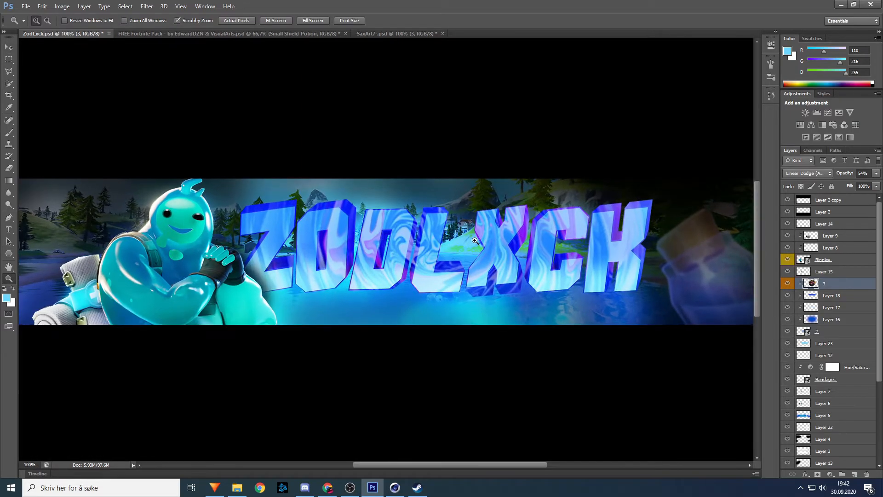
pyautogui.click(473, 240)
pyautogui.rightClick(436, 260)
pyautogui.click(481, 307)
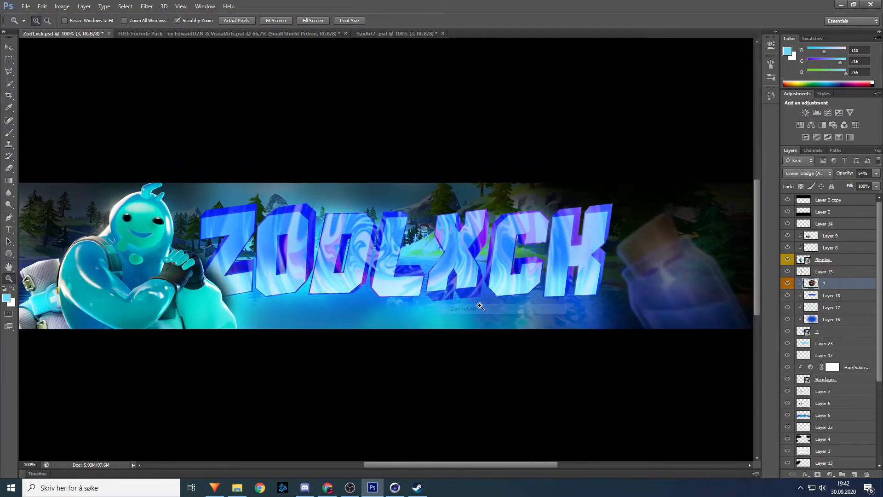
pyautogui.press('e')
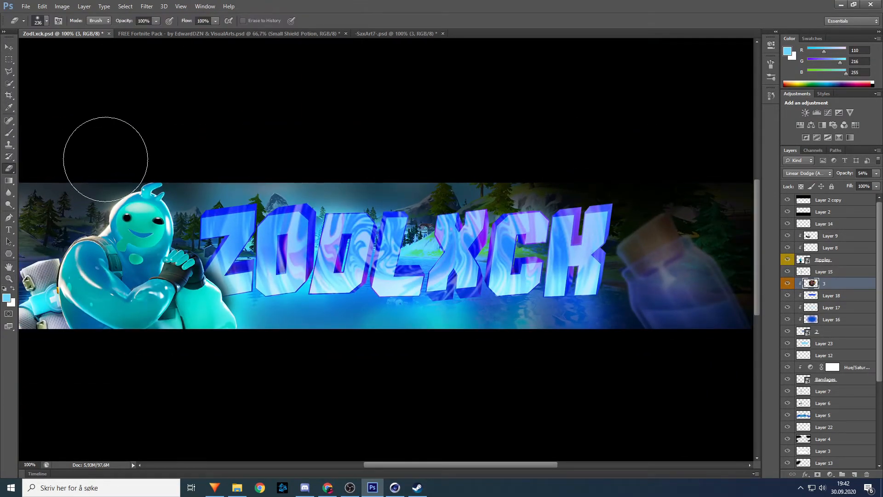
pyautogui.click(48, 22)
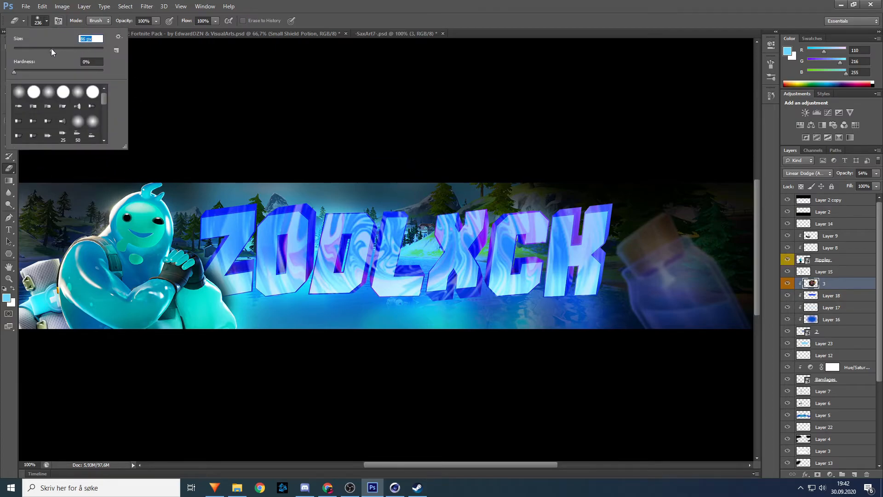
pyautogui.press('Return')
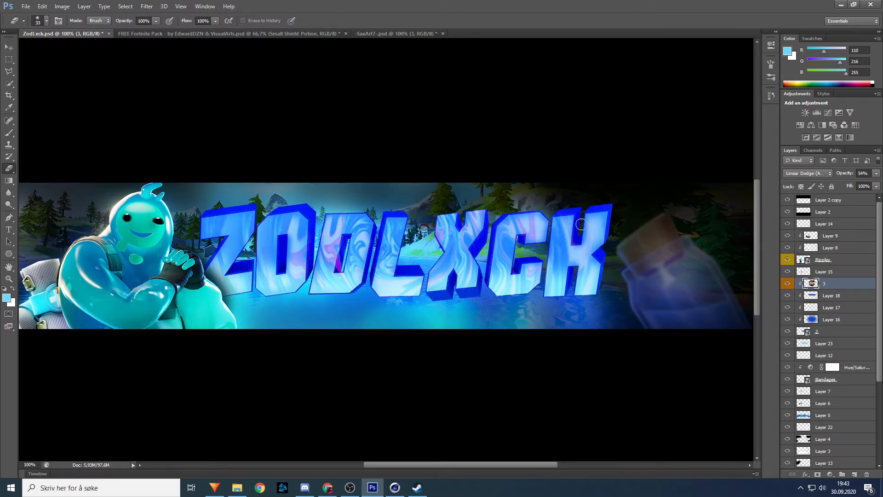
# Step: Compare the title with and without swirl layer 3, then lower that layer's opacity to 31%
pyautogui.click(8, 45)
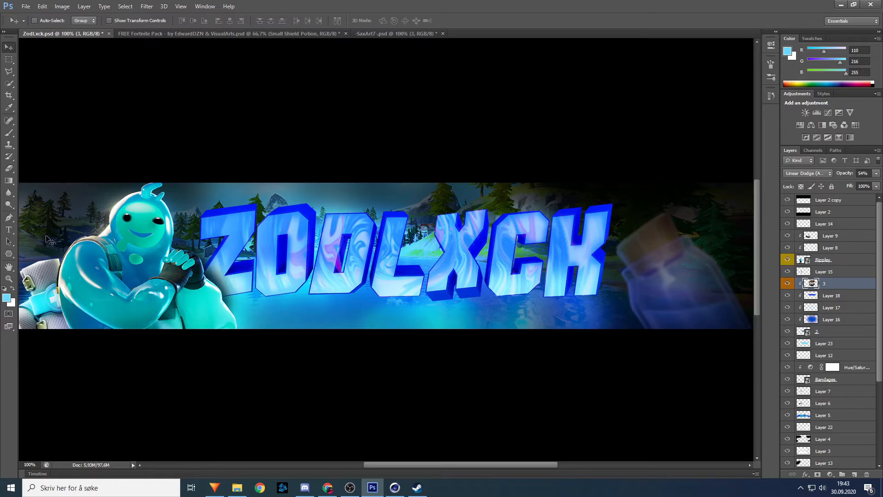
pyautogui.press('z')
pyautogui.rightClick(404, 255)
pyautogui.click(427, 255)
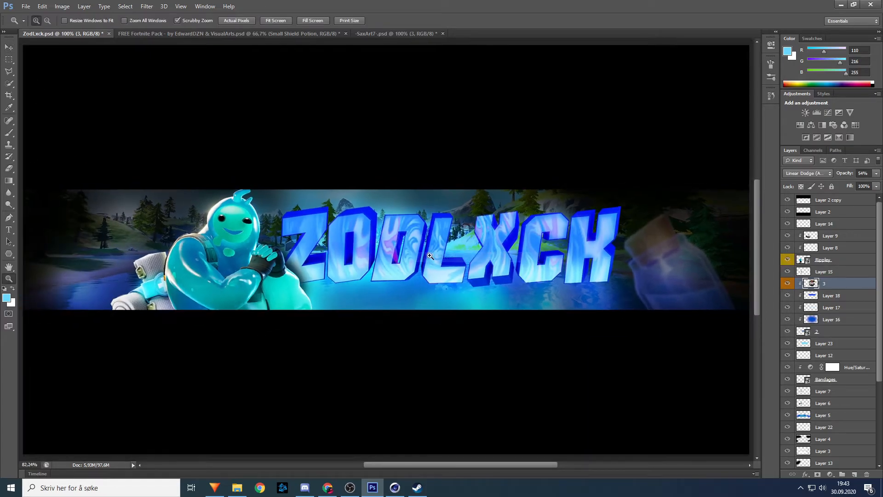
pyautogui.click(788, 285)
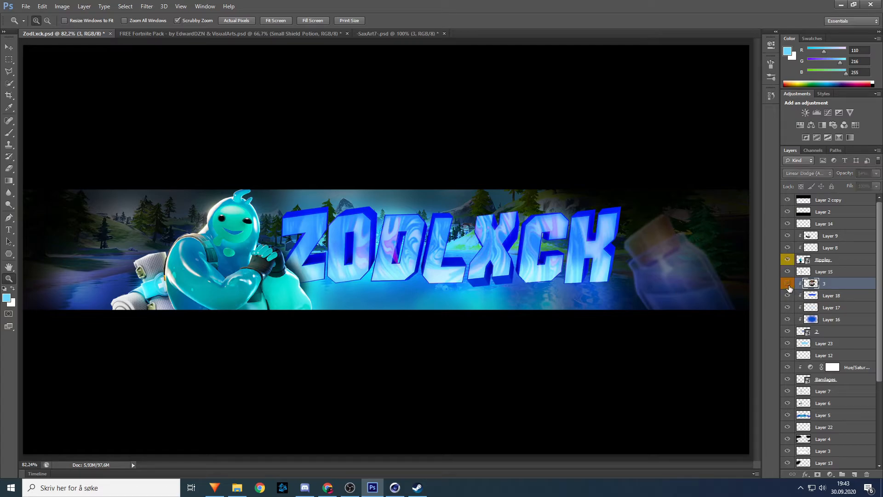
pyautogui.click(788, 285)
pyautogui.click(877, 174)
pyautogui.moveTo(851, 183); pyautogui.dragTo(848, 182)
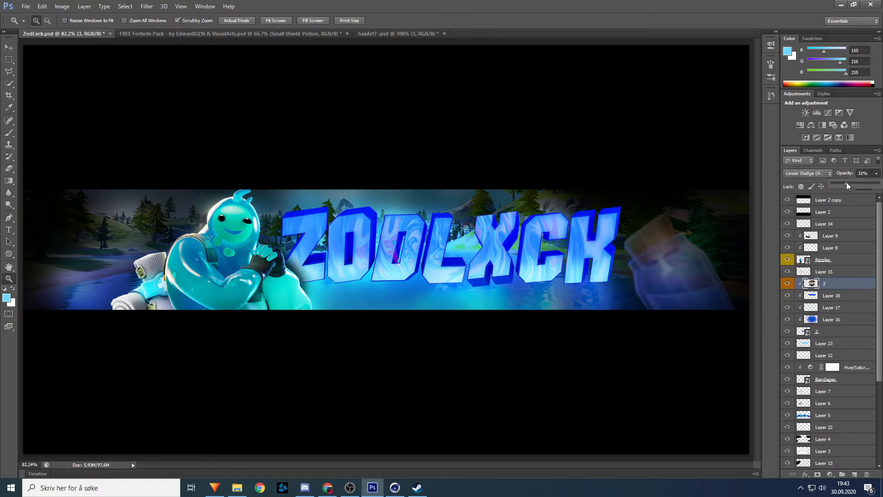
pyautogui.click(877, 174)
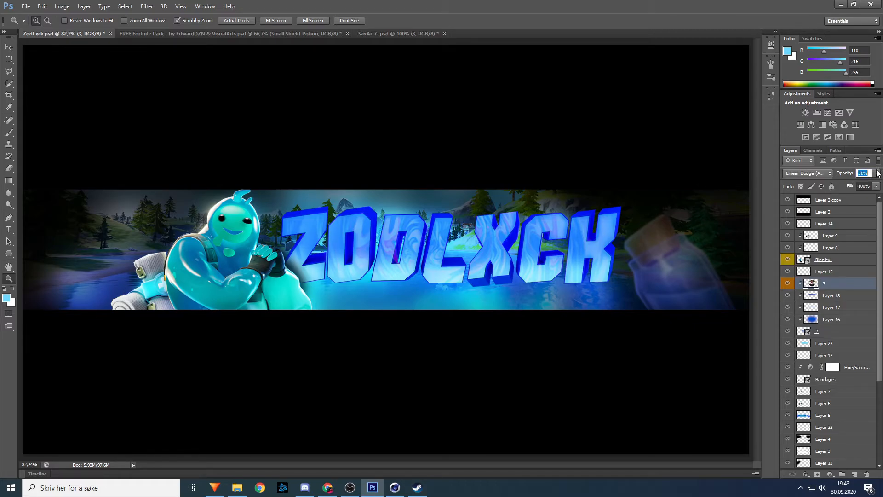
pyautogui.click(9, 47)
# Step: Duplicate title layer 2 and move the original, unclipped, between Layer 15 and swirl layer 3
pyautogui.scroll(-5, 828, 336)
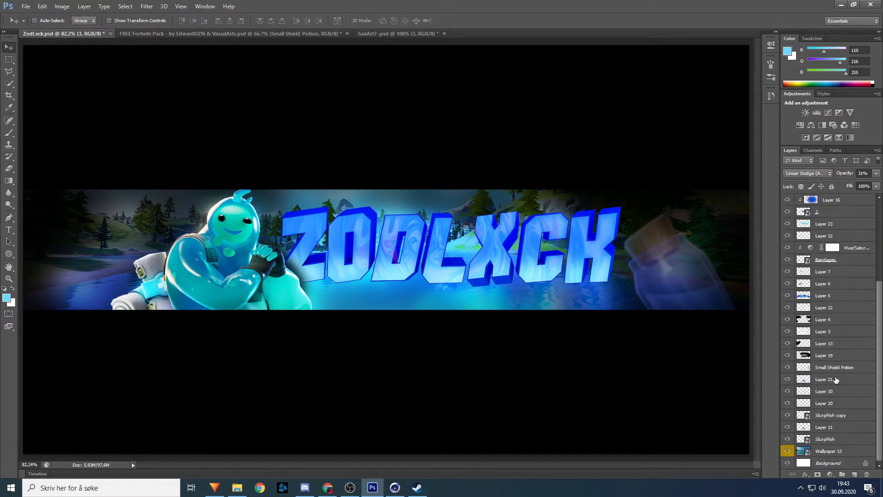
pyautogui.scroll(5, 836, 374)
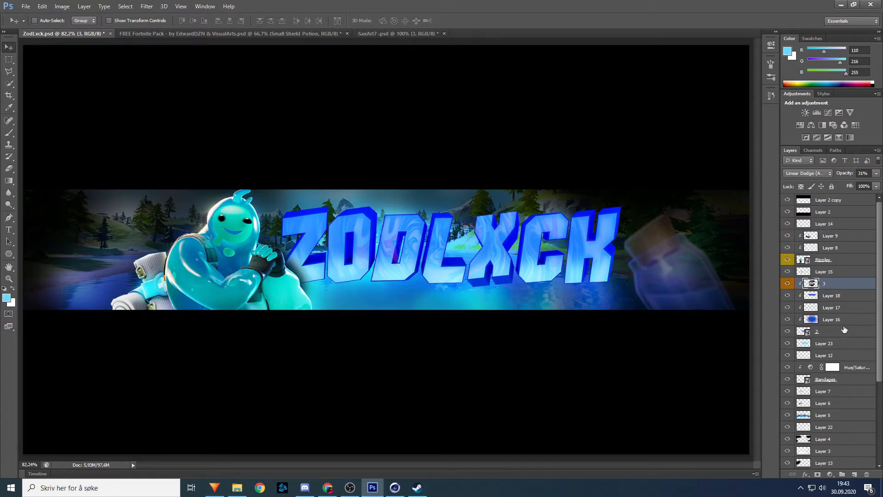
pyautogui.click(828, 333)
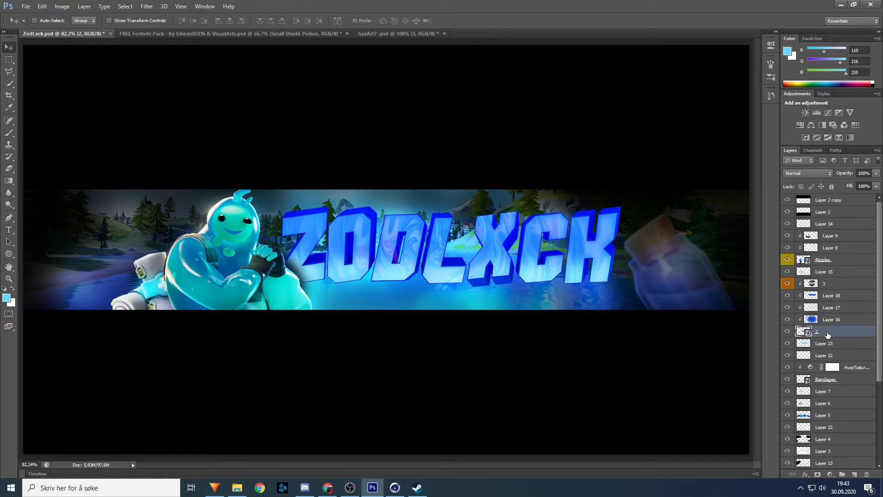
pyautogui.hotkey('ctrl', 'j')
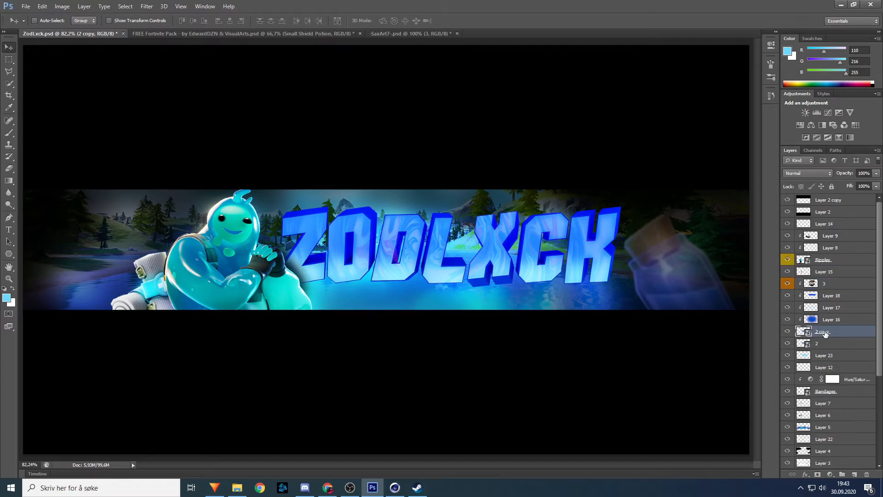
pyautogui.click(836, 344)
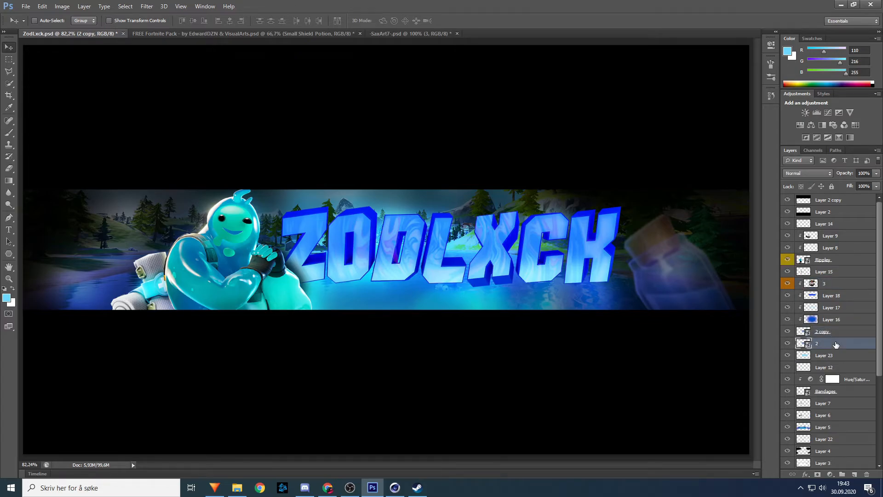
pyautogui.moveTo(844, 281); pyautogui.dragTo(844, 282)
pyautogui.rightClick(840, 283)
pyautogui.click(855, 279)
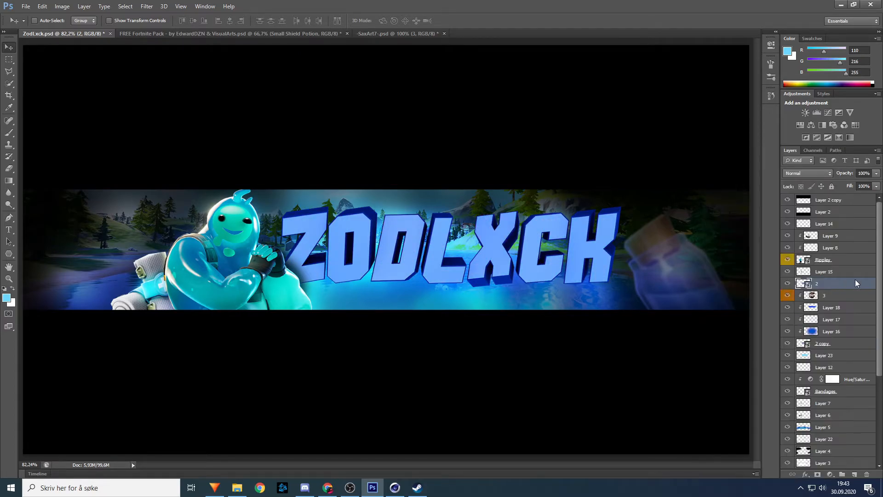
# Step: Apply the Glowing Edges filter to layer 2 with edge width 2, edge brightness 6 and smoothness 5
pyautogui.click(147, 7)
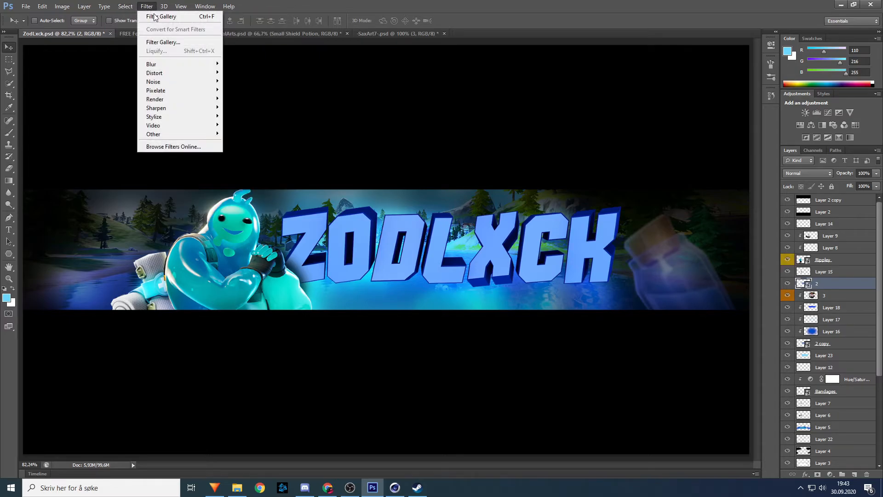
pyautogui.click(174, 46)
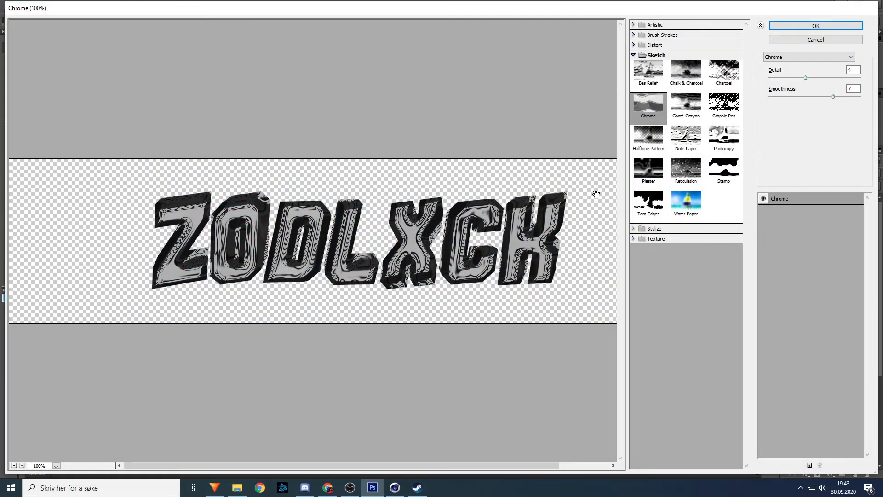
pyautogui.click(654, 228)
pyautogui.click(649, 246)
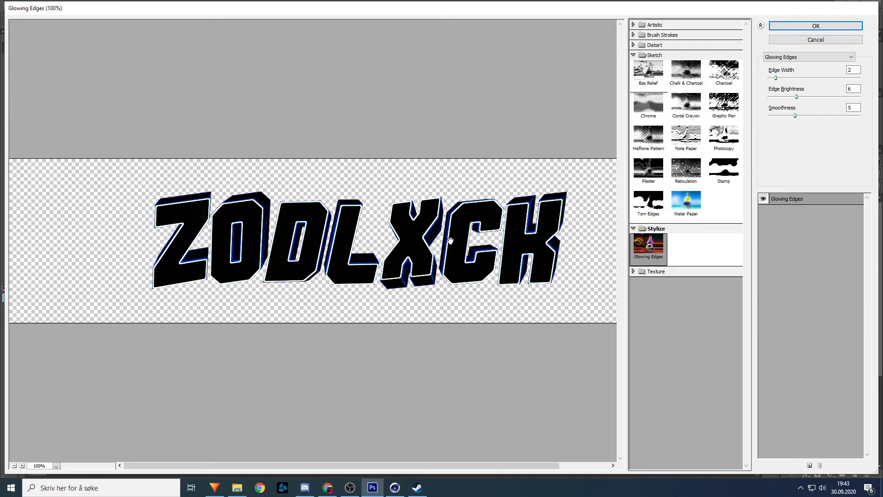
pyautogui.click(812, 26)
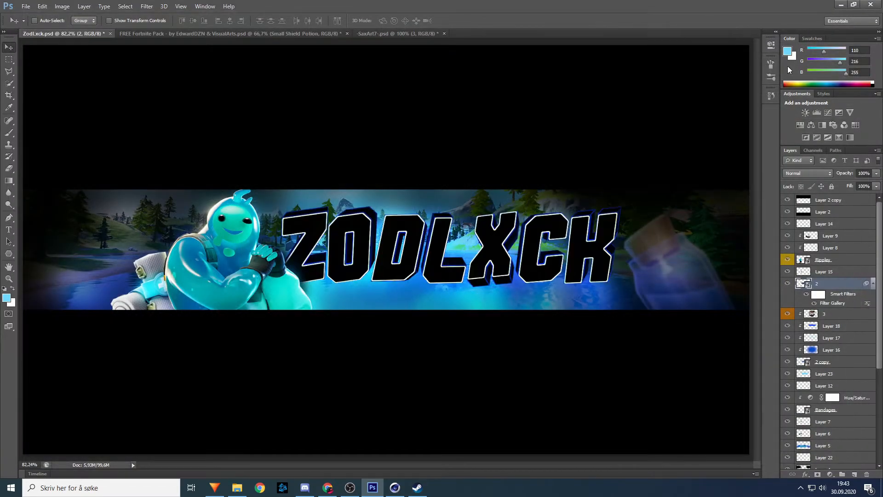
# Step: Try Color Dodge and Overlay as layer 2's blend mode, then set it to Soft Light
pyautogui.click(813, 174)
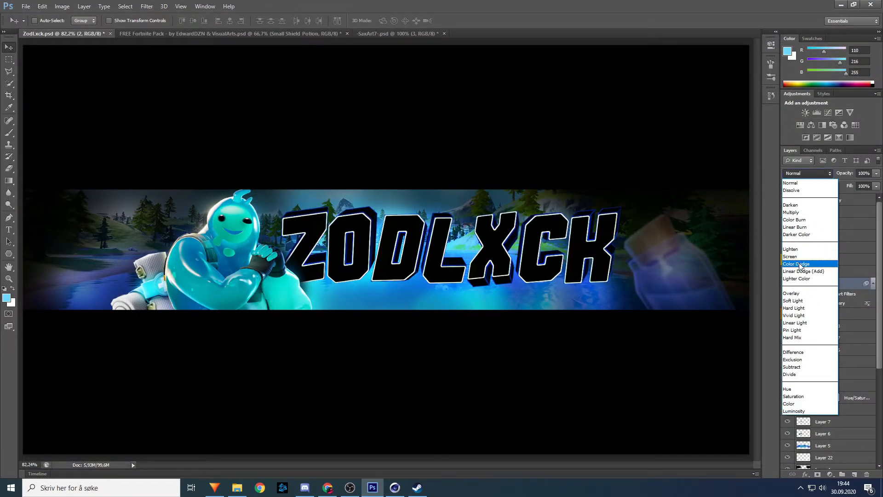
pyautogui.click(800, 265)
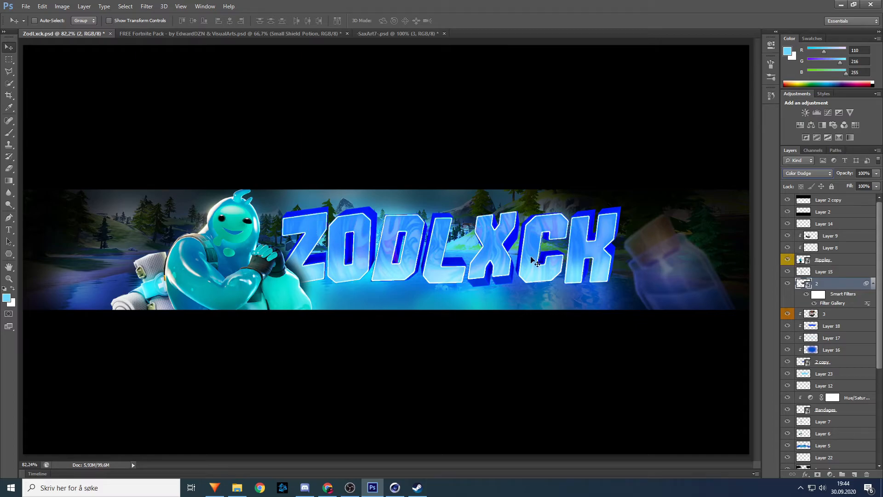
pyautogui.click(807, 171)
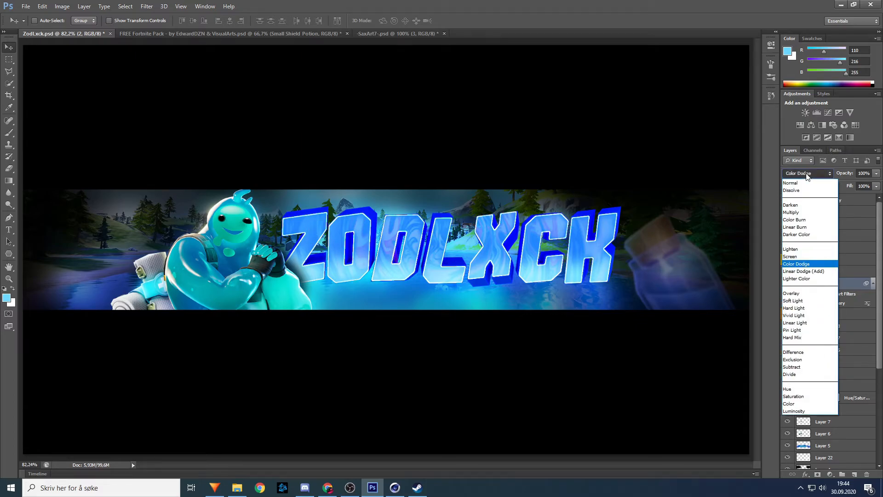
pyautogui.click(800, 287)
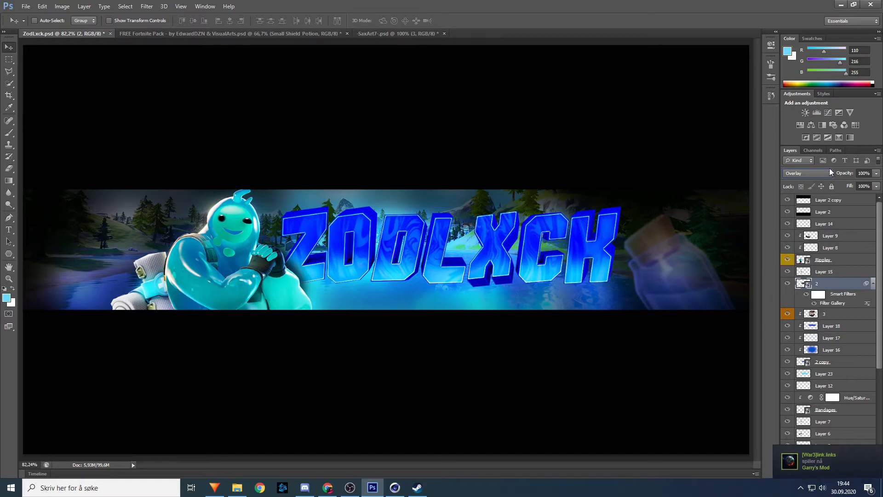
pyautogui.click(827, 172)
pyautogui.click(802, 301)
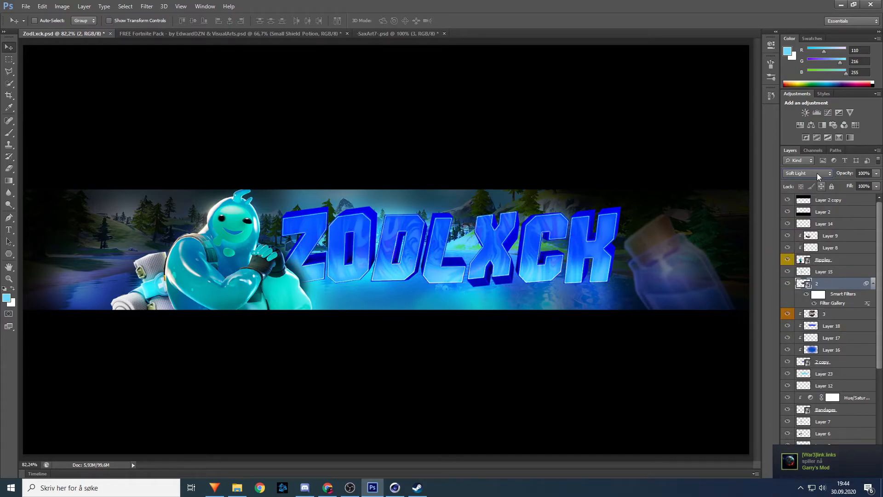
pyautogui.click(817, 174)
pyautogui.click(800, 288)
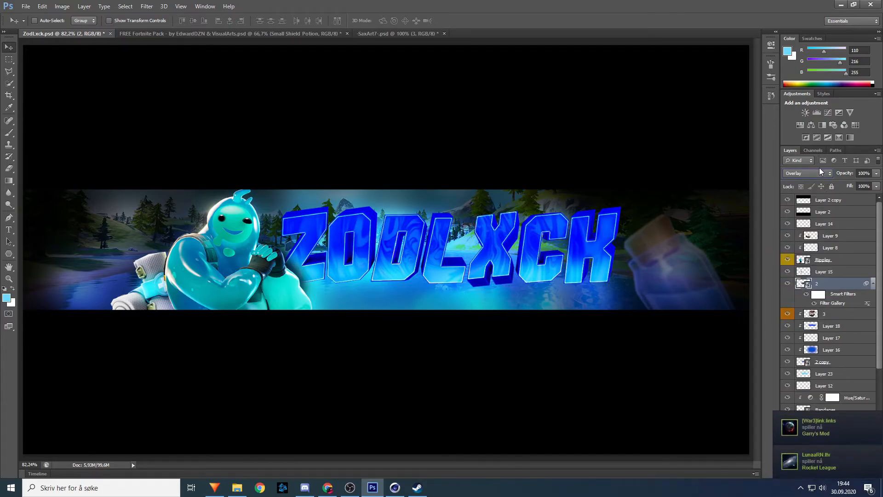
pyautogui.click(820, 168)
pyautogui.click(797, 293)
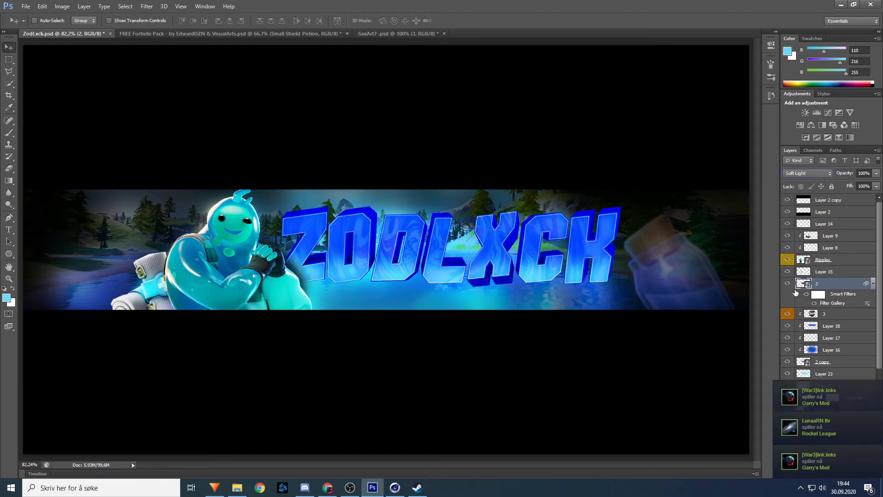
# Step: Rasterize layer 2 and erase parts of its glowing-edge effect across the title letters with a soft 131 px eraser
pyautogui.click(10, 136)
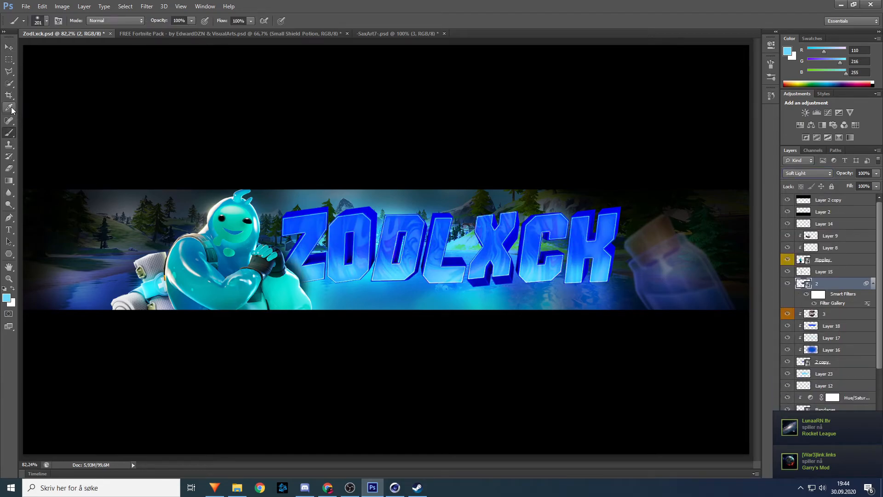
pyautogui.click(9, 168)
pyautogui.click(434, 230)
pyautogui.click(422, 195)
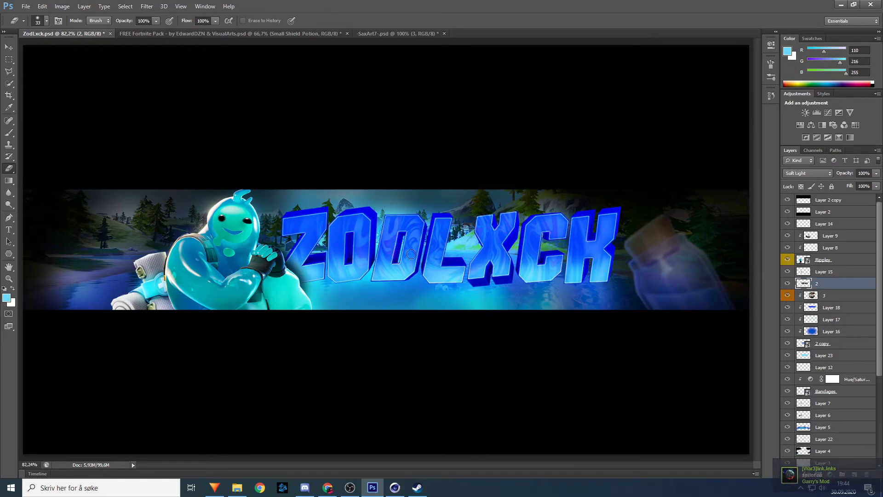
pyautogui.click(41, 20)
pyautogui.moveTo(54, 48); pyautogui.dragTo(56, 48)
pyautogui.click(308, 243)
pyautogui.moveTo(308, 243)
pyautogui.mouseDown()
pyautogui.moveTo(295, 251)
pyautogui.moveTo(322, 225)
pyautogui.moveTo(359, 240)
pyautogui.moveTo(373, 225)
pyautogui.moveTo(409, 244)
pyautogui.moveTo(465, 230)
pyautogui.moveTo(501, 251)
pyautogui.moveTo(544, 229)
pyautogui.moveTo(598, 251)
pyautogui.moveTo(591, 209)
pyautogui.moveTo(559, 273)
pyautogui.moveTo(477, 299)
pyautogui.moveTo(347, 252)
pyautogui.moveTo(334, 298)
pyautogui.mouseUp()
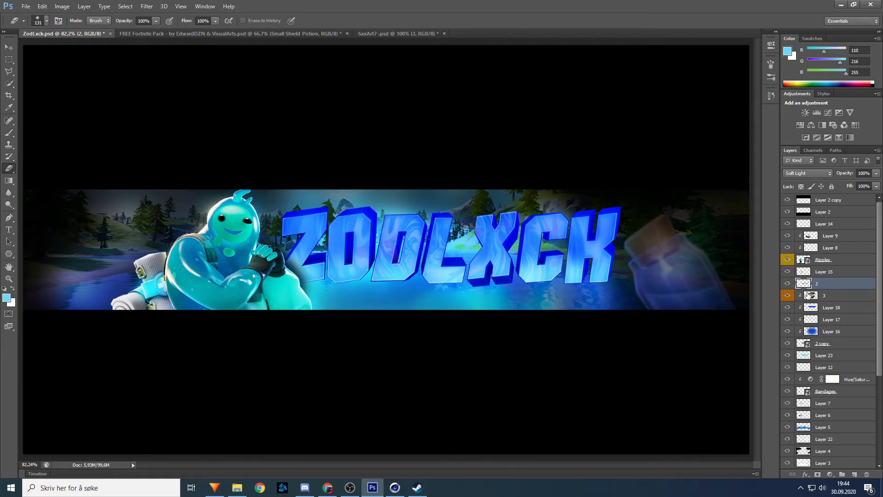
# Step: Duplicate layer 2 and apply the Chrome sketch filter to the copy with detail 4 and smoothness 7
pyautogui.hotkey('ctrl', 'j')
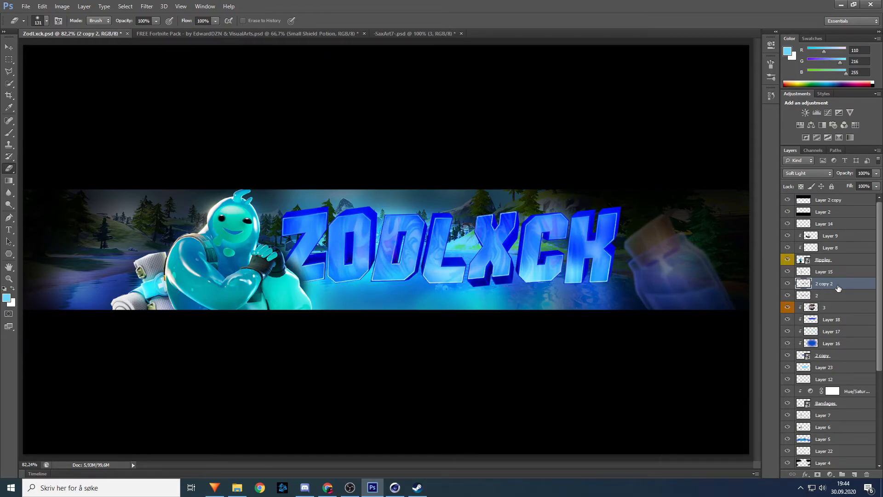
pyautogui.click(147, 6)
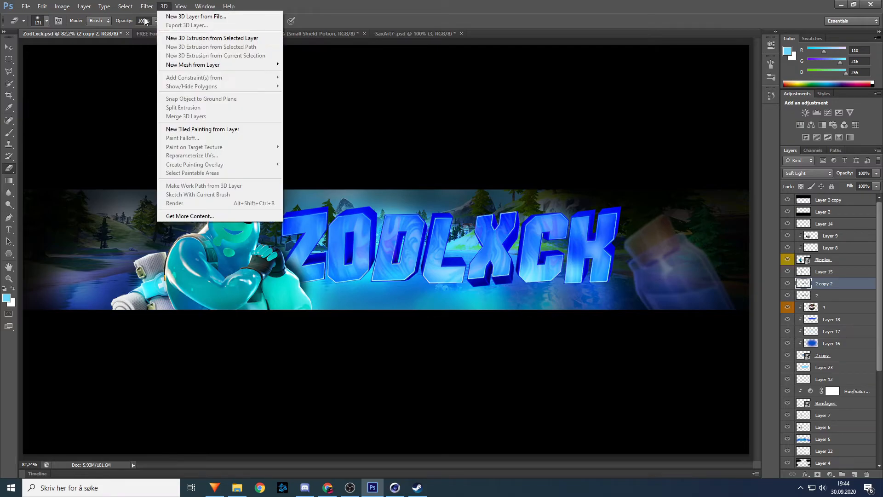
pyautogui.click(161, 42)
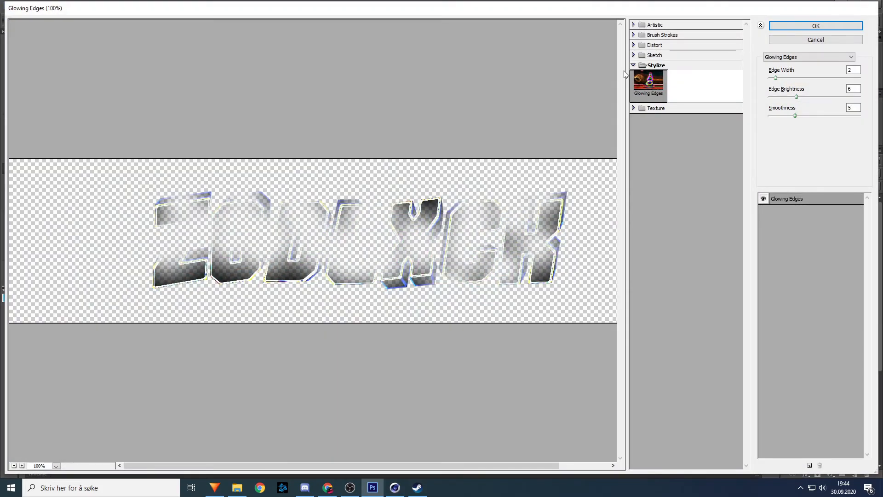
pyautogui.click(634, 65)
pyautogui.click(635, 45)
pyautogui.click(635, 45)
pyautogui.click(636, 35)
pyautogui.click(637, 36)
pyautogui.click(634, 56)
pyautogui.click(649, 105)
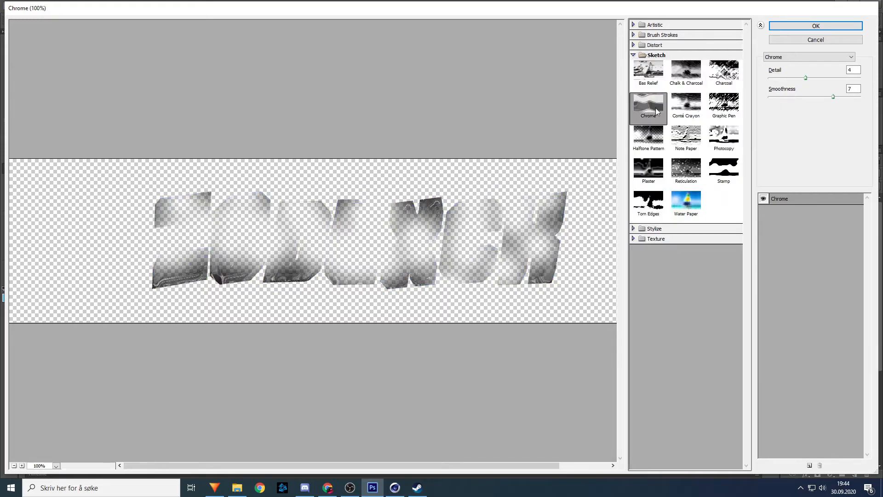
pyautogui.click(815, 26)
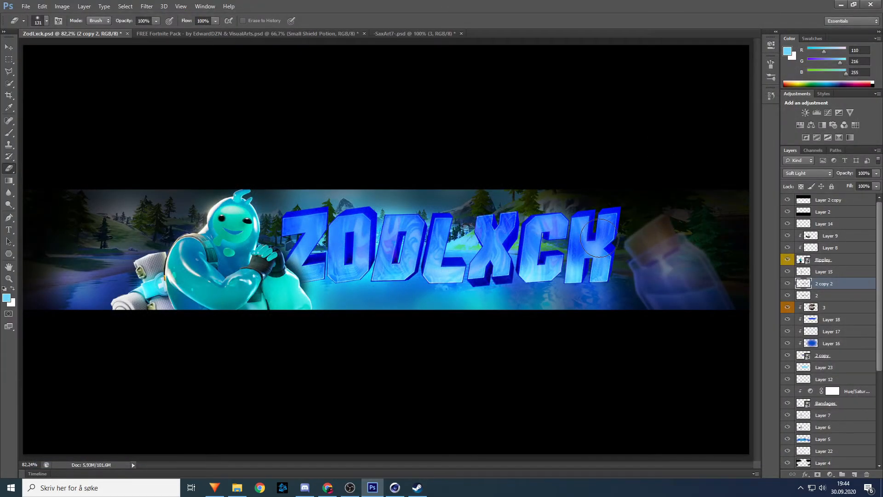
# Step: Erase parts of the chrome copy over the title letters and compare the title with and without both effect layers
pyautogui.click(815, 174)
pyautogui.click(816, 174)
pyautogui.moveTo(593, 257); pyautogui.dragTo(594, 265)
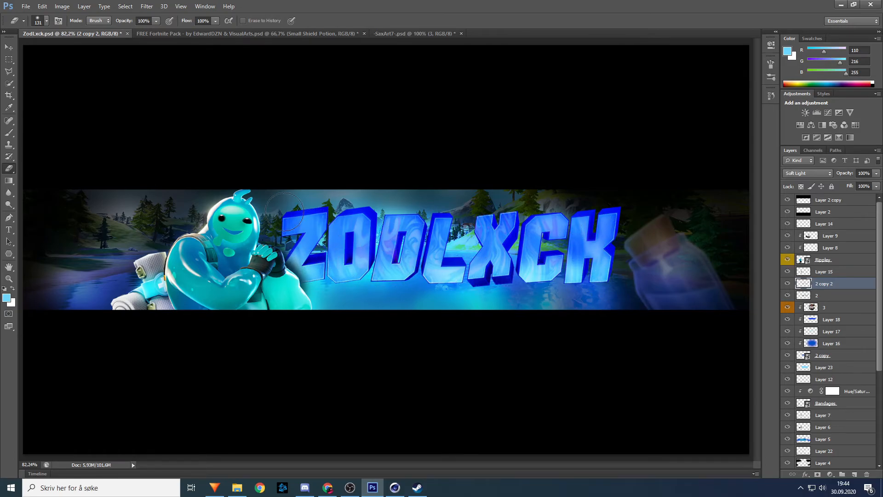
pyautogui.click(14, 49)
pyautogui.click(791, 284)
pyautogui.click(789, 286)
pyautogui.click(788, 295)
pyautogui.click(787, 296)
pyautogui.click(787, 283)
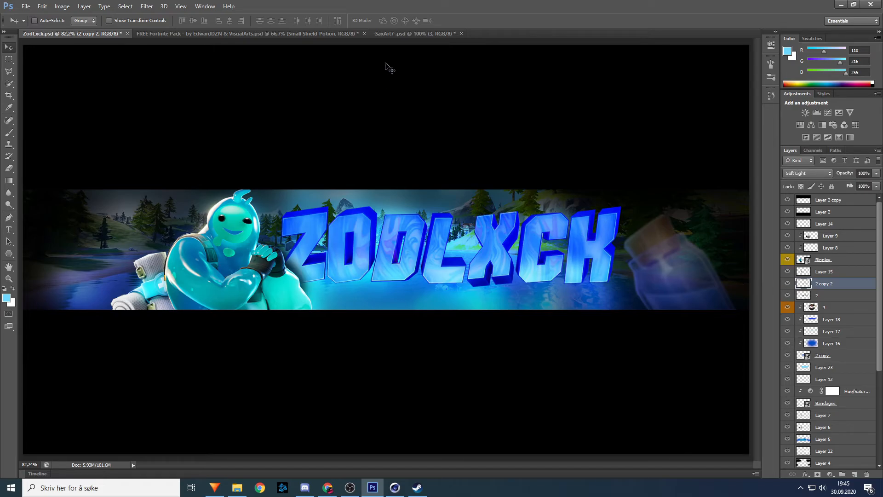
# Step: Switch to the SaxArt7 document, collapse the Efectos group and expand the Flares group
pyautogui.click(400, 37)
pyautogui.click(788, 255)
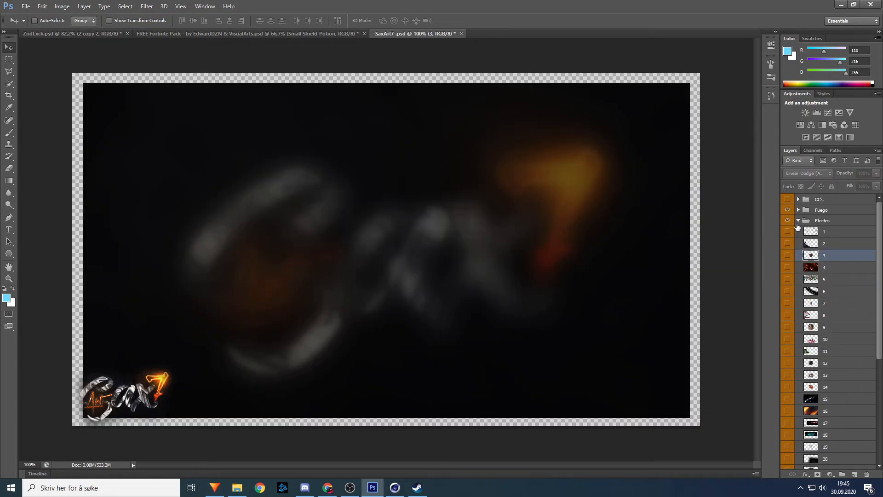
pyautogui.click(798, 221)
pyautogui.click(796, 232)
pyautogui.click(799, 231)
pyautogui.click(798, 231)
pyautogui.click(798, 242)
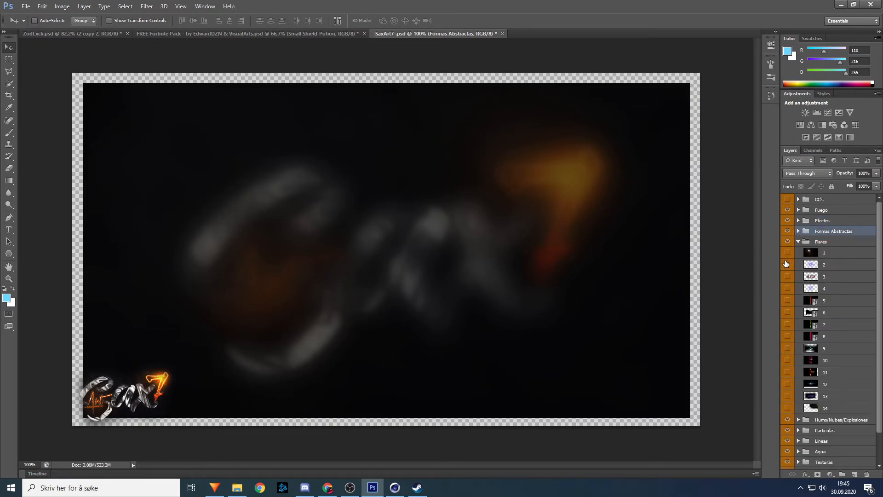
# Step: Bring flare layer 2 into the Zodlxck banner and stack it between Layer 14 and Layer 9
pyautogui.click(787, 265)
pyautogui.click(824, 264)
pyautogui.moveTo(395, 251); pyautogui.dragTo(237, 220)
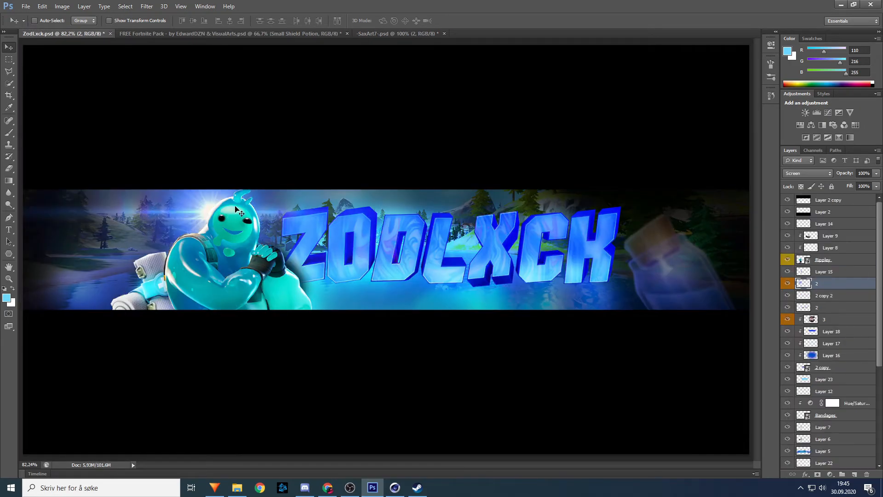
pyautogui.moveTo(836, 287); pyautogui.dragTo(828, 232)
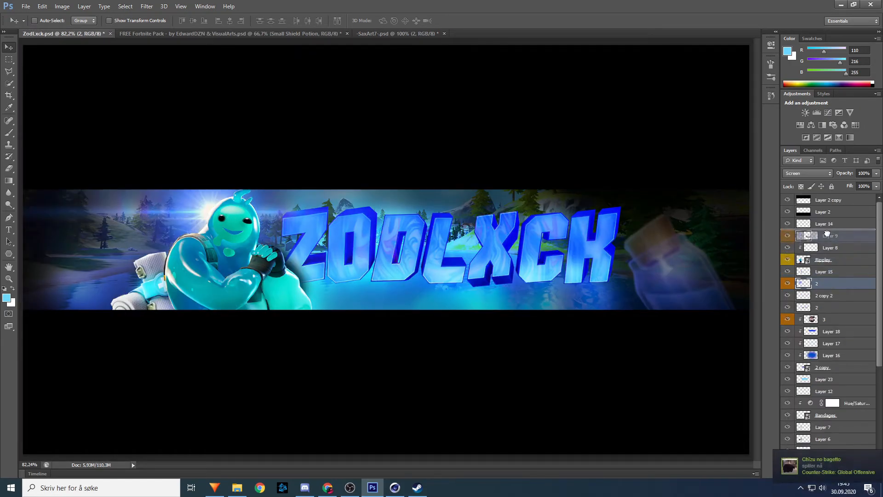
# Step: Scale the flare down to a small glint and place it on the upper-left edge of Rippley's head
pyautogui.hotkey('ctrl', 't')
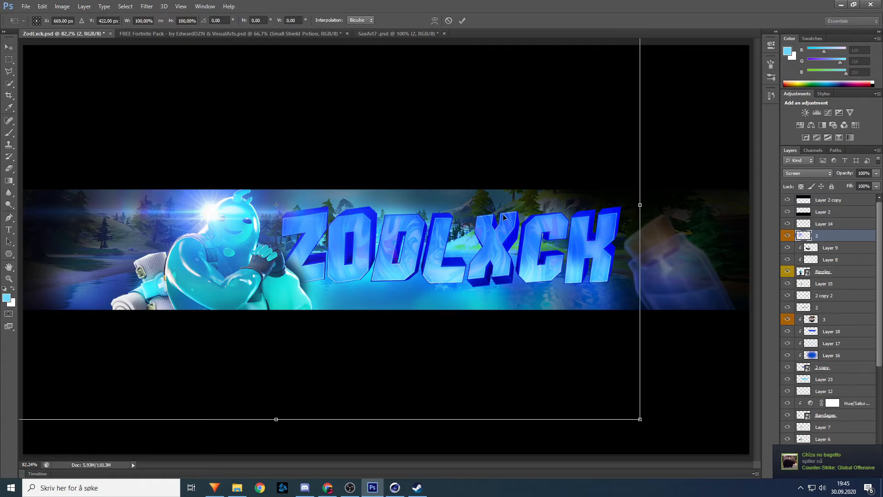
pyautogui.moveTo(500, 211); pyautogui.dragTo(554, 303)
pyautogui.moveTo(695, 81); pyautogui.dragTo(344, 114)
pyautogui.moveTo(405, 113); pyautogui.dragTo(252, 44)
pyautogui.moveTo(270, 135); pyautogui.dragTo(268, 112)
pyautogui.moveTo(381, 113); pyautogui.dragTo(306, 159)
pyautogui.hotkey('ctrl', 'z')
pyautogui.moveTo(379, 109); pyautogui.dragTo(272, 169)
pyautogui.moveTo(325, 142); pyautogui.dragTo(331, 158)
pyautogui.press('Return')
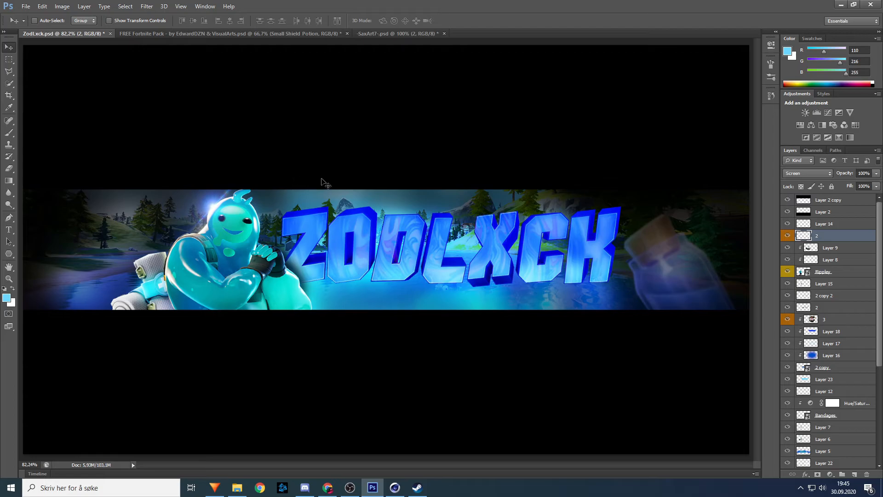
# Step: Duplicate the flare, move the copy to the lower-right corner of the letter K and rotate it 46.77°
pyautogui.hotkey('ctrl', 'j')
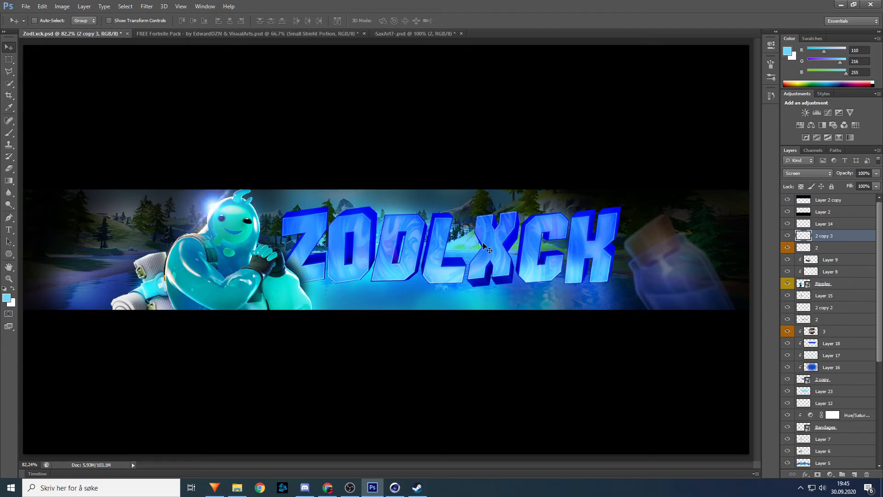
pyautogui.moveTo(216, 200); pyautogui.dragTo(614, 281)
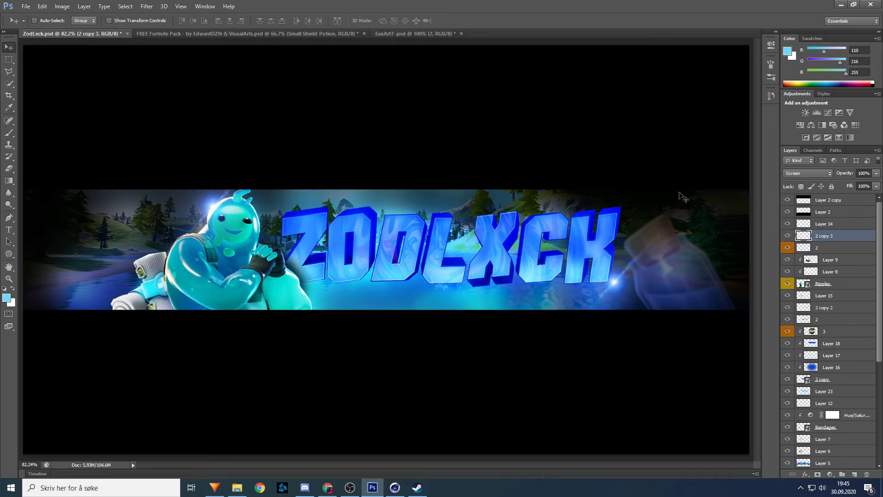
pyautogui.hotkey('ctrl', 't')
pyautogui.moveTo(754, 197); pyautogui.dragTo(616, 152)
pyautogui.moveTo(604, 211); pyautogui.dragTo(612, 220)
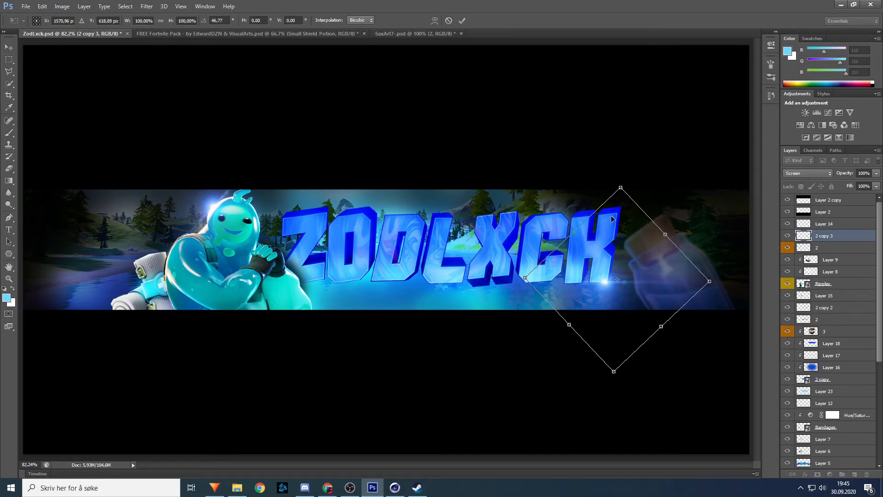
pyautogui.press('Return')
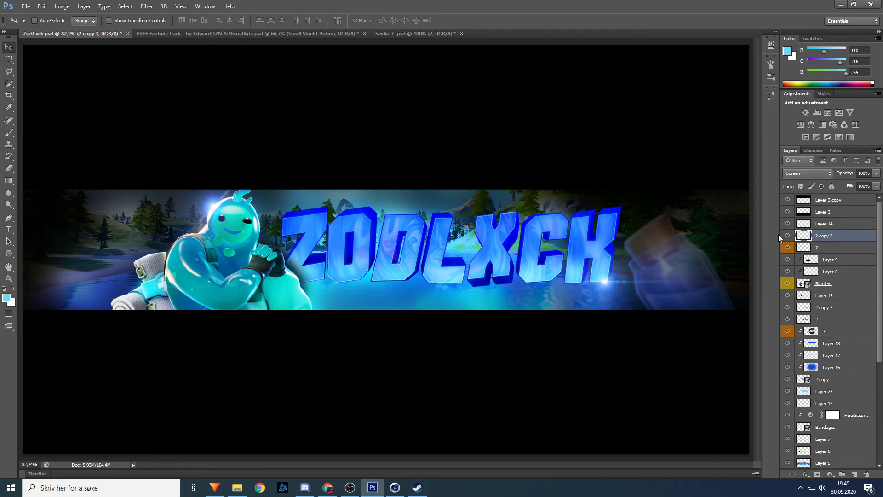
# Step: Duplicate the K's flare, place the copy on the upper edge of the letter Z and rotate it -6.70°
pyautogui.hotkey('ctrl', 'j')
pyautogui.moveTo(588, 263); pyautogui.dragTo(328, 213)
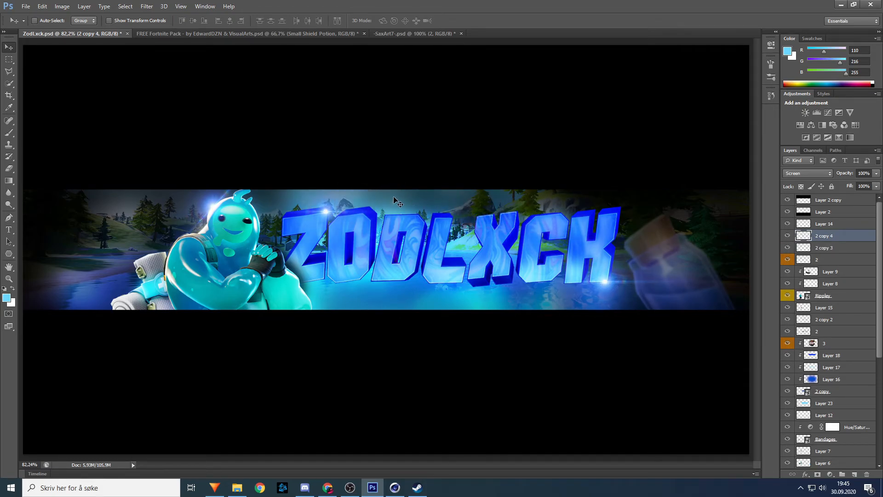
pyautogui.hotkey('ctrl', 't')
pyautogui.moveTo(459, 142); pyautogui.dragTo(455, 120)
pyautogui.moveTo(370, 176); pyautogui.dragTo(367, 179)
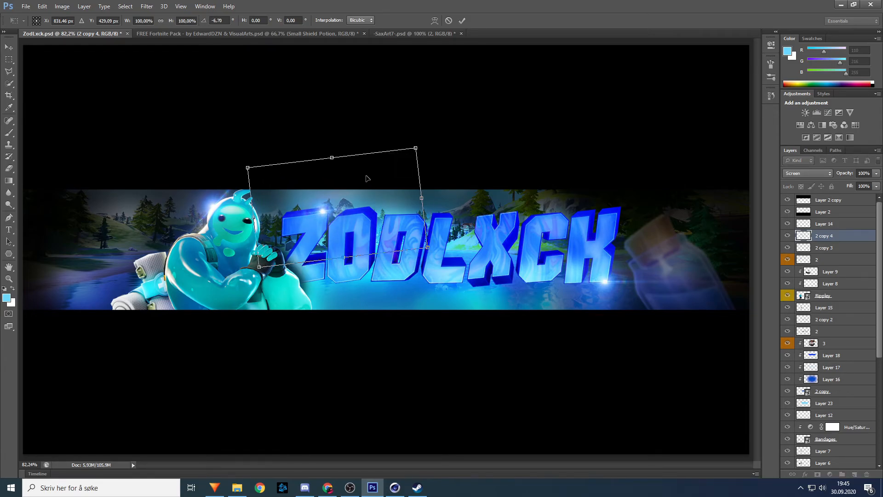
pyautogui.press('Down')
pyautogui.press('Down')
pyautogui.press('Down')
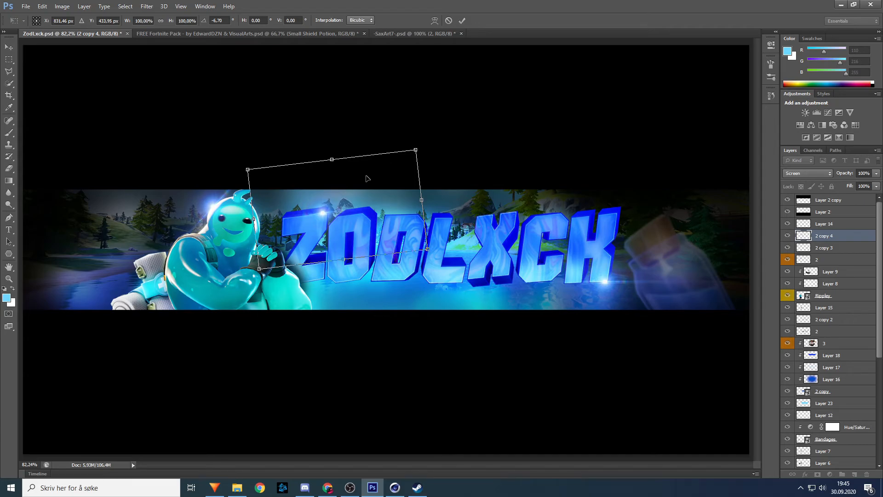
pyautogui.press('Return')
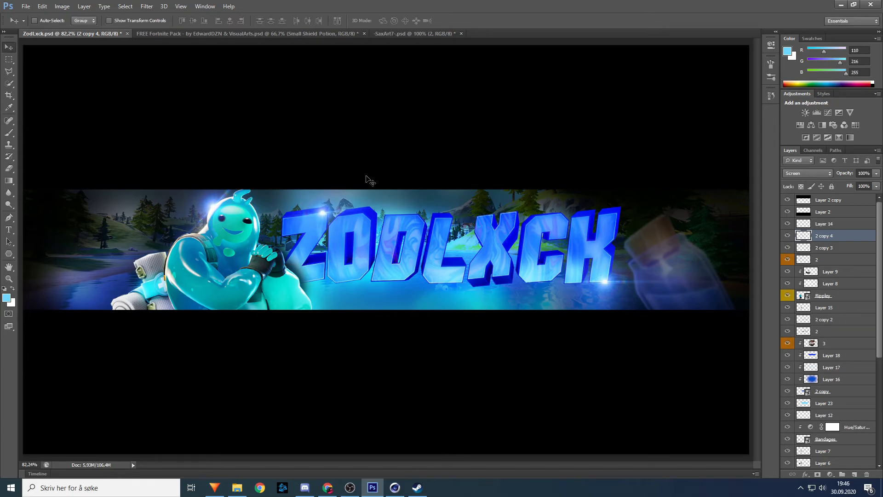
# Step: Preview the layers of the Particulas group in the SaxArt7 document one by one
pyautogui.click(404, 33)
pyautogui.click(788, 253)
pyautogui.click(799, 242)
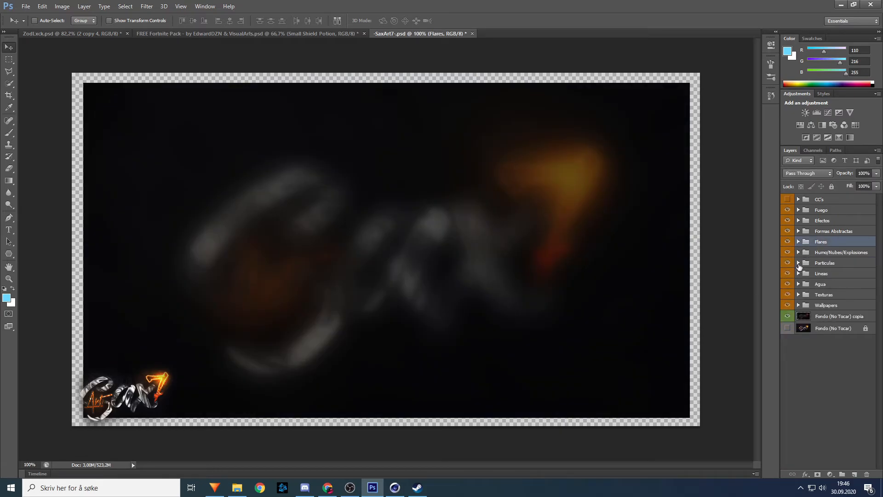
pyautogui.click(798, 263)
pyautogui.click(787, 274)
pyautogui.click(788, 273)
pyautogui.click(788, 286)
pyautogui.click(788, 286)
pyautogui.click(788, 298)
pyautogui.click(788, 298)
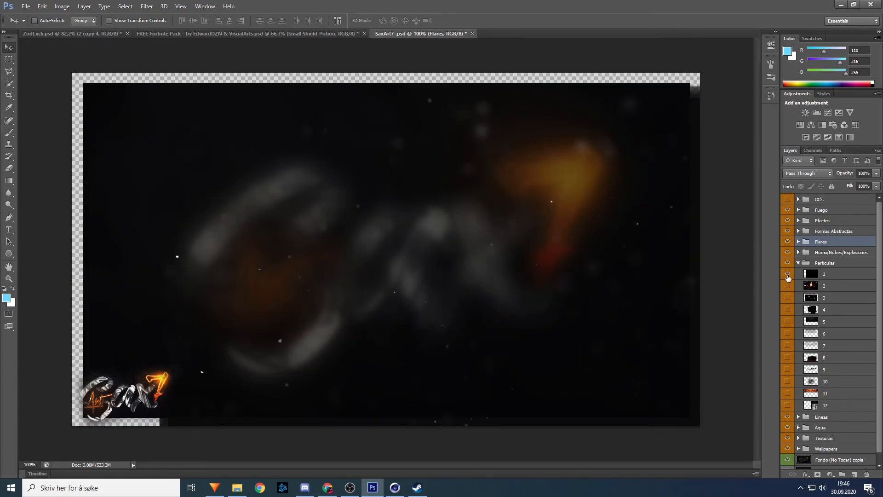
pyautogui.click(788, 310)
pyautogui.click(788, 310)
pyautogui.click(788, 322)
pyautogui.click(788, 321)
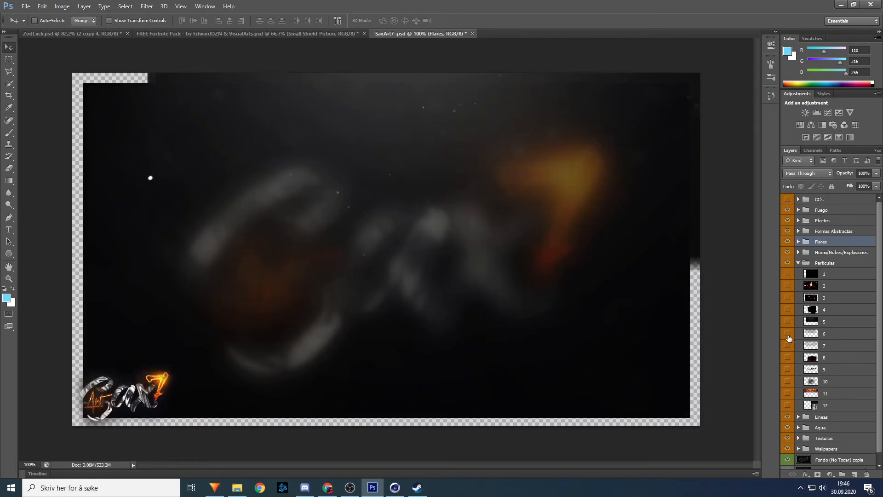
pyautogui.click(788, 334)
pyautogui.click(788, 334)
pyautogui.click(788, 346)
pyautogui.click(788, 345)
pyautogui.click(788, 358)
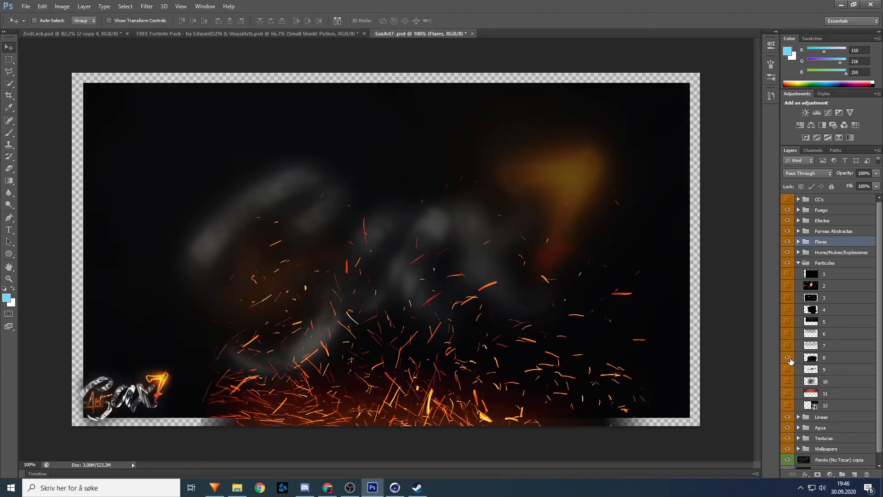
pyautogui.click(788, 357)
pyautogui.click(788, 369)
pyautogui.click(788, 369)
pyautogui.click(788, 382)
pyautogui.click(788, 381)
pyautogui.click(787, 393)
pyautogui.click(788, 393)
# Step: Bring particle layer 8 into the Zodlxck banner and stack it directly below the Rippley layer
pyautogui.click(788, 358)
pyautogui.click(811, 358)
pyautogui.moveTo(347, 297); pyautogui.dragTo(232, 243)
pyautogui.moveTo(829, 236); pyautogui.dragTo(836, 316)
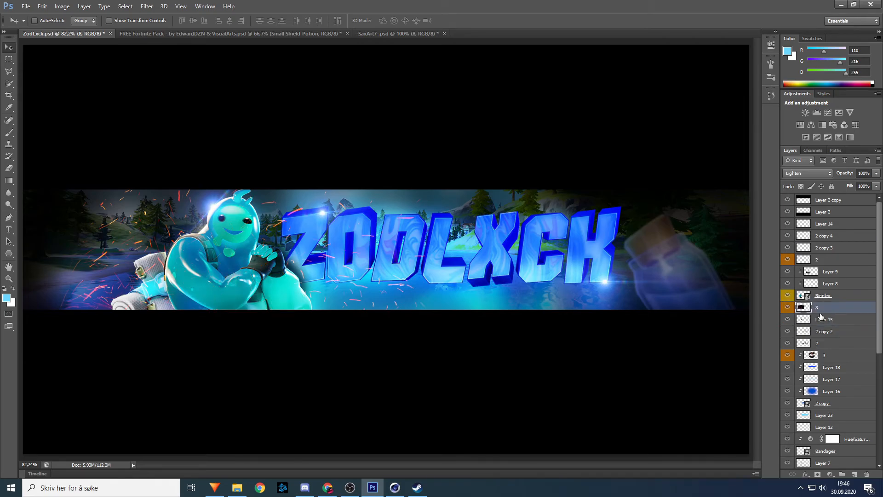
# Step: Add a Hue/Saturation adjustment clipped to particle layer 8 and set its hue to +166
pyautogui.click(830, 476)
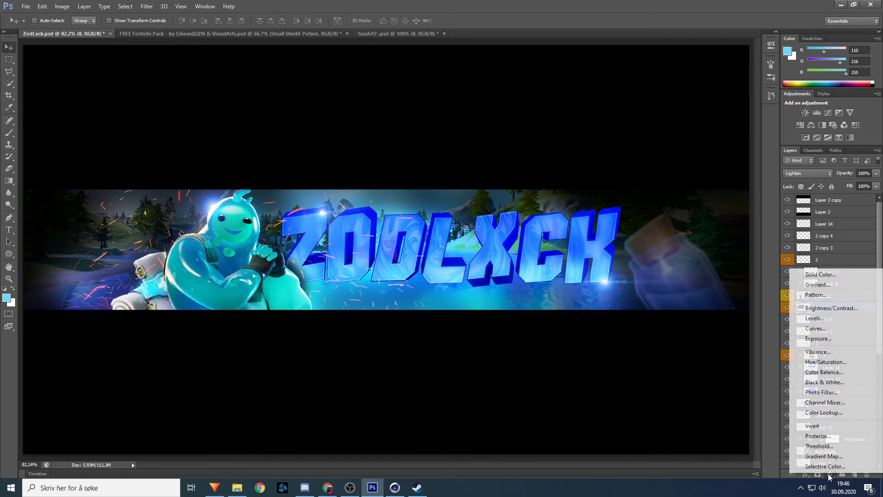
pyautogui.click(826, 366)
pyautogui.moveTo(692, 100); pyautogui.dragTo(717, 101)
pyautogui.rightClick(836, 308)
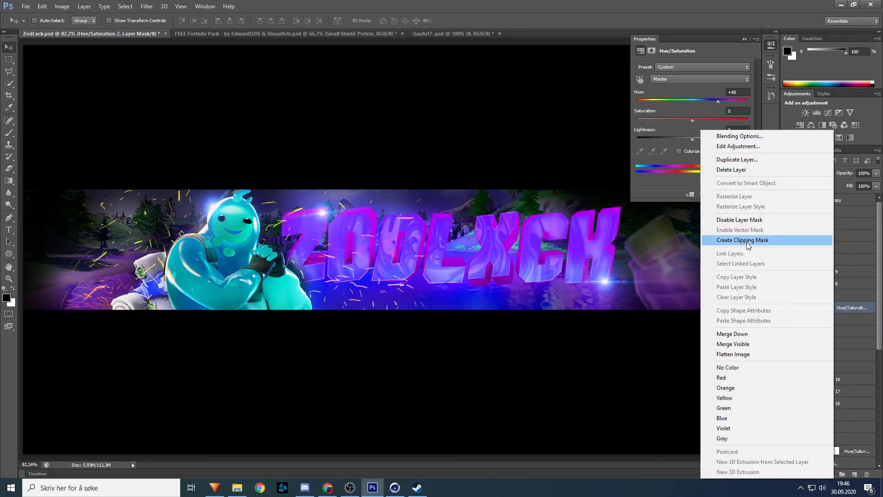
pyautogui.click(746, 242)
pyautogui.moveTo(712, 103); pyautogui.dragTo(745, 102)
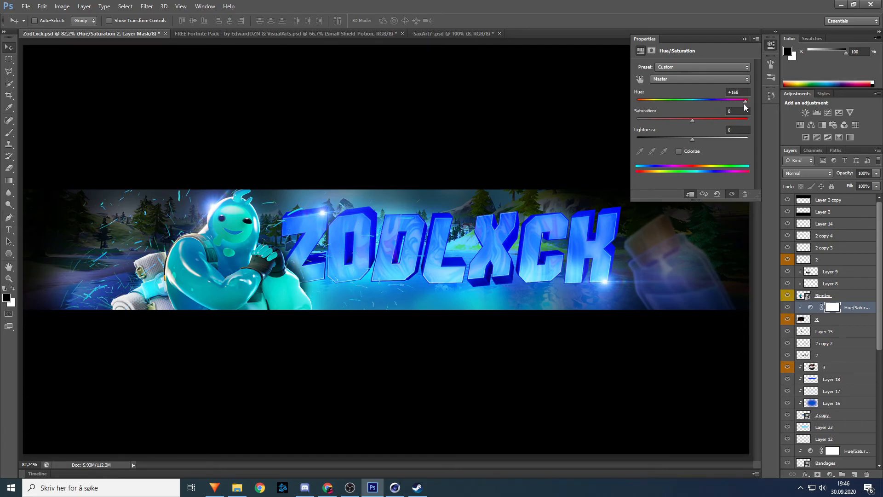
pyautogui.click(745, 39)
pyautogui.click(284, 219)
pyautogui.click(451, 182)
# Step: Scale particle layer 8 down and shift it from Rippley toward the title
pyautogui.click(829, 320)
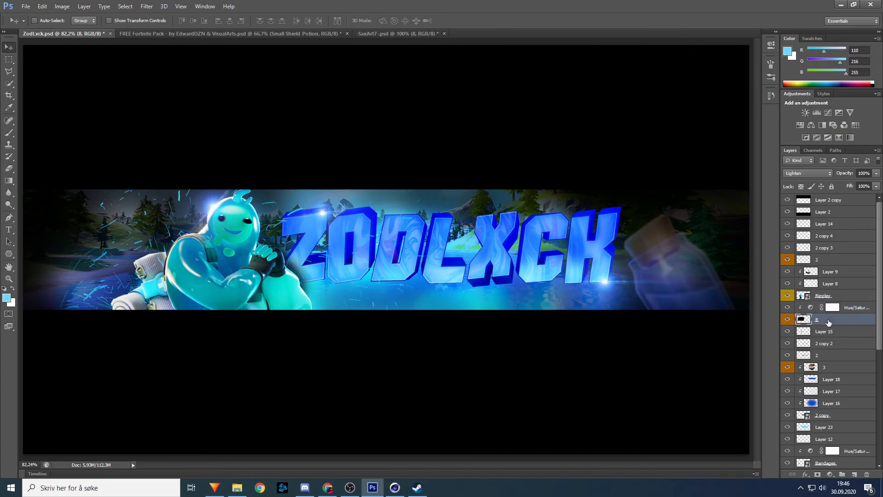
pyautogui.hotkey('ctrl', 't')
pyautogui.moveTo(441, 82); pyautogui.dragTo(308, 169)
pyautogui.moveTo(275, 203); pyautogui.dragTo(334, 205)
pyautogui.press('Return')
# Step: Move particle layer 8 together with its Hue/Saturation adjustment between Layer 23 and Layer 12
pyautogui.moveTo(839, 325); pyautogui.dragTo(830, 361)
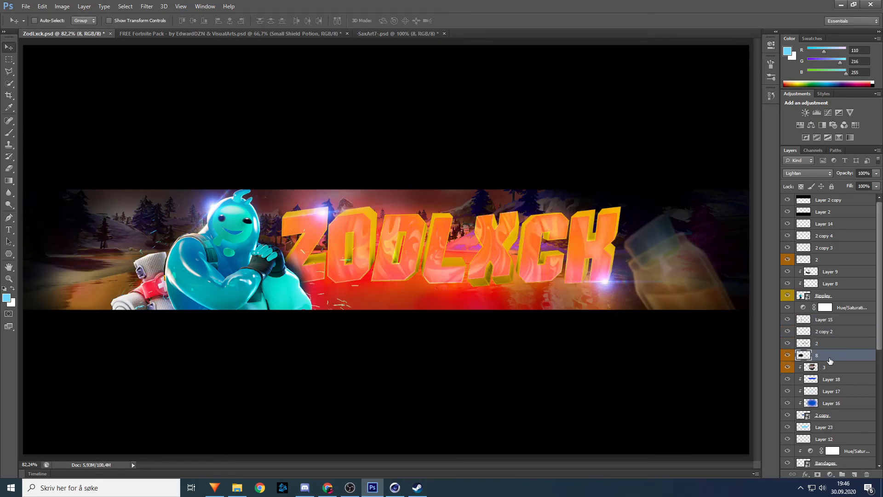
pyautogui.hotkey('ctrl', 'z')
pyautogui.click(833, 308)
pyautogui.click(832, 321)
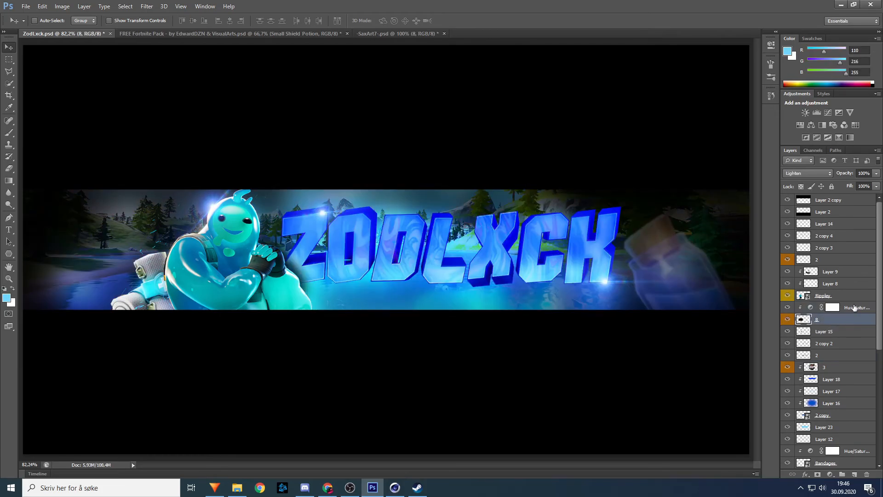
pyautogui.moveTo(854, 307); pyautogui.dragTo(837, 363)
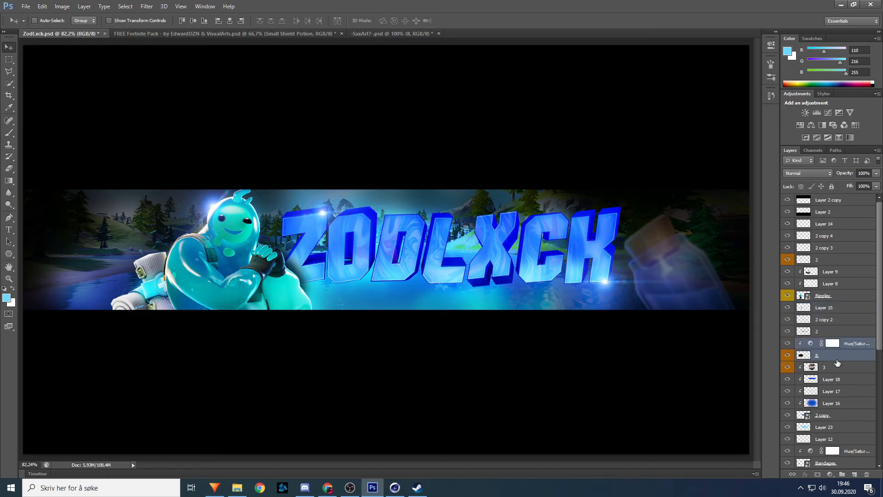
pyautogui.moveTo(834, 359); pyautogui.dragTo(821, 433)
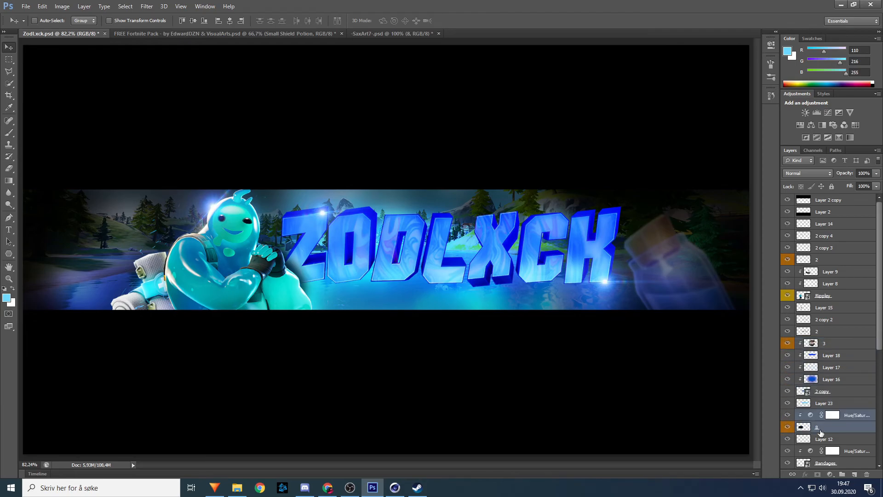
# Step: Hide particle layer 8 in the SaxArt7 document and preview the water layers of the Agua group
pyautogui.click(382, 34)
pyautogui.click(788, 358)
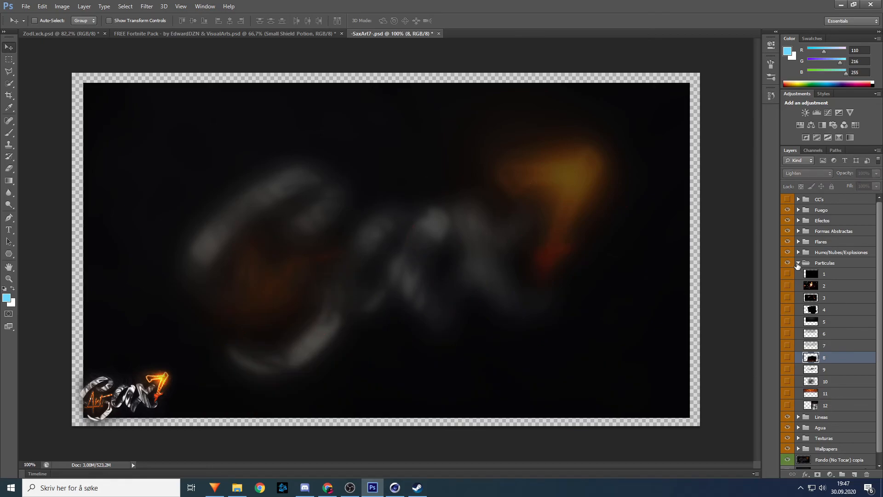
pyautogui.click(799, 263)
pyautogui.click(799, 284)
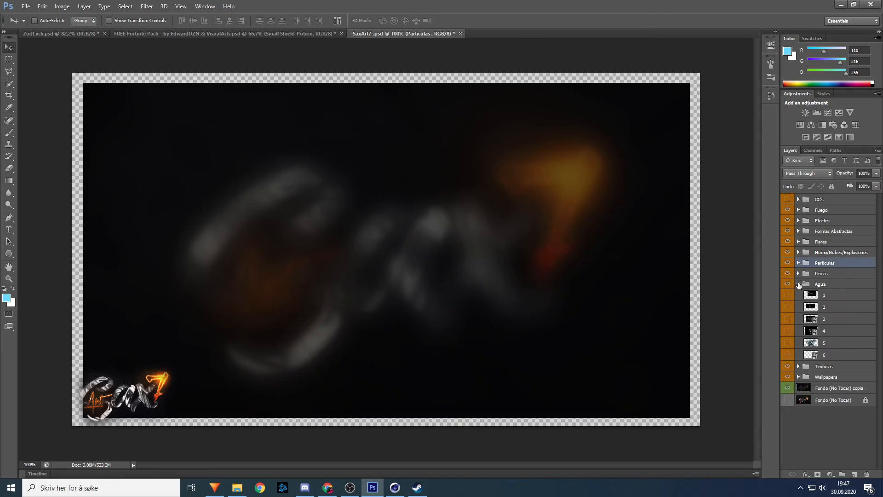
pyautogui.click(788, 307)
pyautogui.click(787, 307)
pyautogui.click(788, 307)
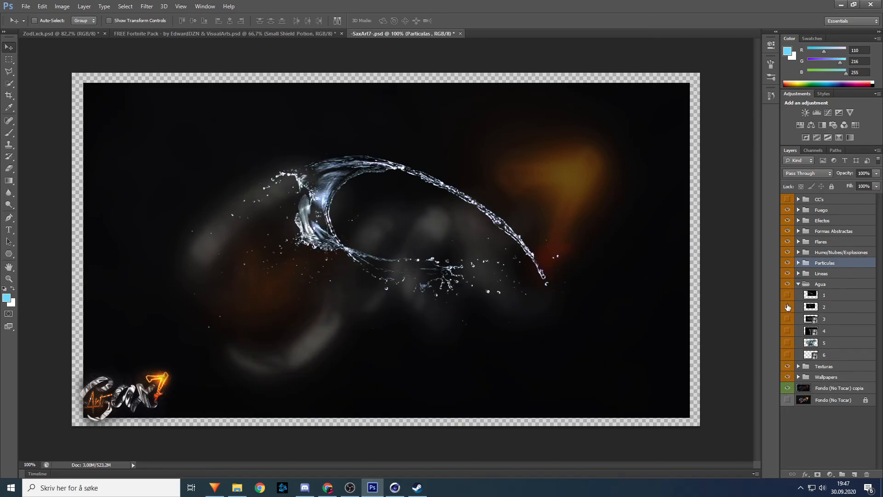
pyautogui.click(788, 319)
pyautogui.click(787, 319)
pyautogui.click(787, 331)
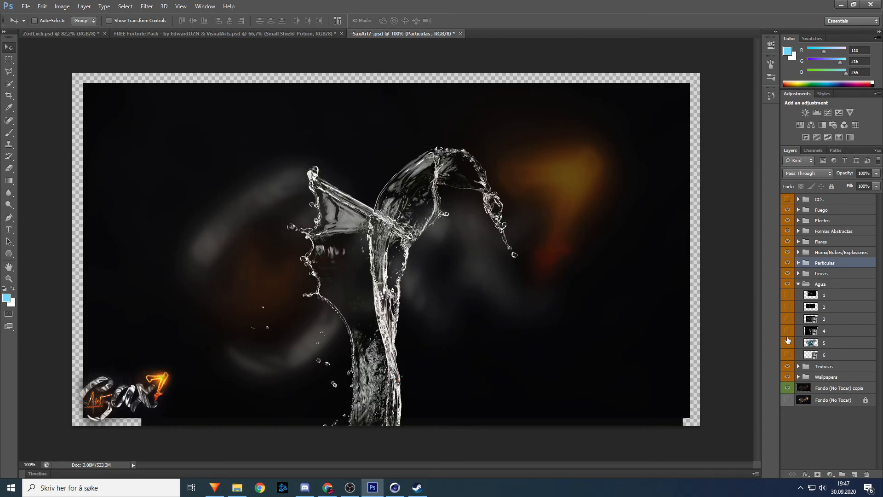
pyautogui.click(788, 344)
pyautogui.click(788, 343)
pyautogui.click(788, 354)
pyautogui.click(788, 354)
# Step: Show water layer 5, the splashing horse, and bring it into the Zodlxck banner
pyautogui.click(788, 343)
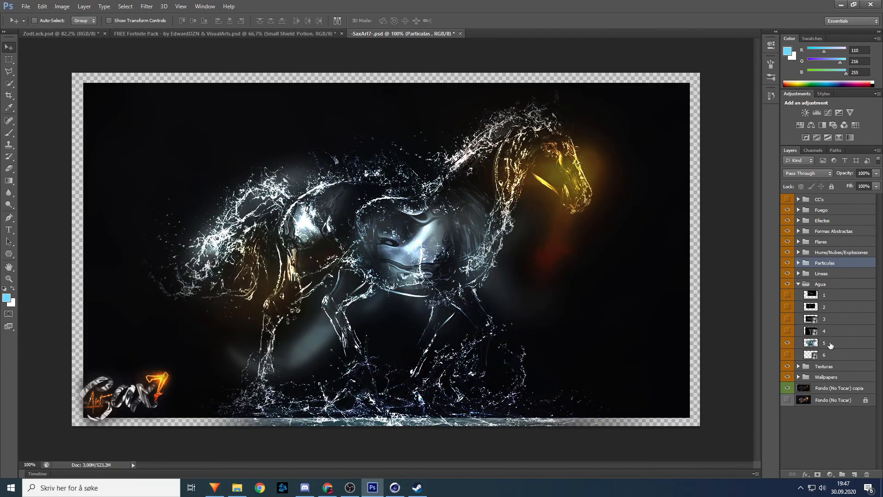
pyautogui.click(831, 345)
pyautogui.moveTo(363, 240); pyautogui.dragTo(414, 230)
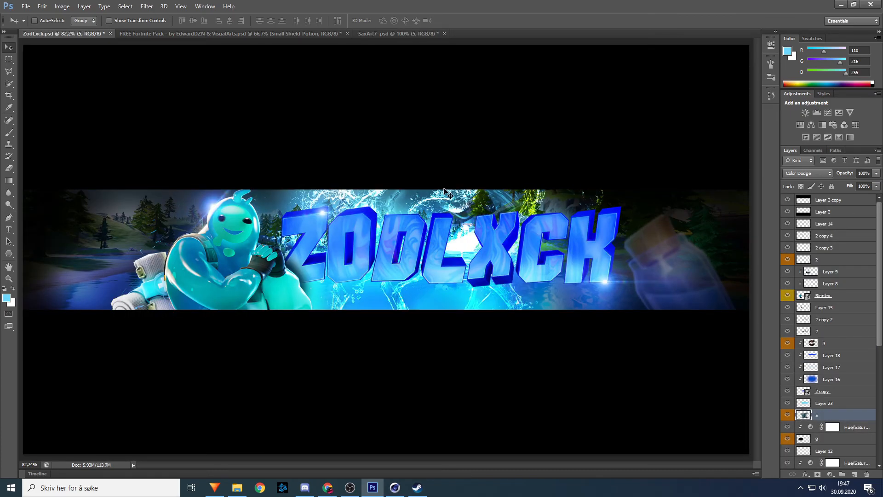
# Step: Scale the water layer down to a small splash and place it at the lower edge of the title near the letters L and X
pyautogui.hotkey('ctrl', 't')
pyautogui.moveTo(678, 103); pyautogui.dragTo(471, 279)
pyautogui.moveTo(494, 265); pyautogui.dragTo(524, 258)
pyautogui.moveTo(451, 271); pyautogui.dragTo(449, 265)
pyautogui.press('Return')
# Step: Stack the water layer directly above Wallpaper 13 and nudge the splash slightly downward
pyautogui.scroll(-5, 835, 276)
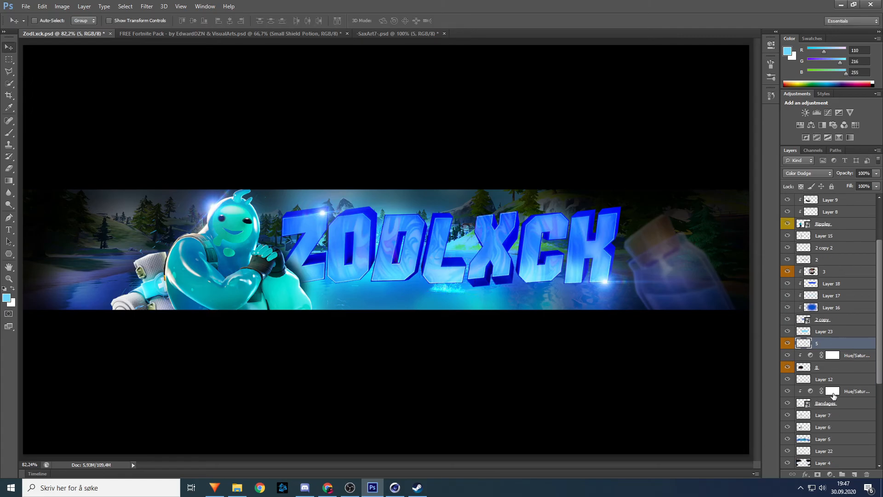
pyautogui.moveTo(829, 239); pyautogui.dragTo(832, 444)
pyautogui.scroll(-1, 848, 382)
pyautogui.moveTo(838, 402); pyautogui.dragTo(826, 445)
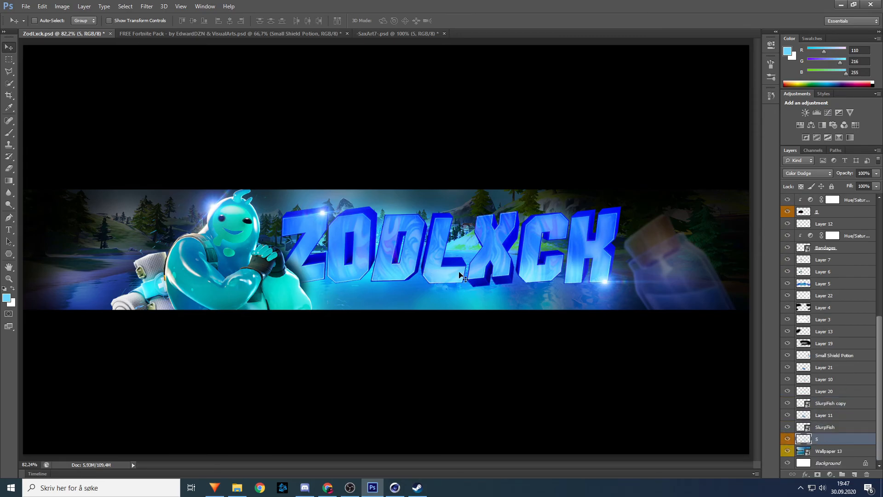
pyautogui.hotkey('ctrl', 't')
pyautogui.moveTo(465, 280); pyautogui.dragTo(464, 283)
pyautogui.press('Return')
# Step: Hide water layer 5 in the SaxArt7 document and preview the layers of the Humo/Nubes/Explosiones group
pyautogui.click(373, 33)
pyautogui.click(788, 343)
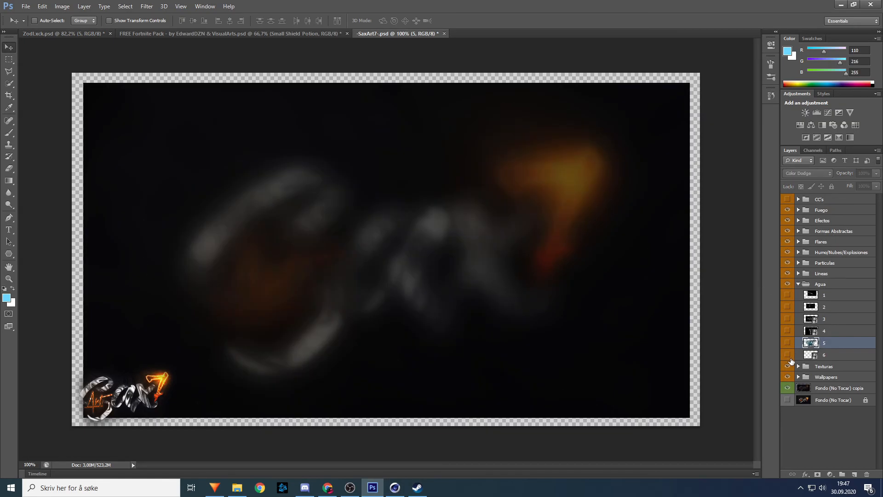
pyautogui.click(799, 284)
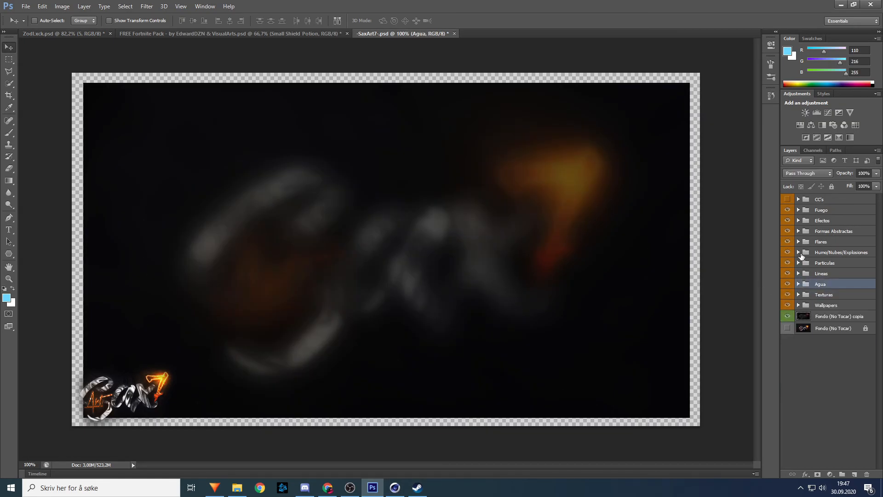
pyautogui.click(798, 252)
pyautogui.click(787, 276)
pyautogui.click(788, 275)
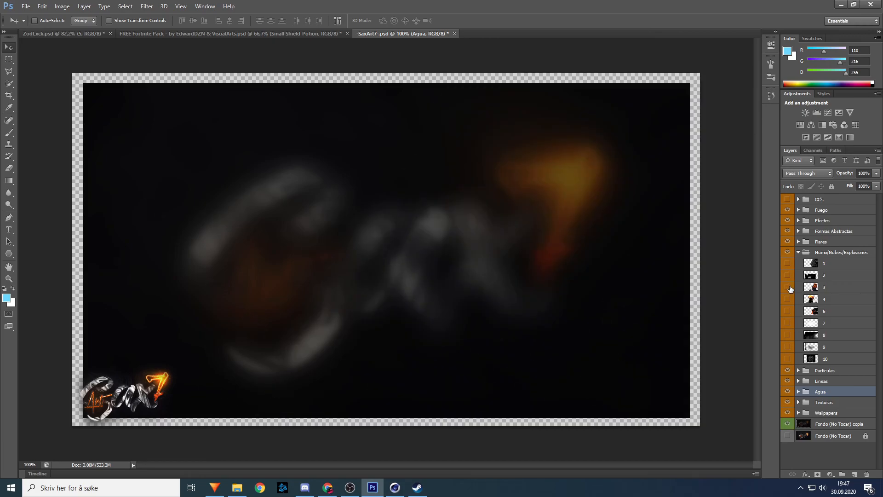
pyautogui.click(787, 287)
pyautogui.click(787, 288)
pyautogui.click(787, 299)
pyautogui.click(787, 299)
pyautogui.click(788, 311)
pyautogui.click(789, 311)
pyautogui.click(788, 322)
pyautogui.click(787, 323)
pyautogui.click(787, 334)
pyautogui.click(788, 335)
pyautogui.click(787, 347)
pyautogui.click(788, 346)
pyautogui.click(788, 359)
pyautogui.click(788, 359)
pyautogui.click(789, 347)
pyautogui.click(789, 347)
pyautogui.click(790, 335)
pyautogui.click(788, 335)
pyautogui.click(788, 312)
pyautogui.click(787, 311)
pyautogui.click(788, 299)
pyautogui.click(787, 299)
pyautogui.click(790, 287)
pyautogui.click(788, 275)
pyautogui.click(787, 275)
pyautogui.click(787, 264)
pyautogui.click(787, 263)
pyautogui.click(803, 252)
pyautogui.click(798, 252)
# Step: Preview layers 15 and 16 of the Efectos group and check the Fuego group in the SaxArt7 document
pyautogui.click(798, 220)
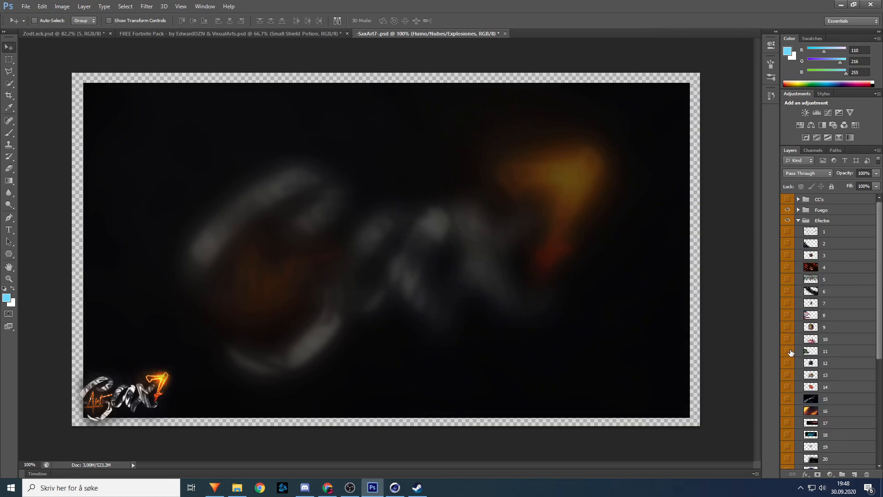
pyautogui.scroll(-3, 796, 322)
pyautogui.click(794, 327)
pyautogui.click(788, 326)
pyautogui.click(788, 326)
pyautogui.click(788, 315)
pyautogui.click(789, 315)
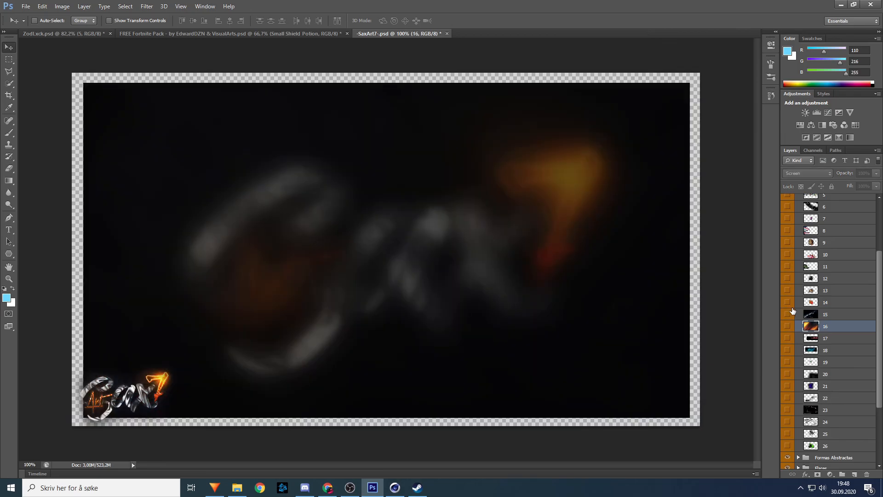
pyautogui.scroll(3, 793, 313)
pyautogui.click(799, 220)
pyautogui.click(798, 210)
pyautogui.click(788, 221)
pyautogui.click(788, 221)
pyautogui.click(798, 210)
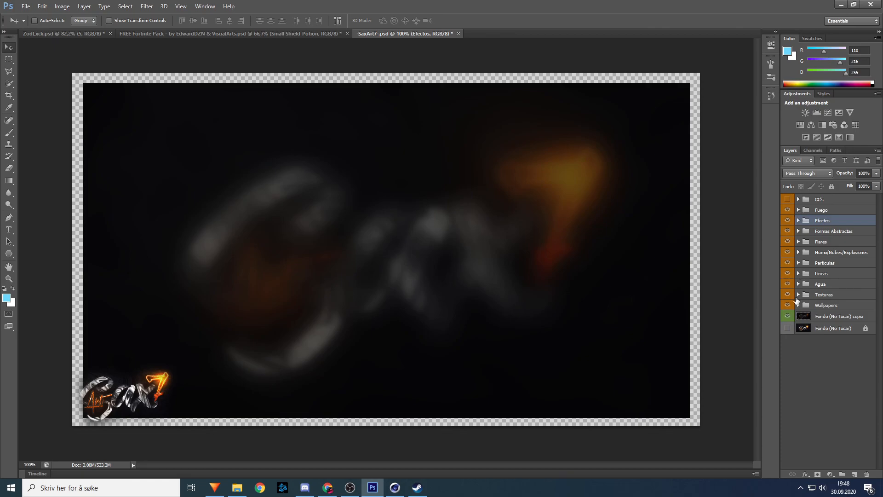
# Step: Preview several layers of the Flares group in the SaxArt7 document, including flares 3, 4 and 5
pyautogui.click(823, 252)
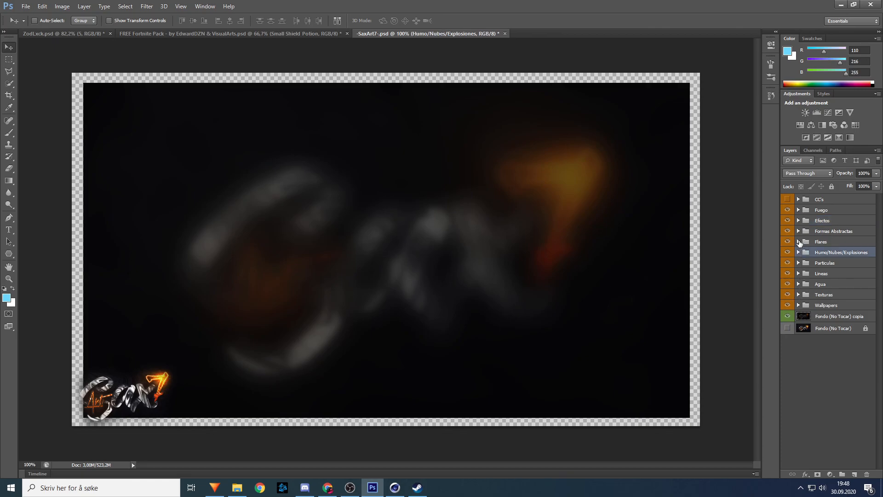
pyautogui.click(798, 242)
pyautogui.click(787, 300)
pyautogui.click(788, 300)
pyautogui.click(788, 288)
pyautogui.click(787, 288)
pyautogui.click(787, 277)
pyautogui.click(787, 276)
pyautogui.click(787, 288)
pyautogui.click(788, 288)
pyautogui.click(787, 325)
pyautogui.click(788, 325)
# Step: Show flare layer 4 and bring it into the Zodlxck banner behind Rippley, below the SlurpFish layer
pyautogui.click(787, 288)
pyautogui.click(823, 289)
pyautogui.moveTo(381, 220); pyautogui.dragTo(263, 239)
pyautogui.hotkey('ctrl', 't')
pyautogui.press('Return')
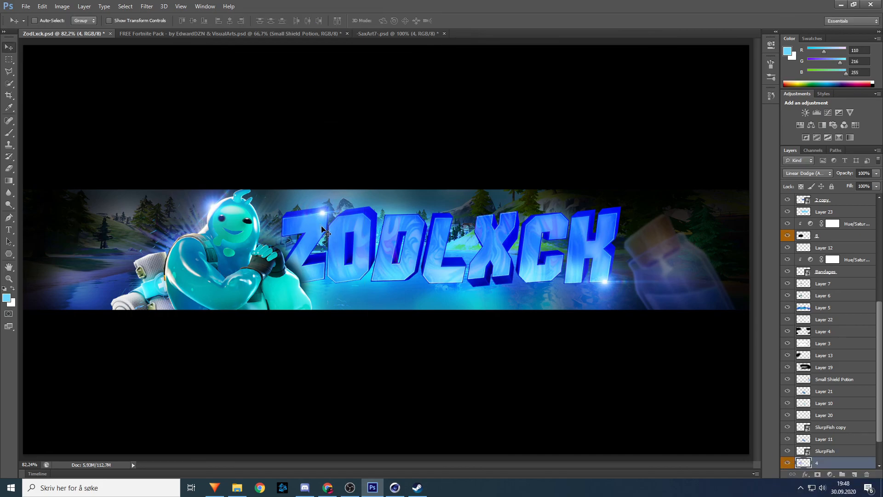
# Step: Enlarge flare layer 4 to about 104.6% and position it behind Rippley at about X 529 px, Y 607 px
pyautogui.hotkey('ctrl', 't')
pyautogui.moveTo(367, 131); pyautogui.dragTo(377, 118)
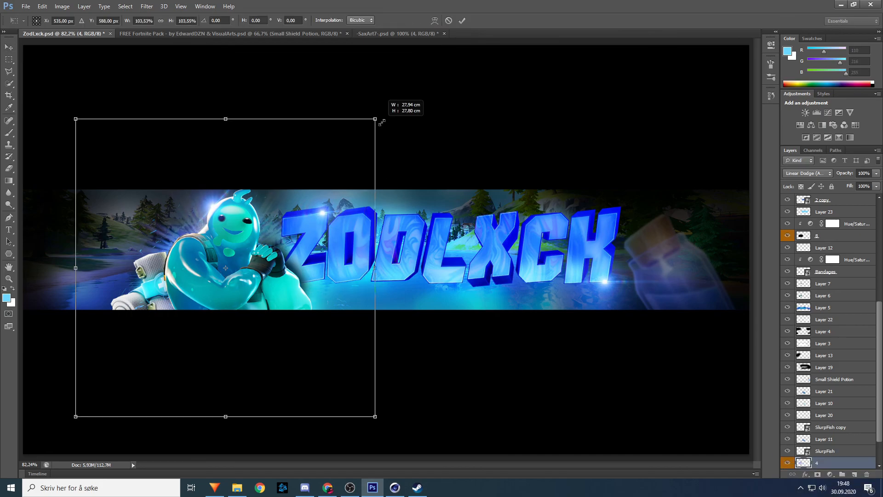
pyautogui.moveTo(339, 162); pyautogui.dragTo(332, 172)
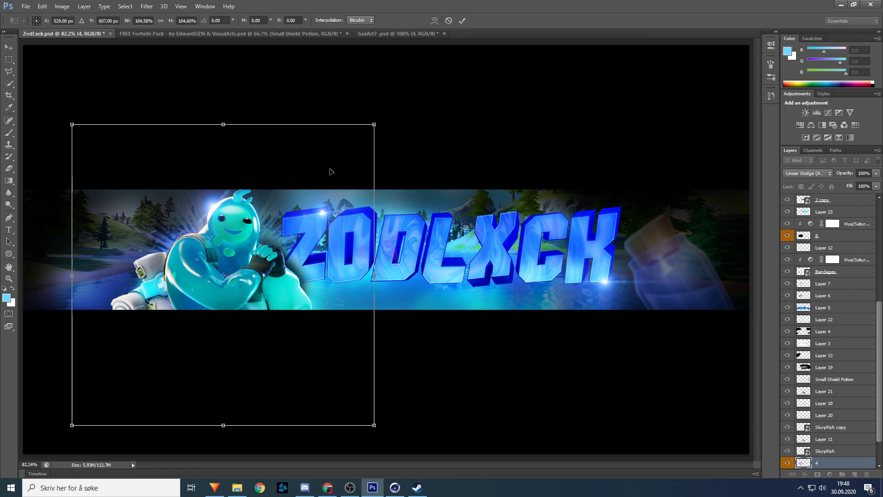
pyautogui.press('Return')
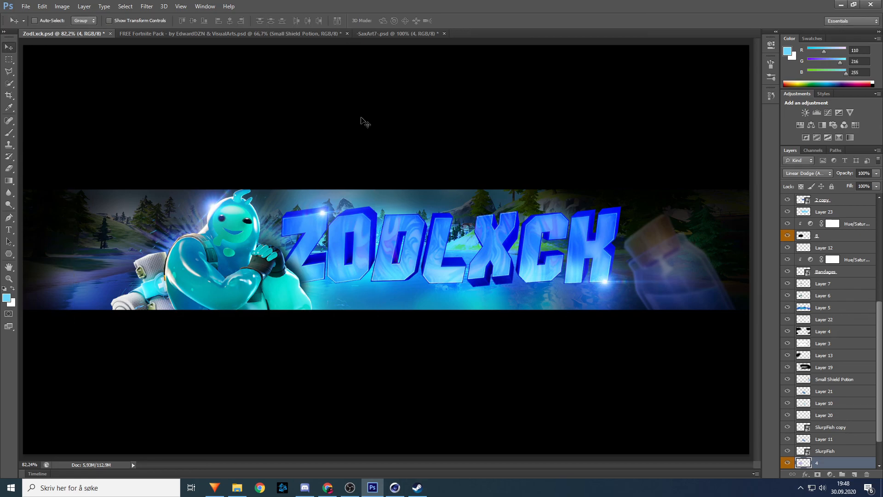